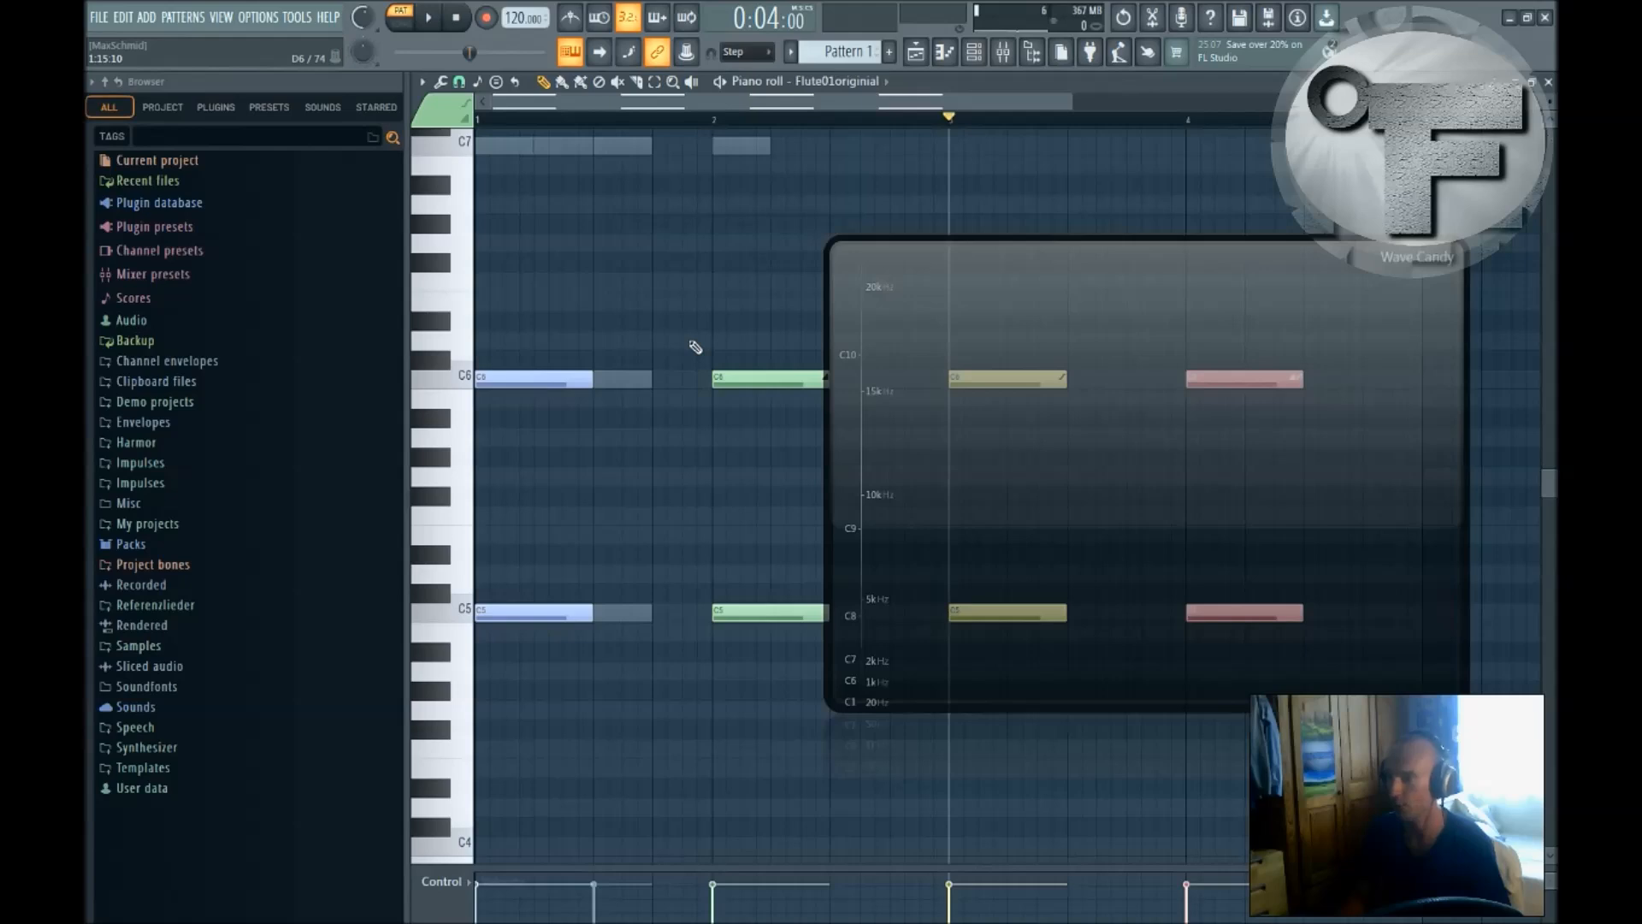
Step: Play the flute pattern from its start to audition the C5 and C6 note pairs, and stop playback
click(456, 20)
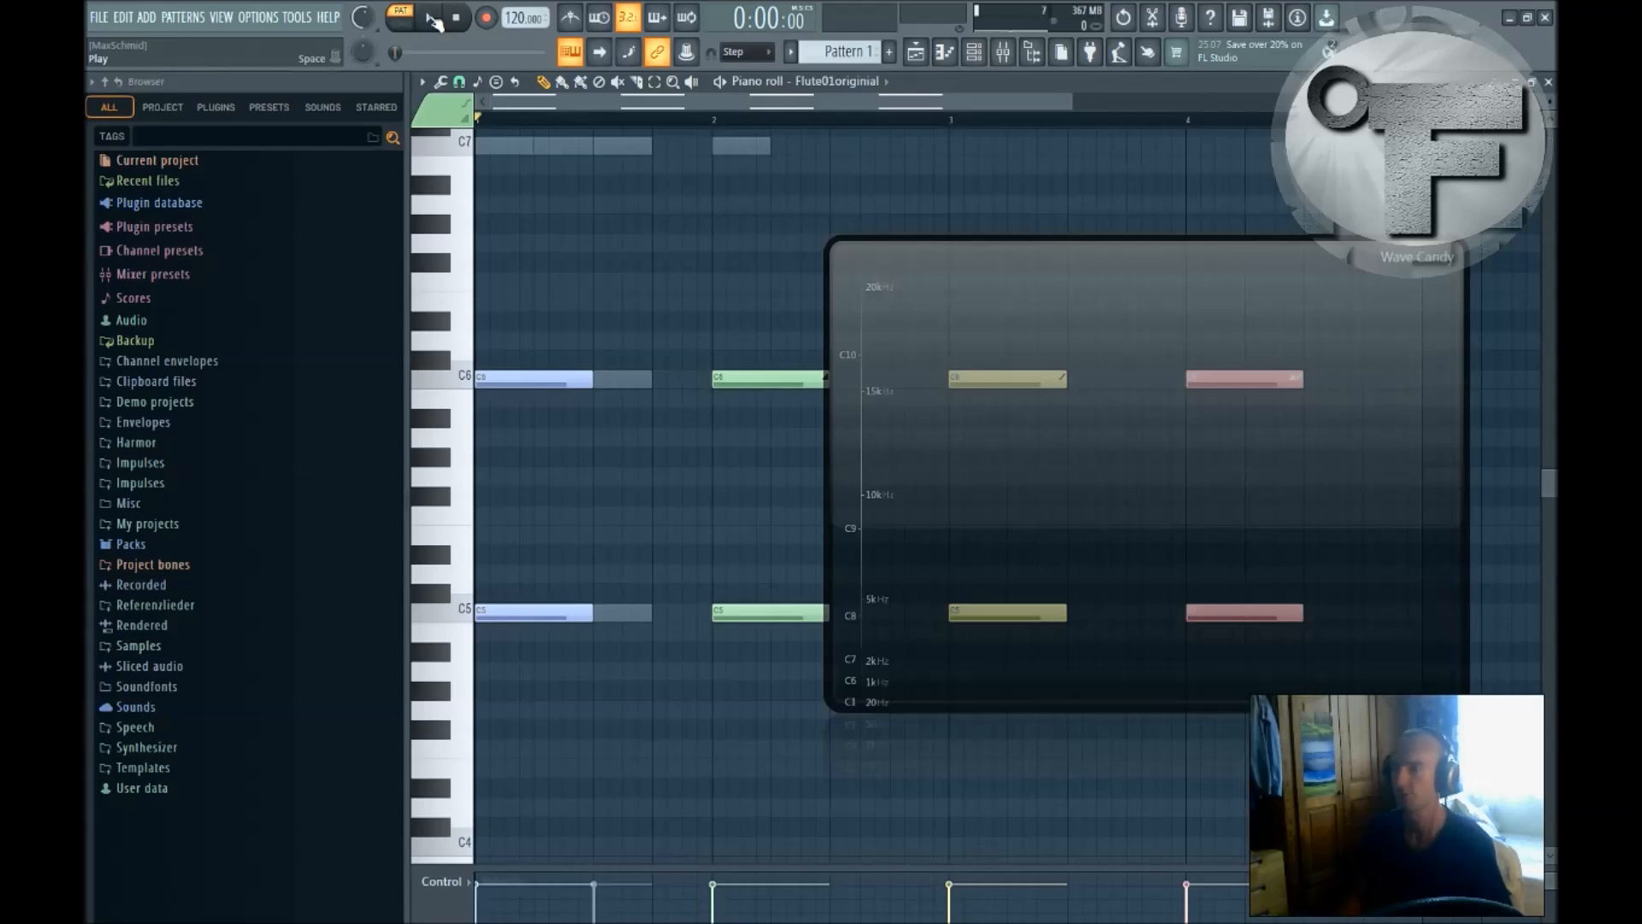
click(435, 21)
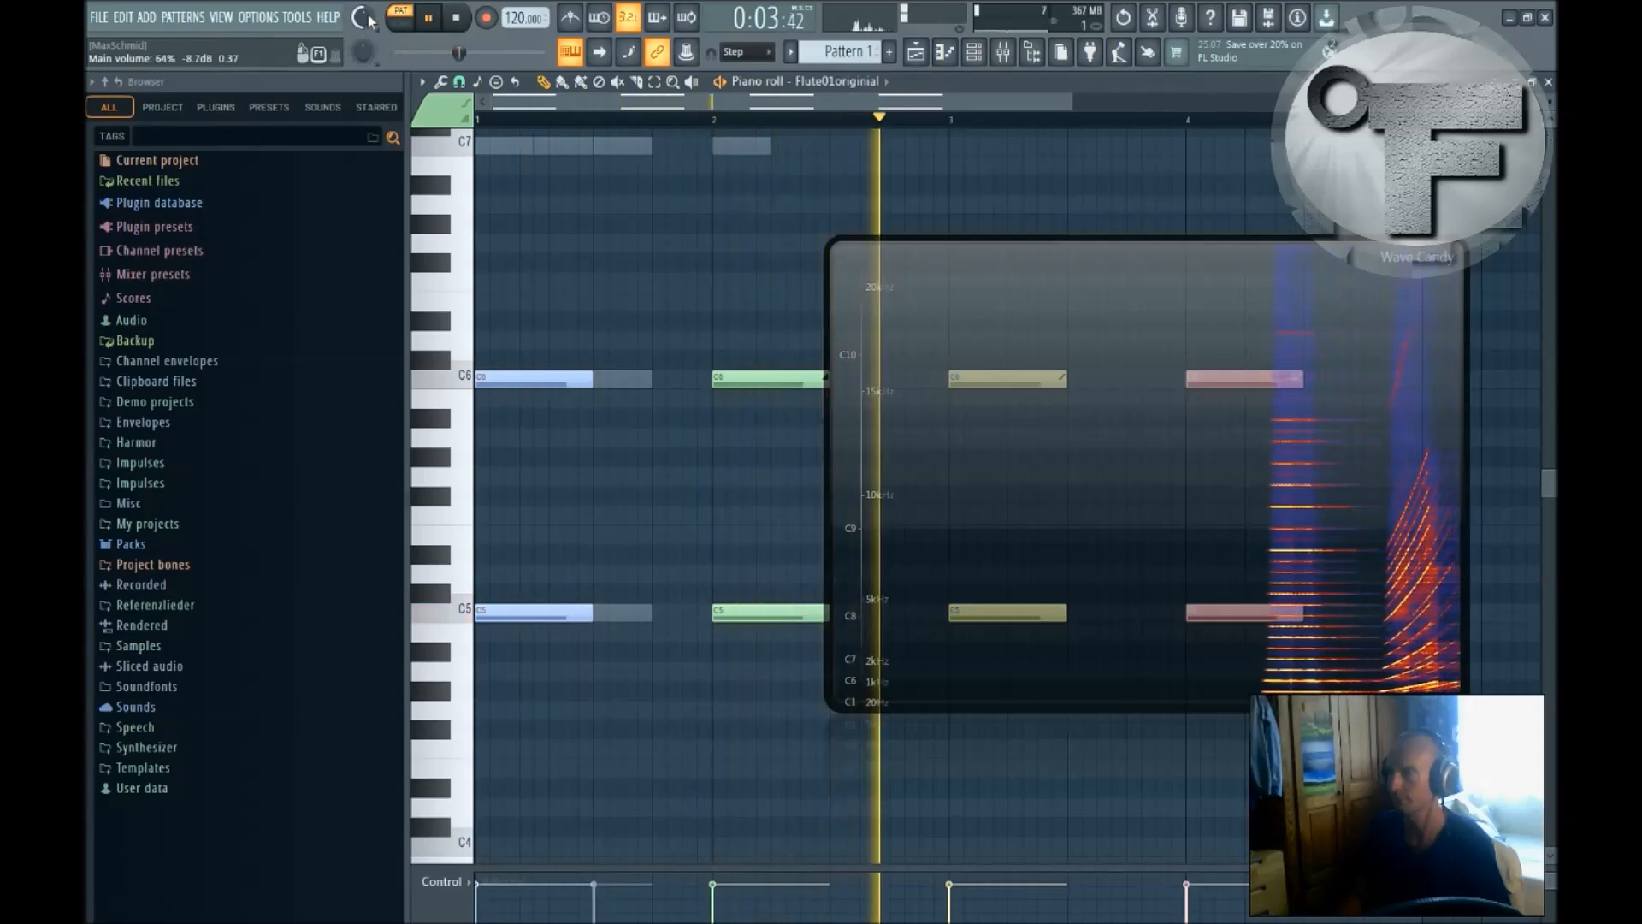
click(462, 21)
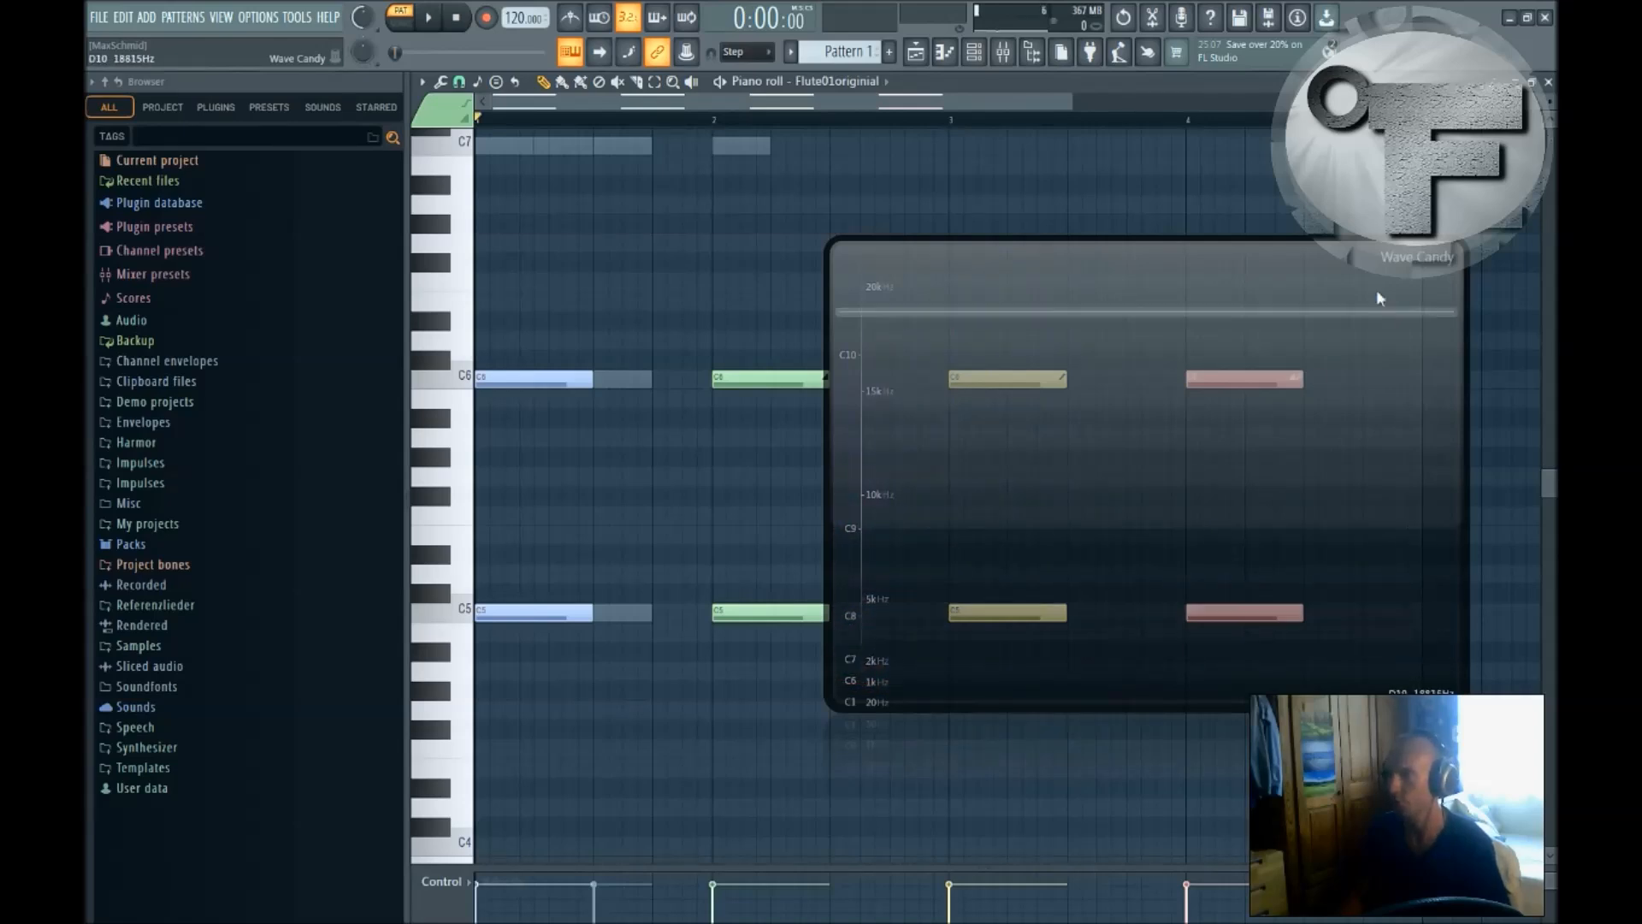
Step: Inspect Wave Candy on the master mixer track and reopen the Flute01originial channel's piano roll from the channel rack
click(1002, 51)
drag(1127, 428, 999, 428)
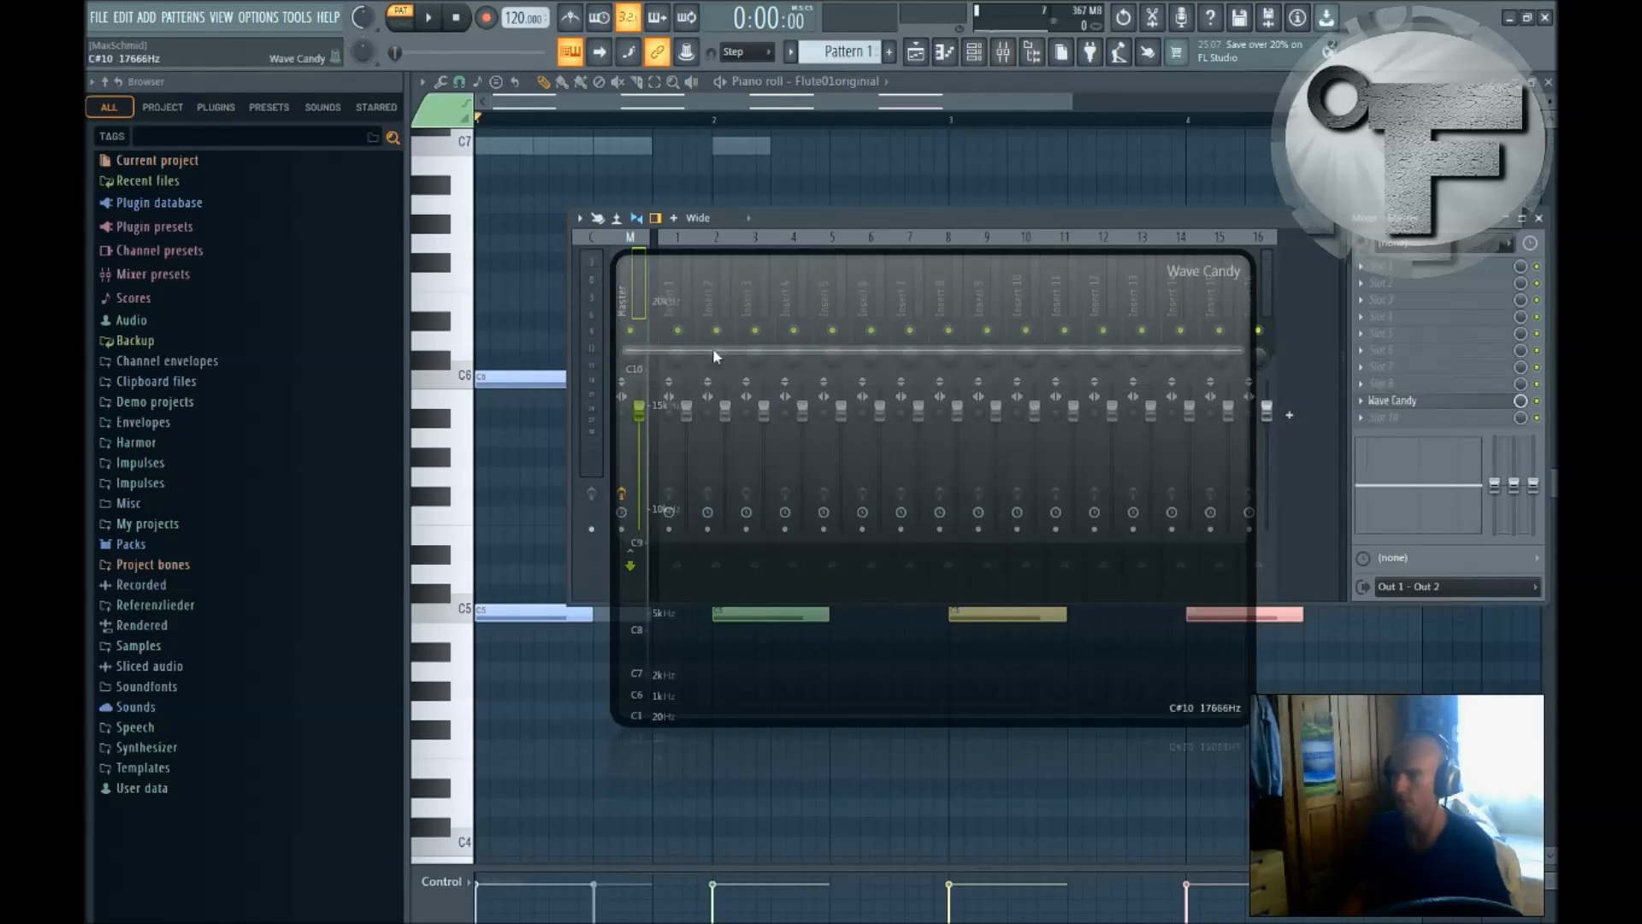
drag(714, 355, 782, 352)
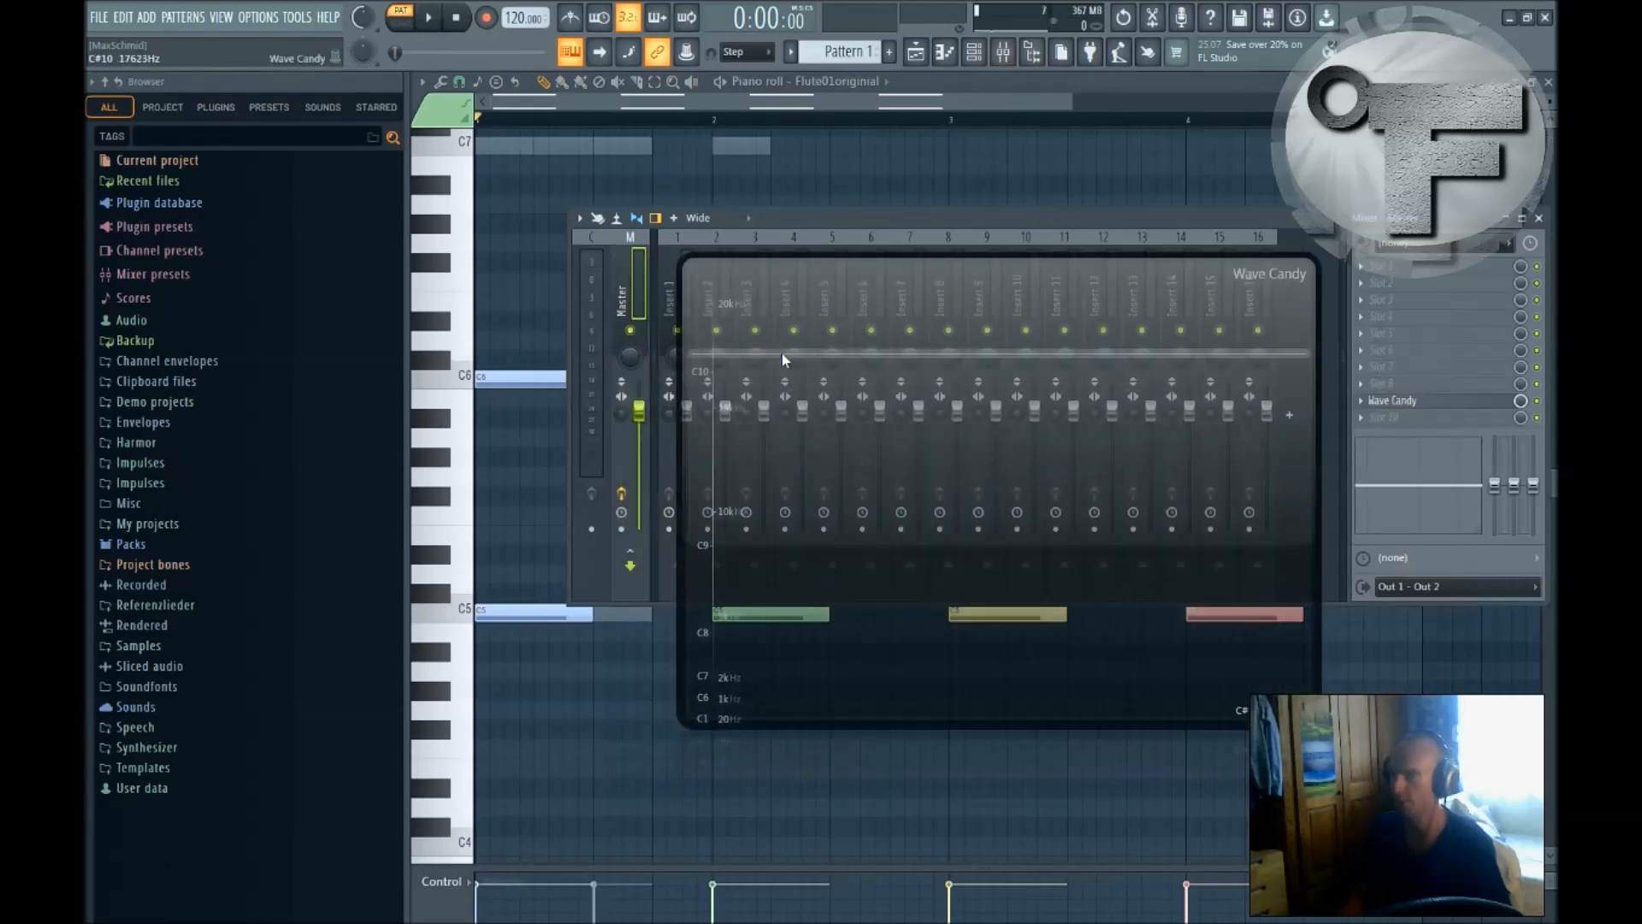
click(918, 53)
click(976, 53)
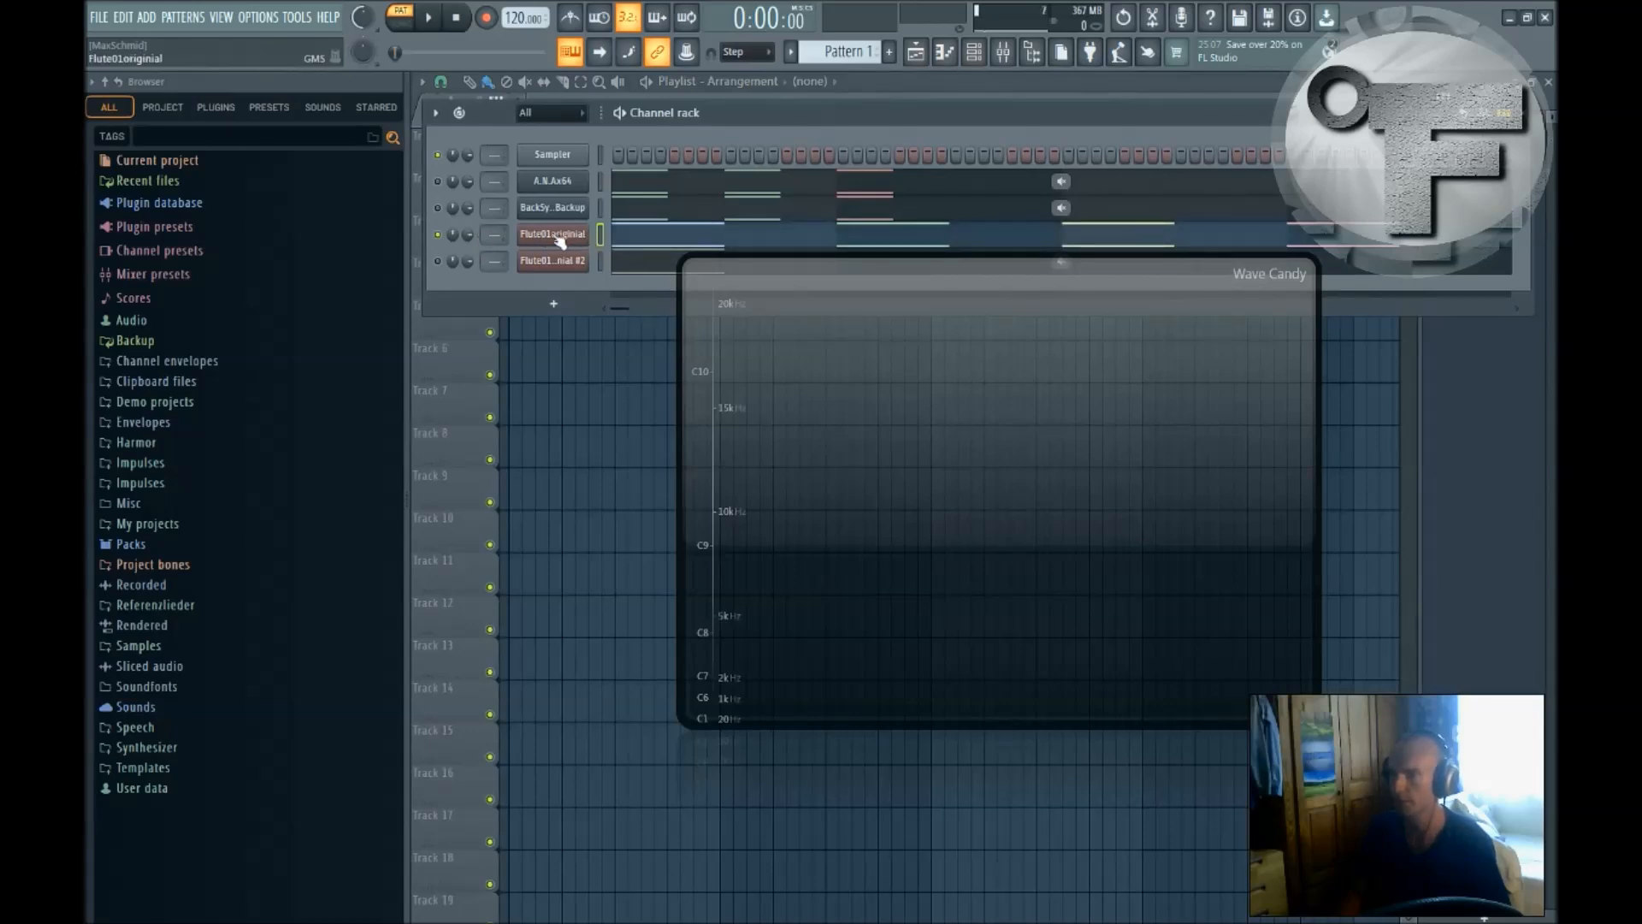
click(663, 242)
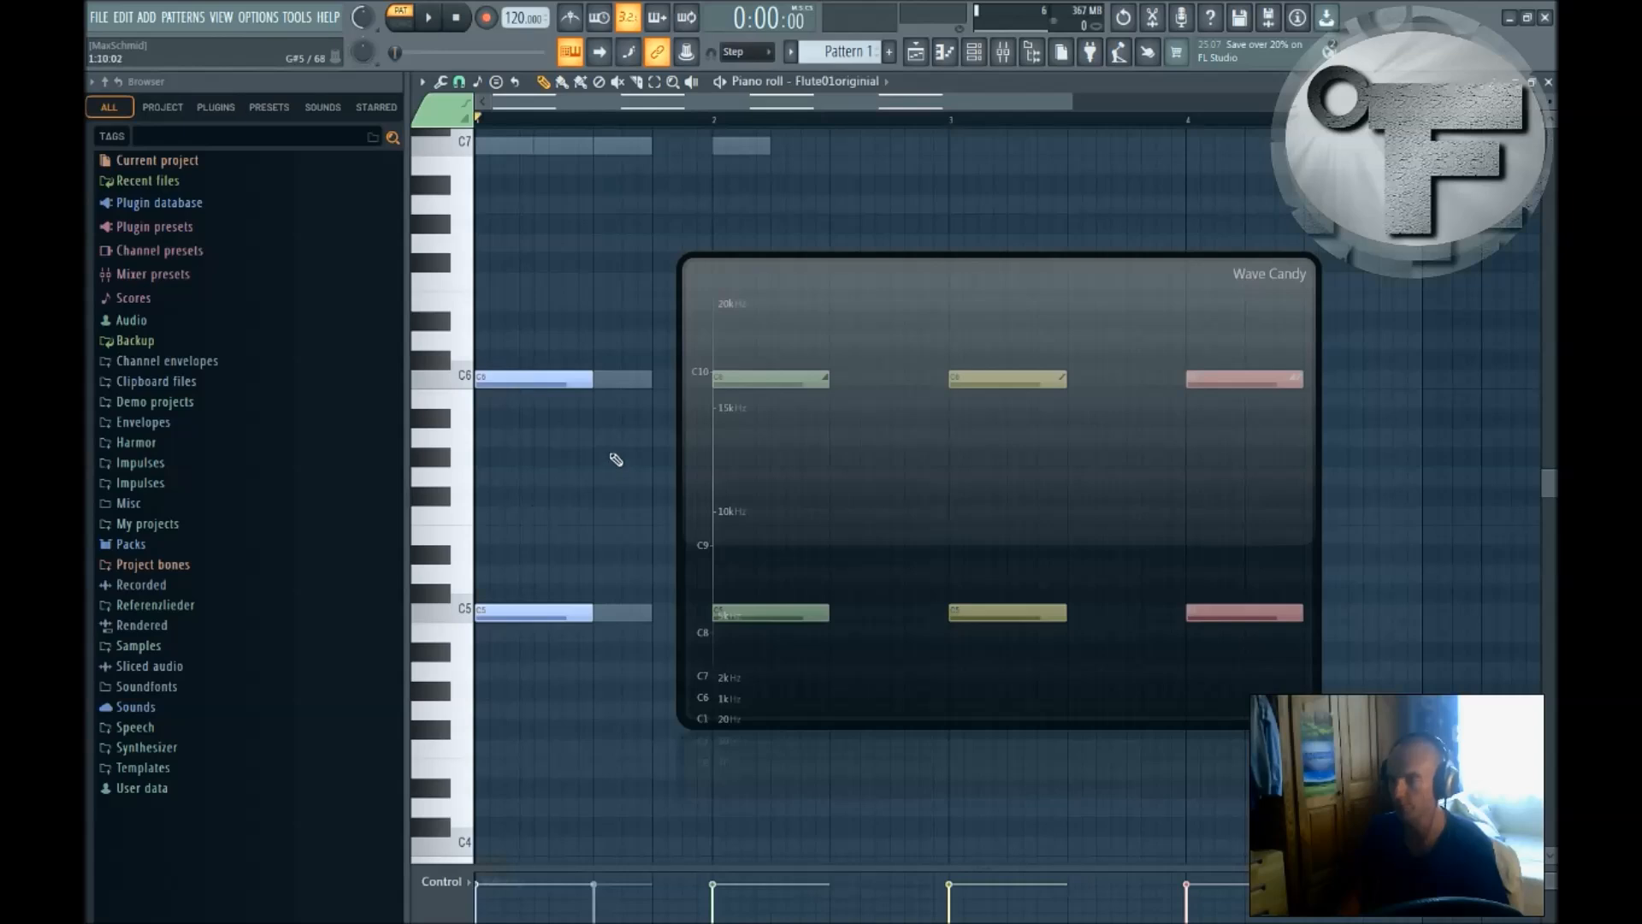
Step: Replace the blue C5 and C6 notes at the start of bar 1 with plain green notes
right_click(539, 379)
right_click(538, 613)
click(489, 612)
click(483, 379)
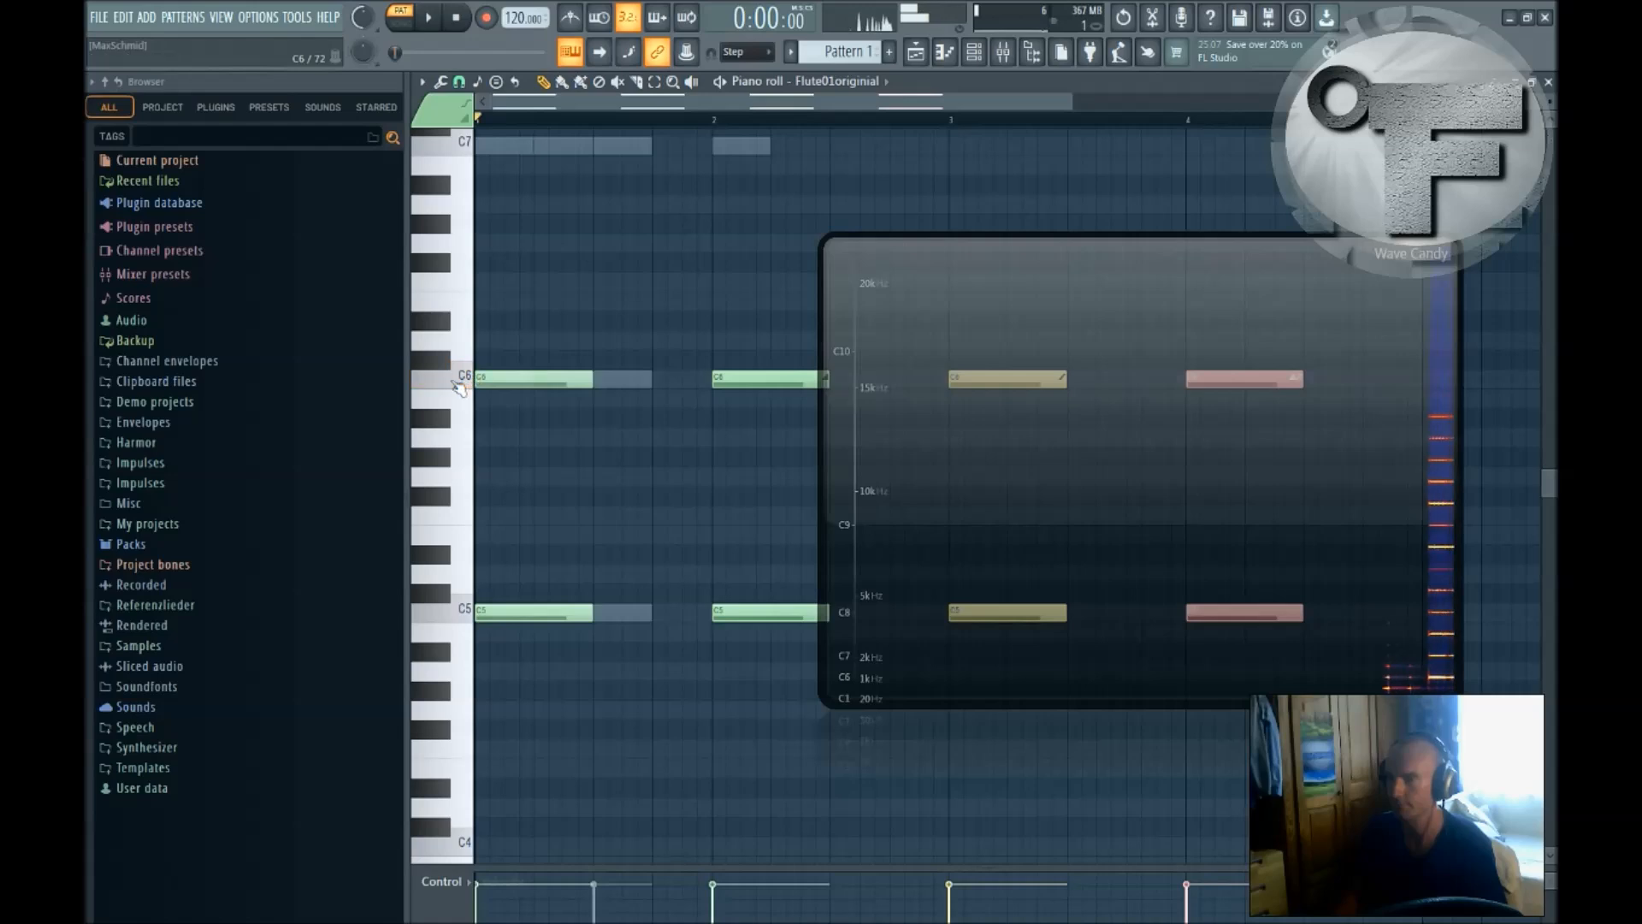
drag(951, 445, 1114, 434)
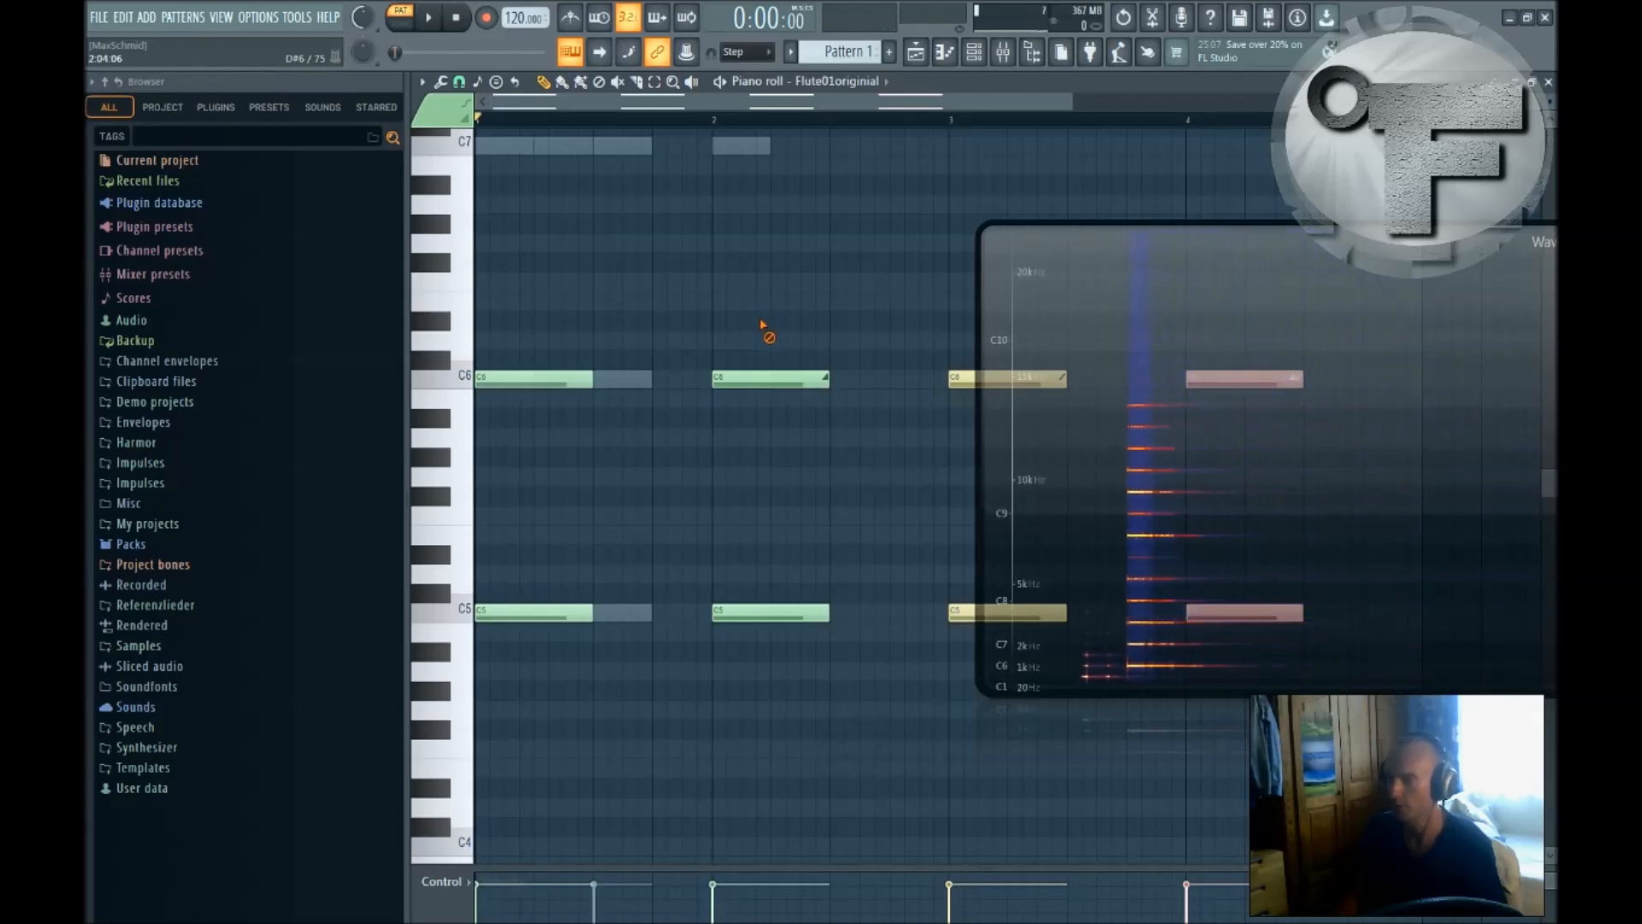
Step: Replace the note pair at the start of bar 2 with a plain C5 note and a C6 slide note
right_click(763, 378)
right_click(758, 609)
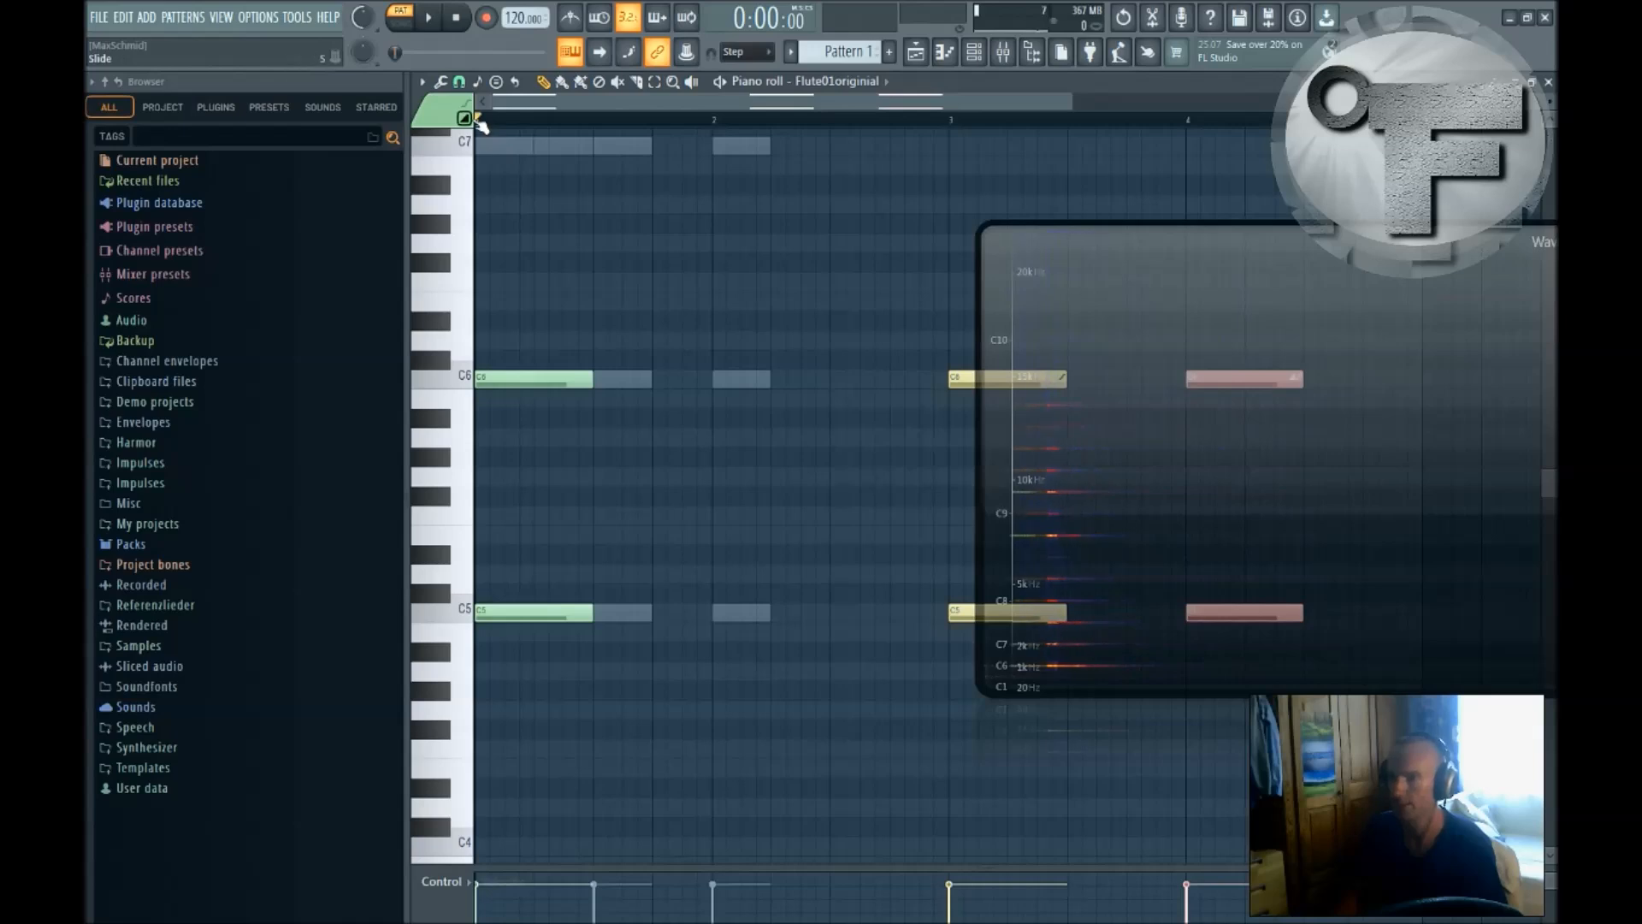
click(724, 617)
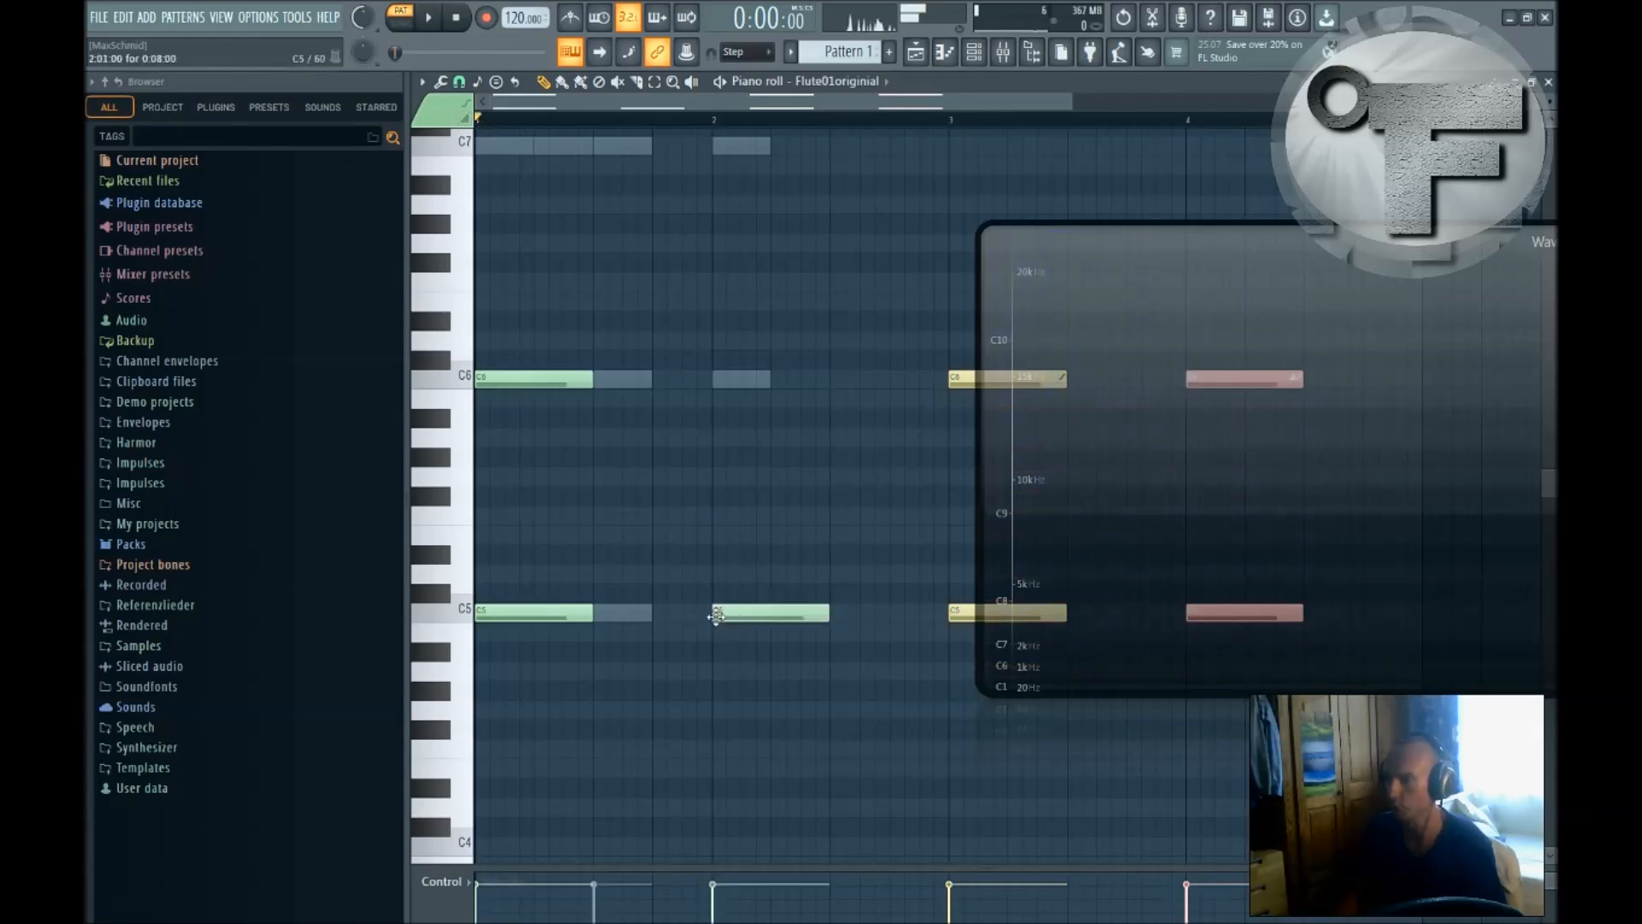
click(472, 120)
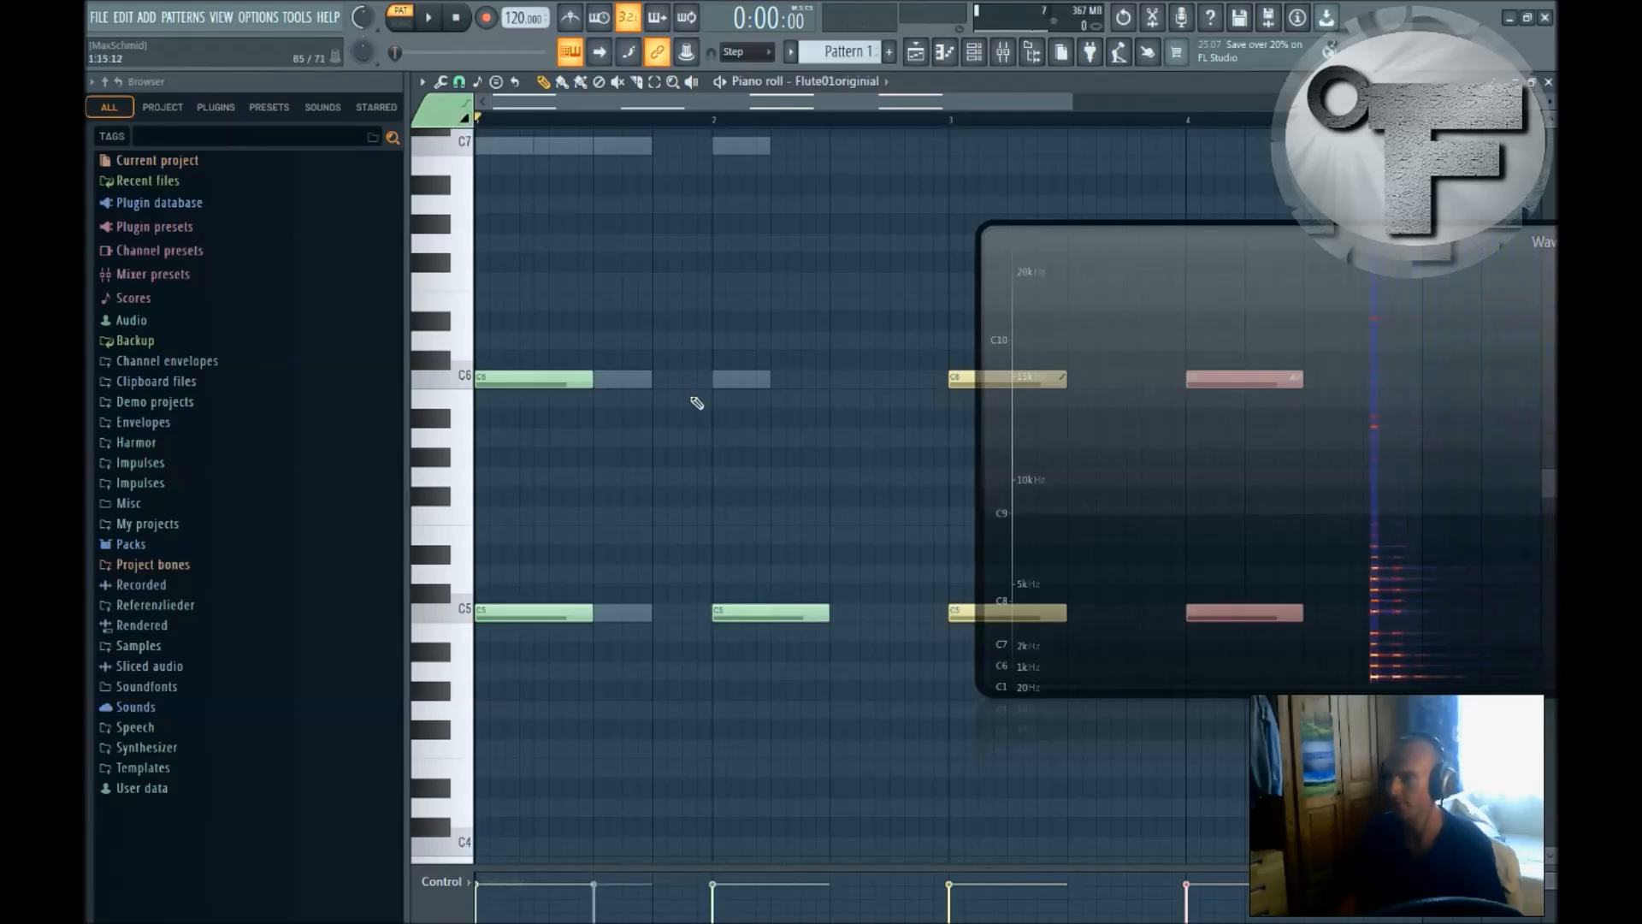
click(717, 379)
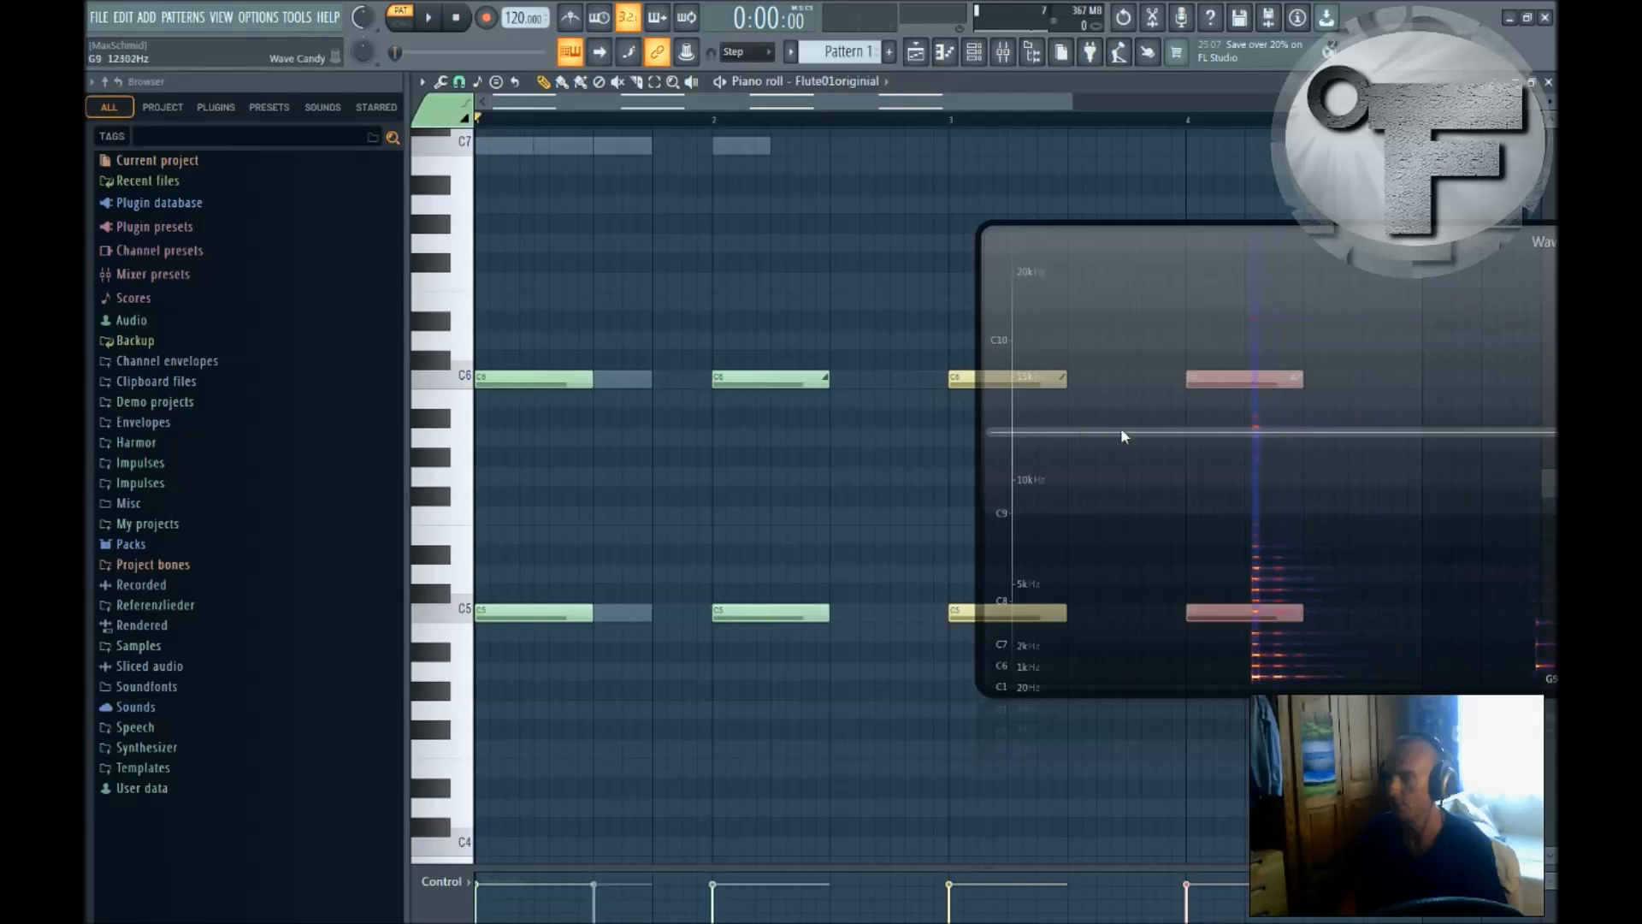
Step: Replace the yellow pair in bar 3 with a plain green C5 note and a green C6 portamento note
drag(1125, 381, 1421, 510)
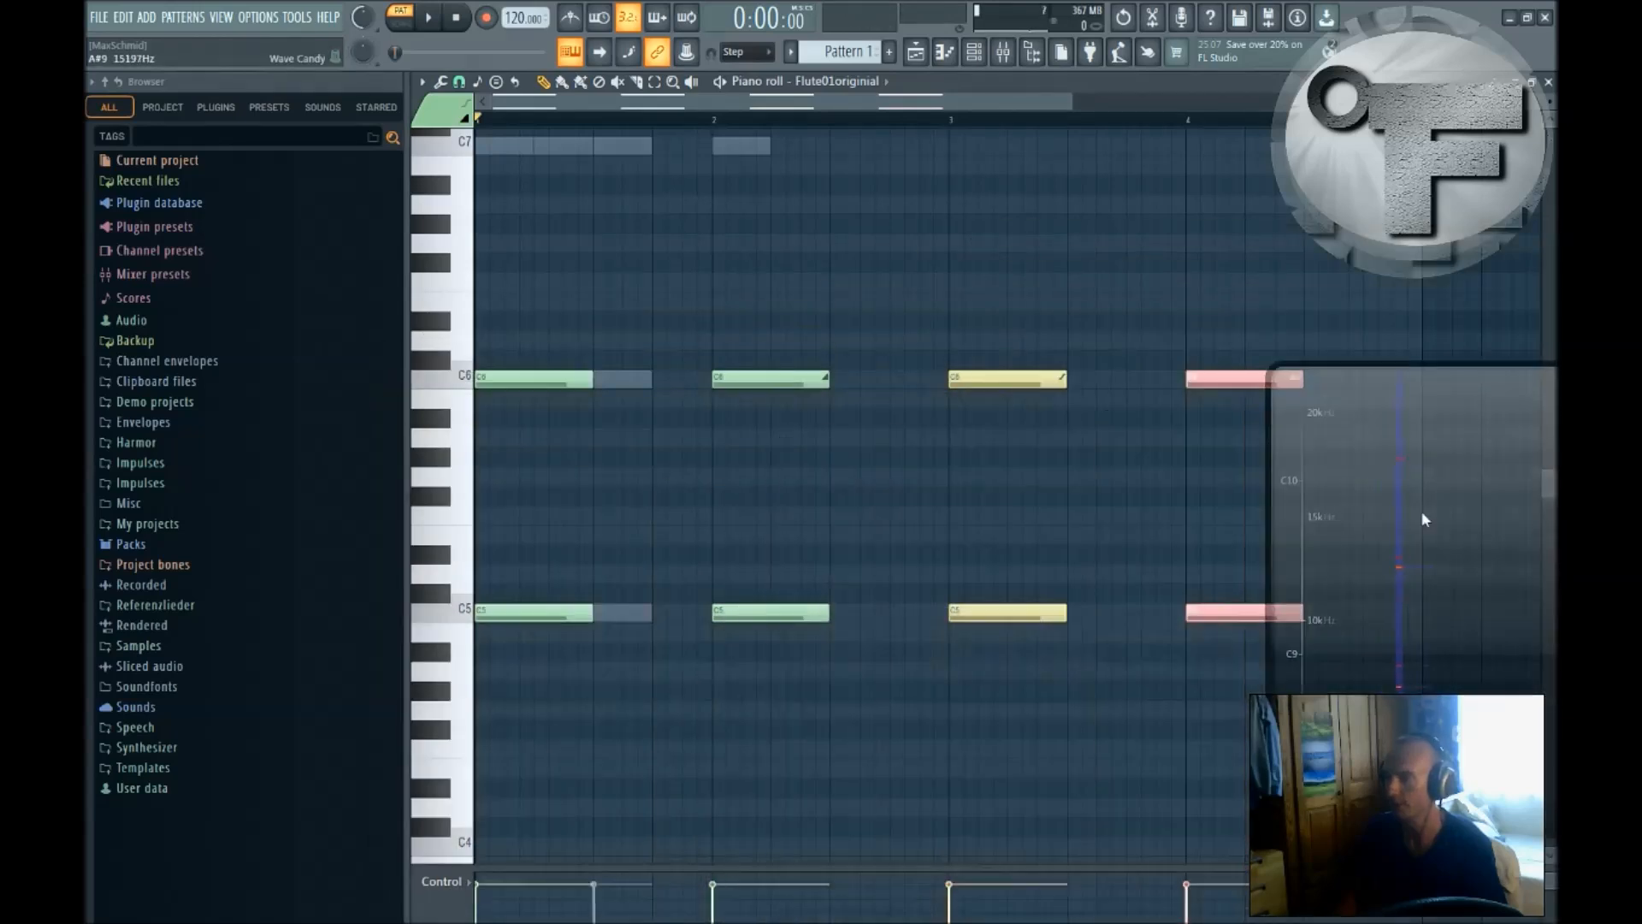
right_click(1015, 378)
right_click(1017, 613)
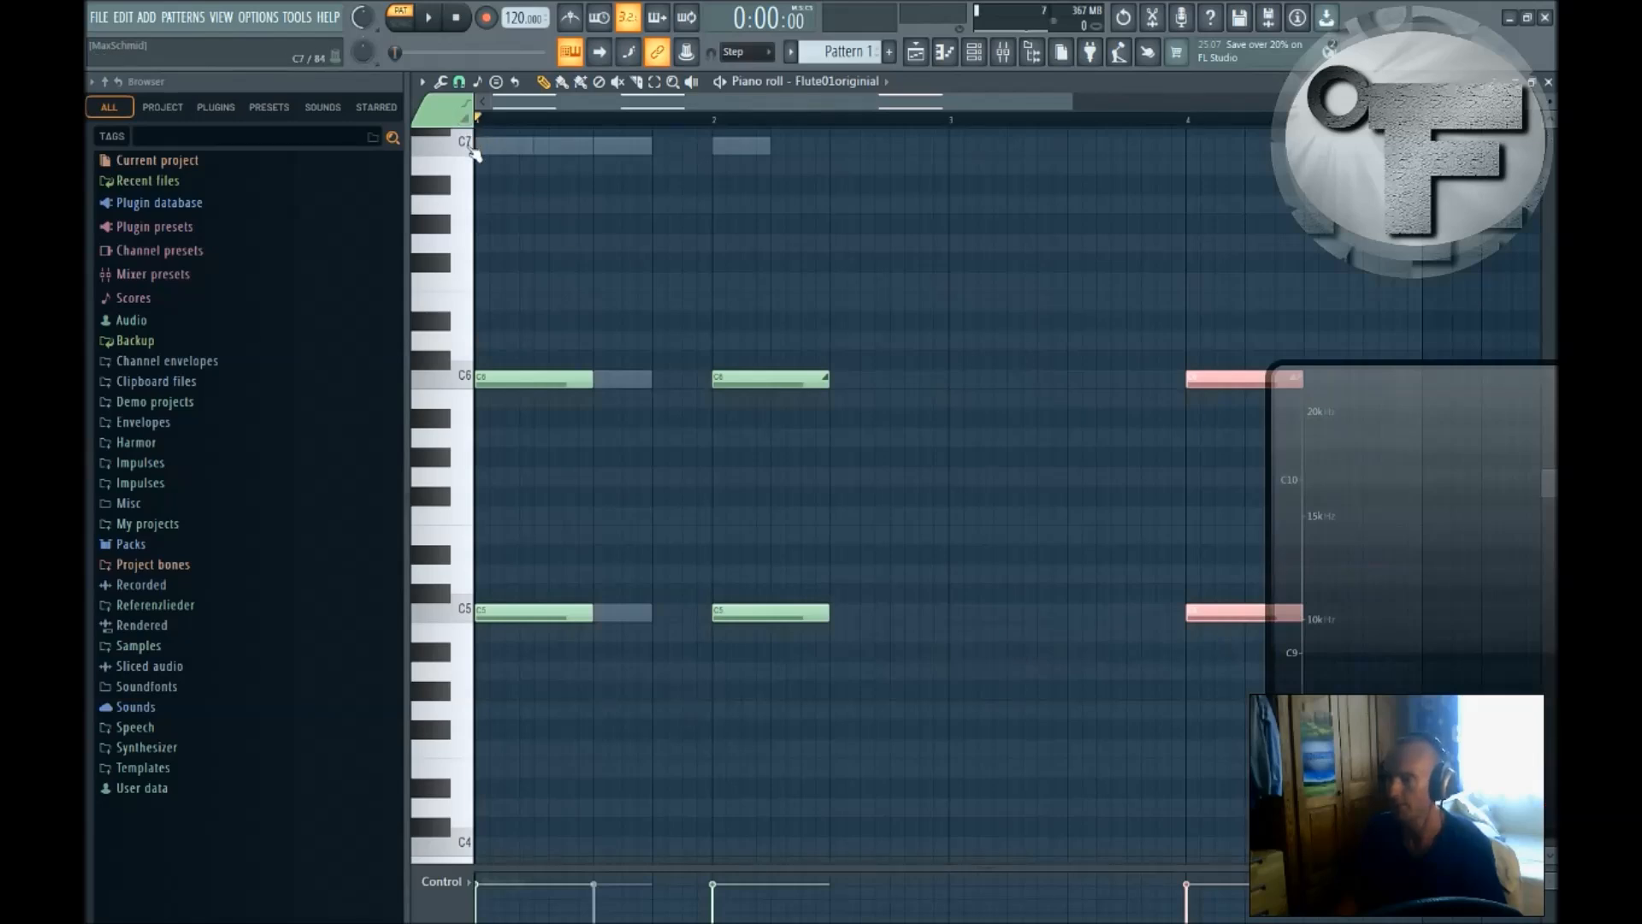
click(948, 613)
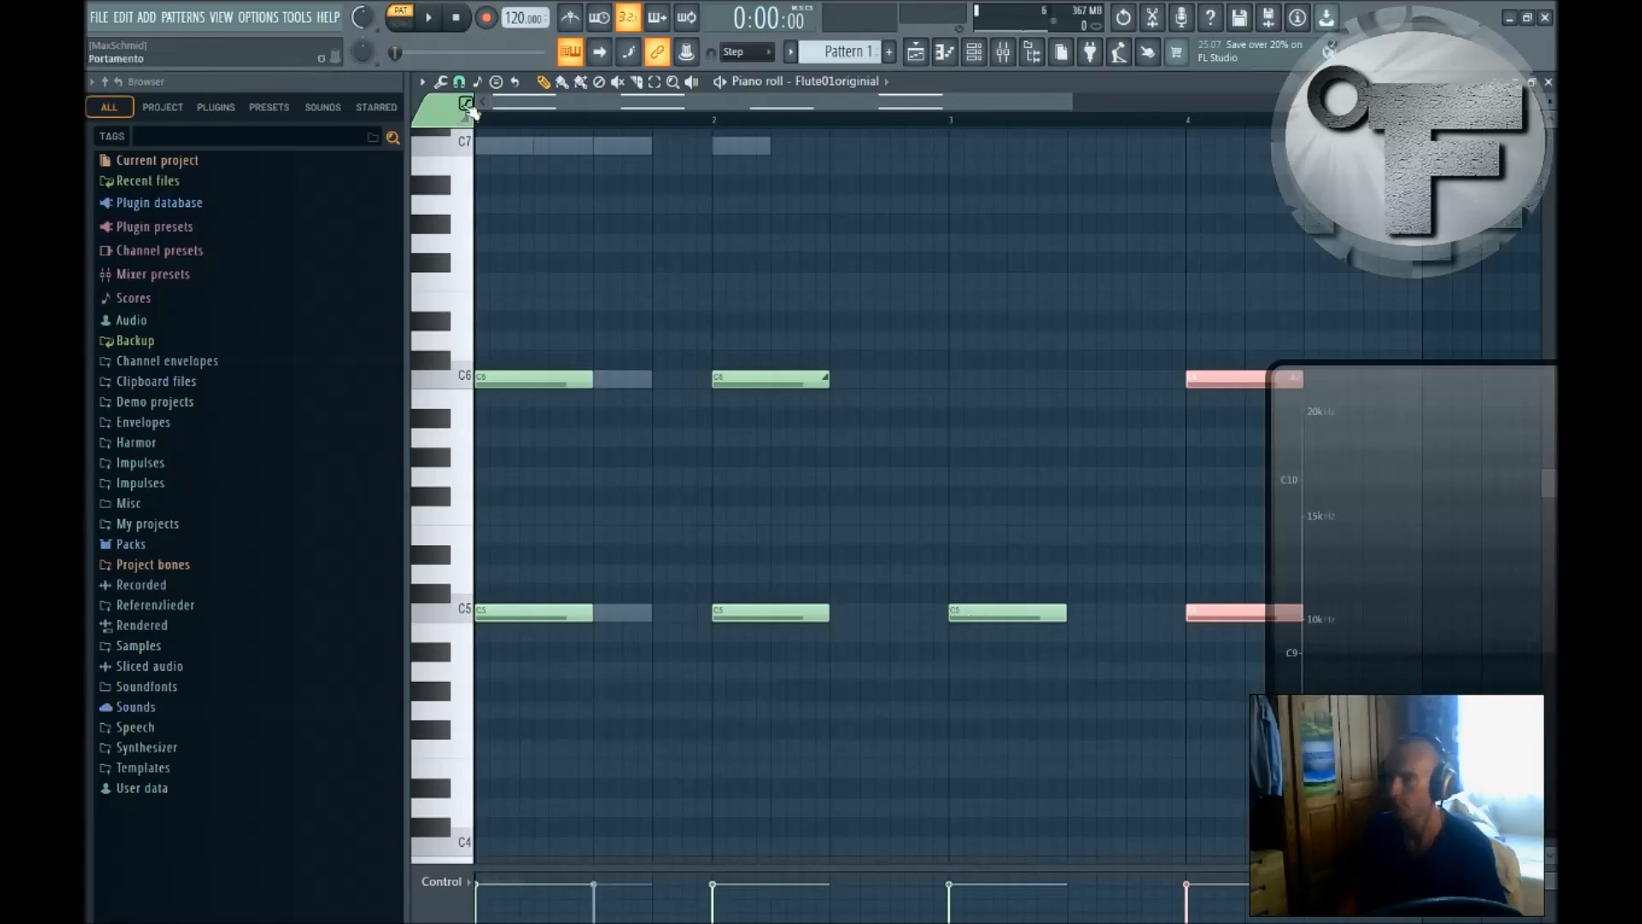
click(950, 379)
Step: Replace the red pair in bar 4 with a plain green C5 and a C6 note with both slide and portamento enabled
drag(1438, 464, 661, 698)
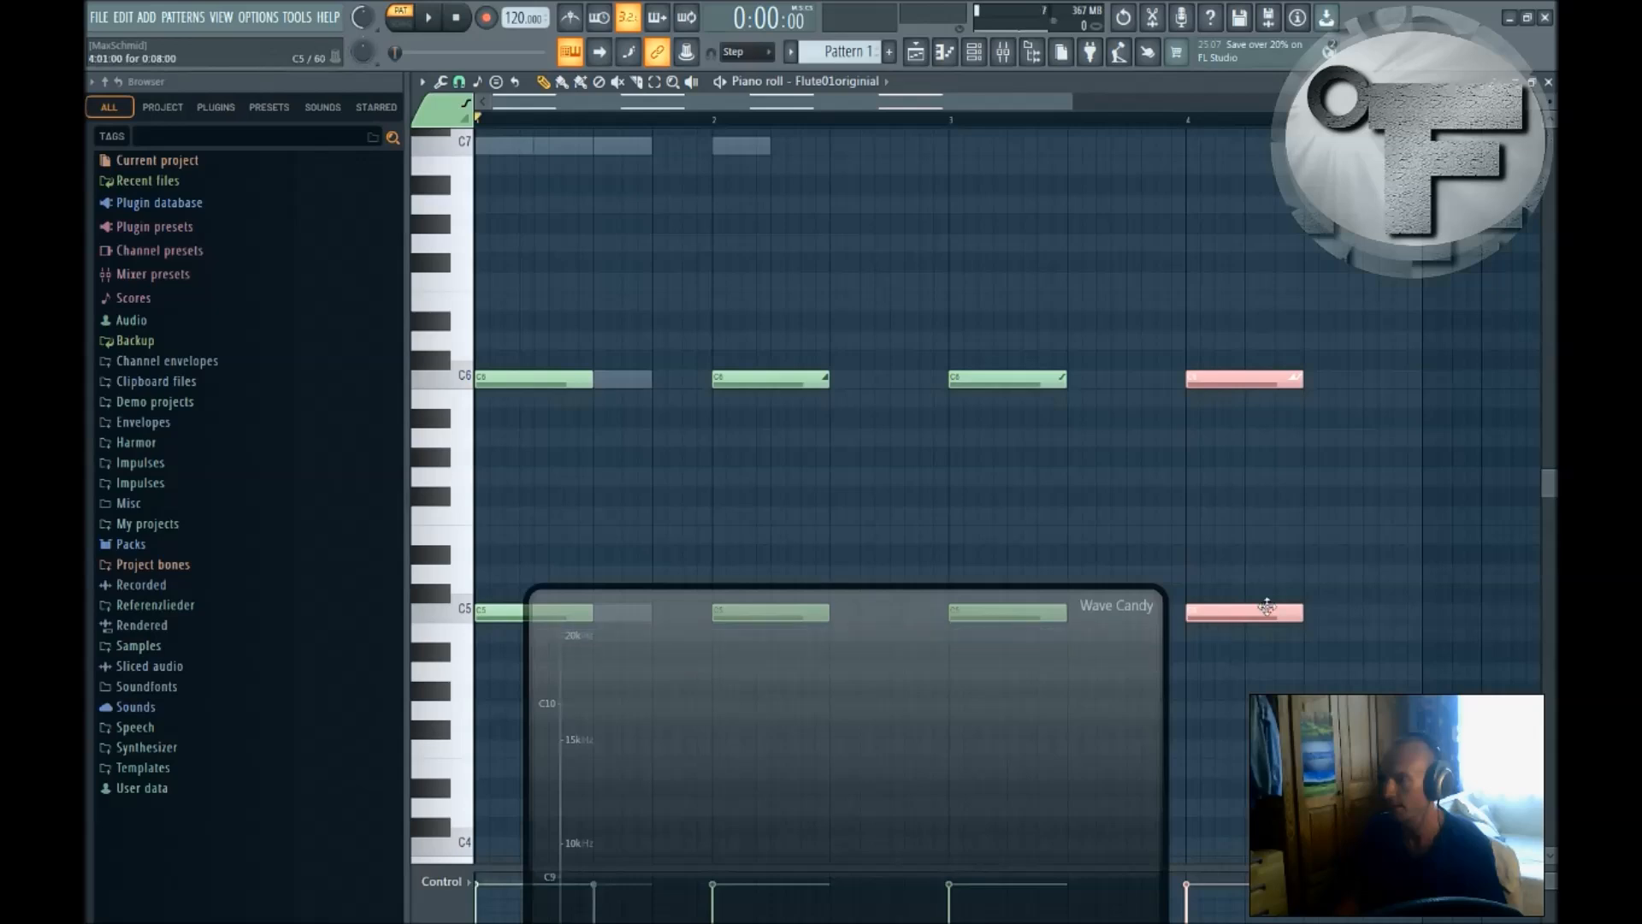
right_click(1270, 614)
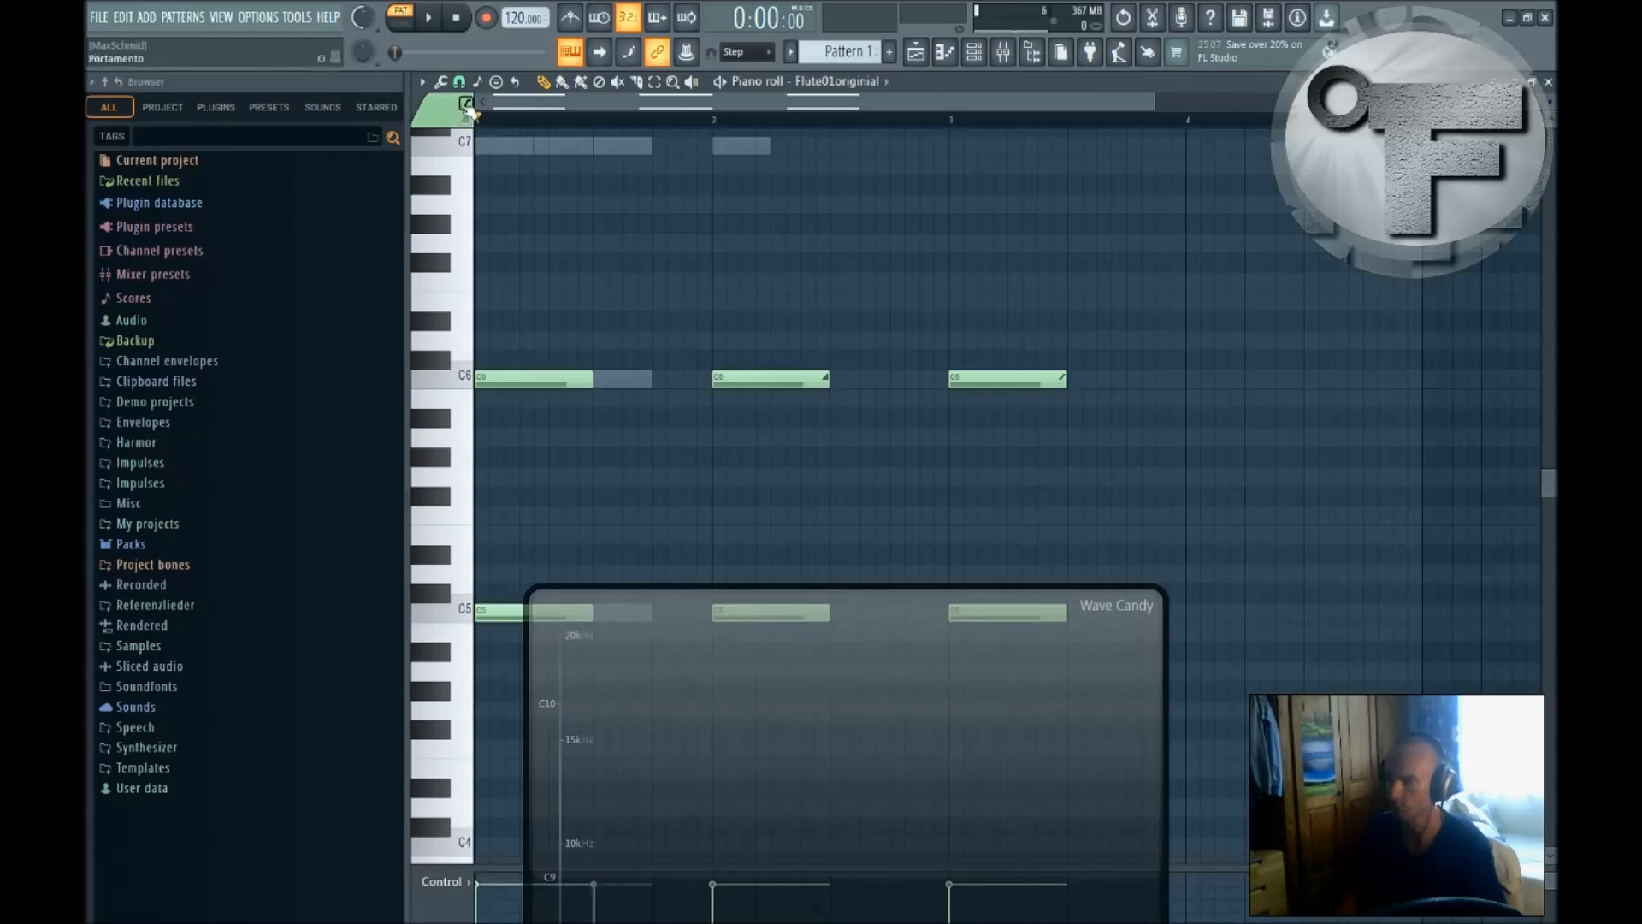
click(467, 104)
click(1190, 612)
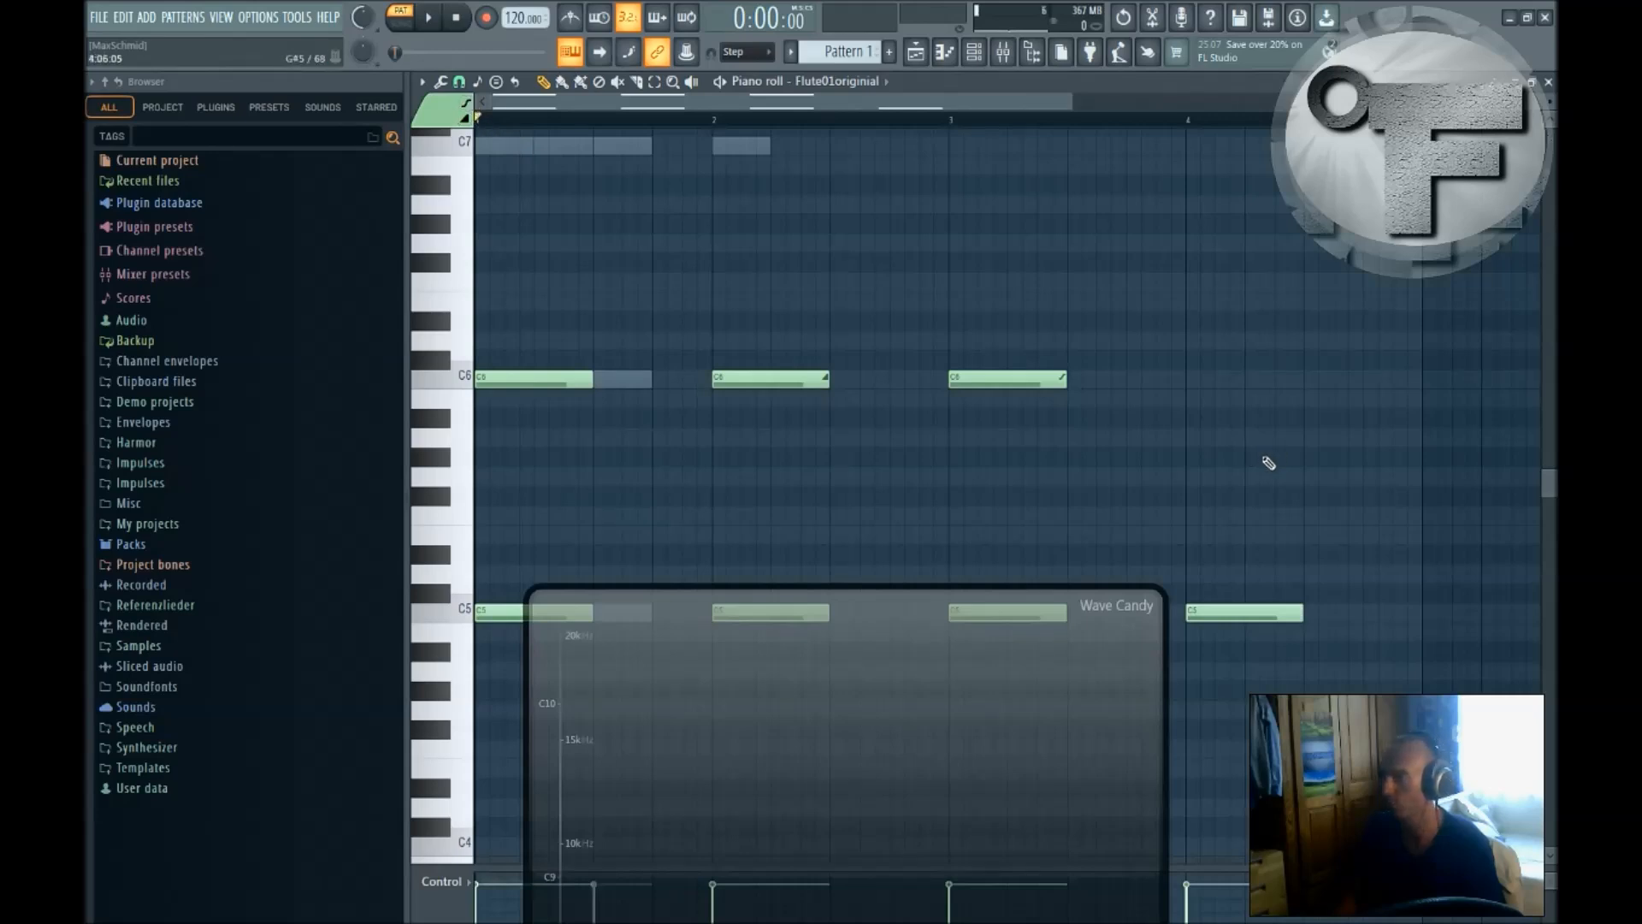
click(1190, 381)
Step: Play the rebuilt pattern with the Wave Candy spectrum over the notes to compare slide and portamento, and stop it
drag(953, 726, 1209, 433)
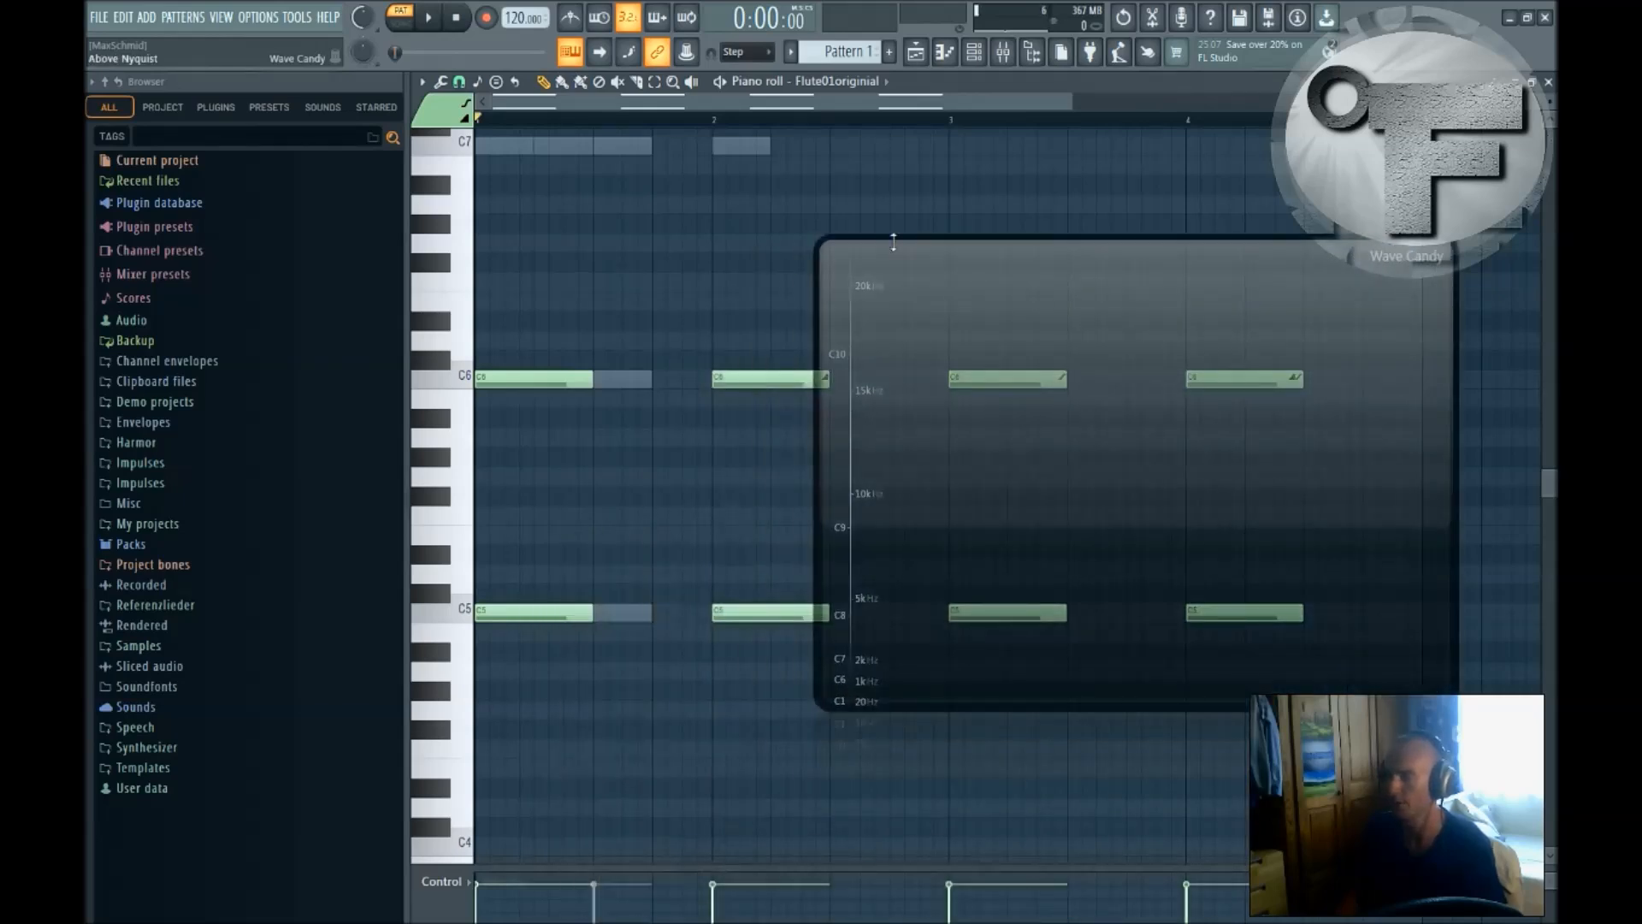
key(space)
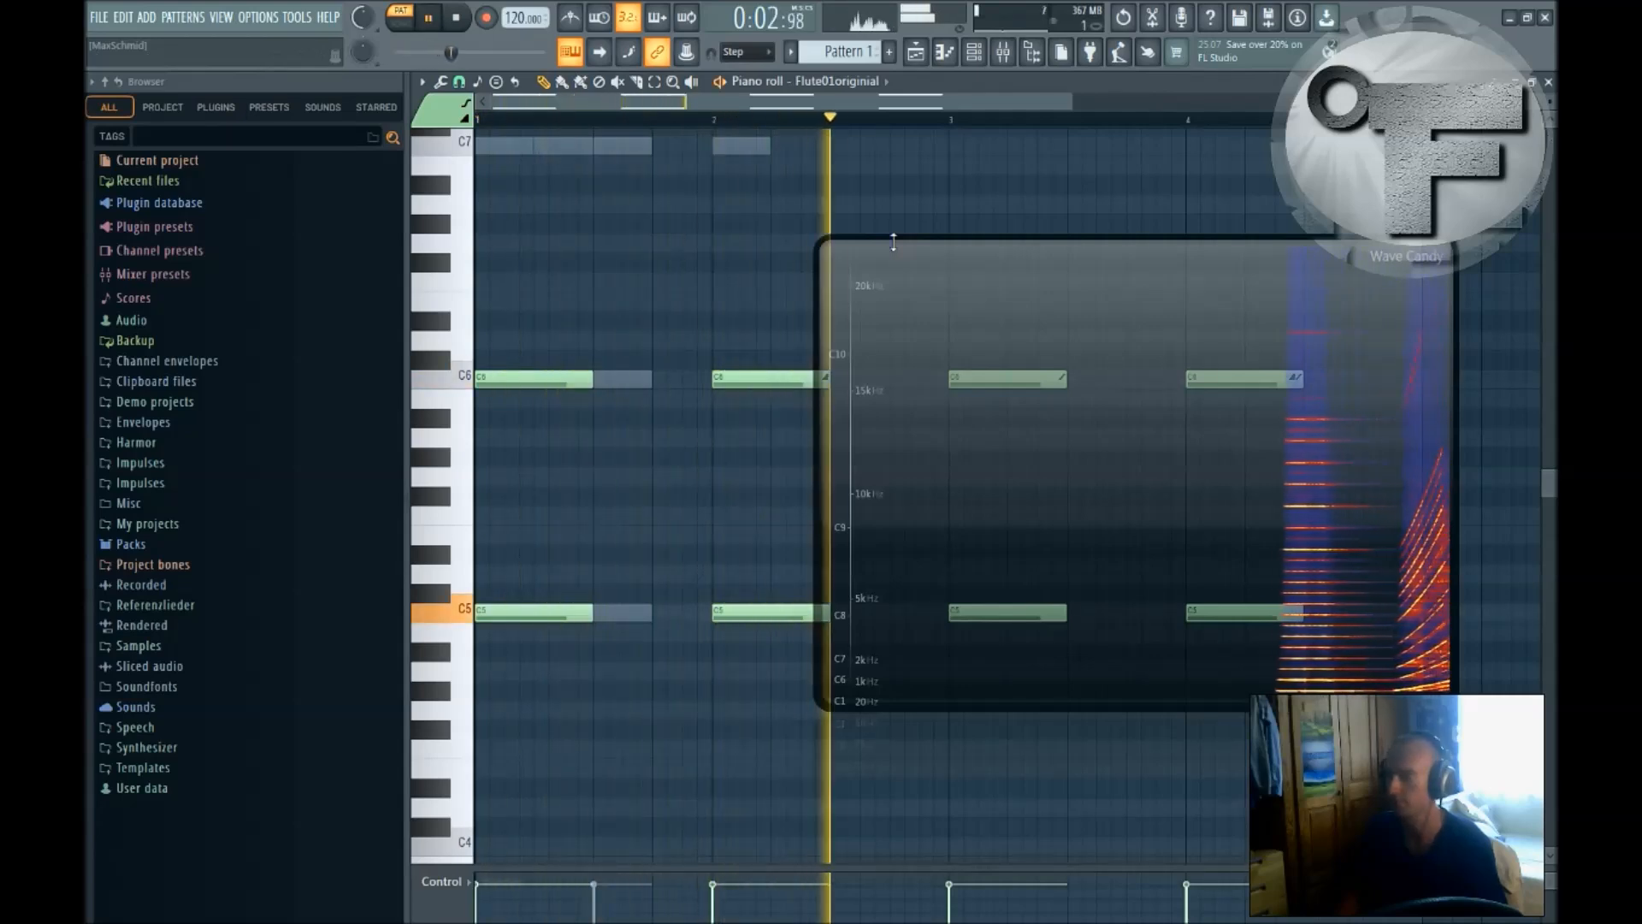
drag(1201, 594, 1104, 563)
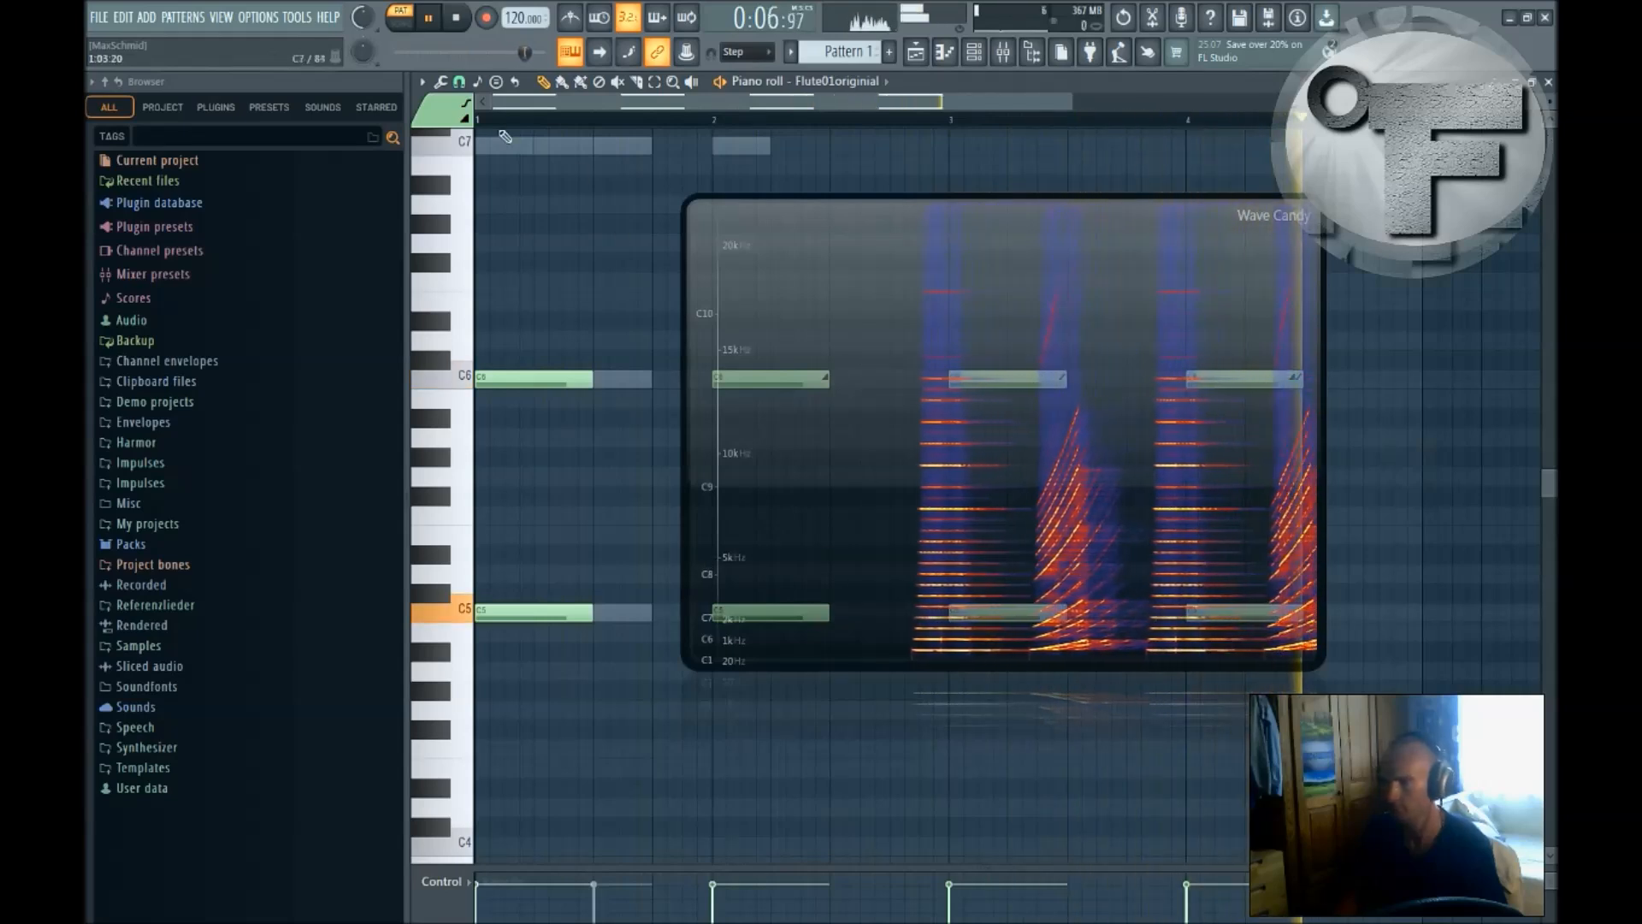
click(456, 18)
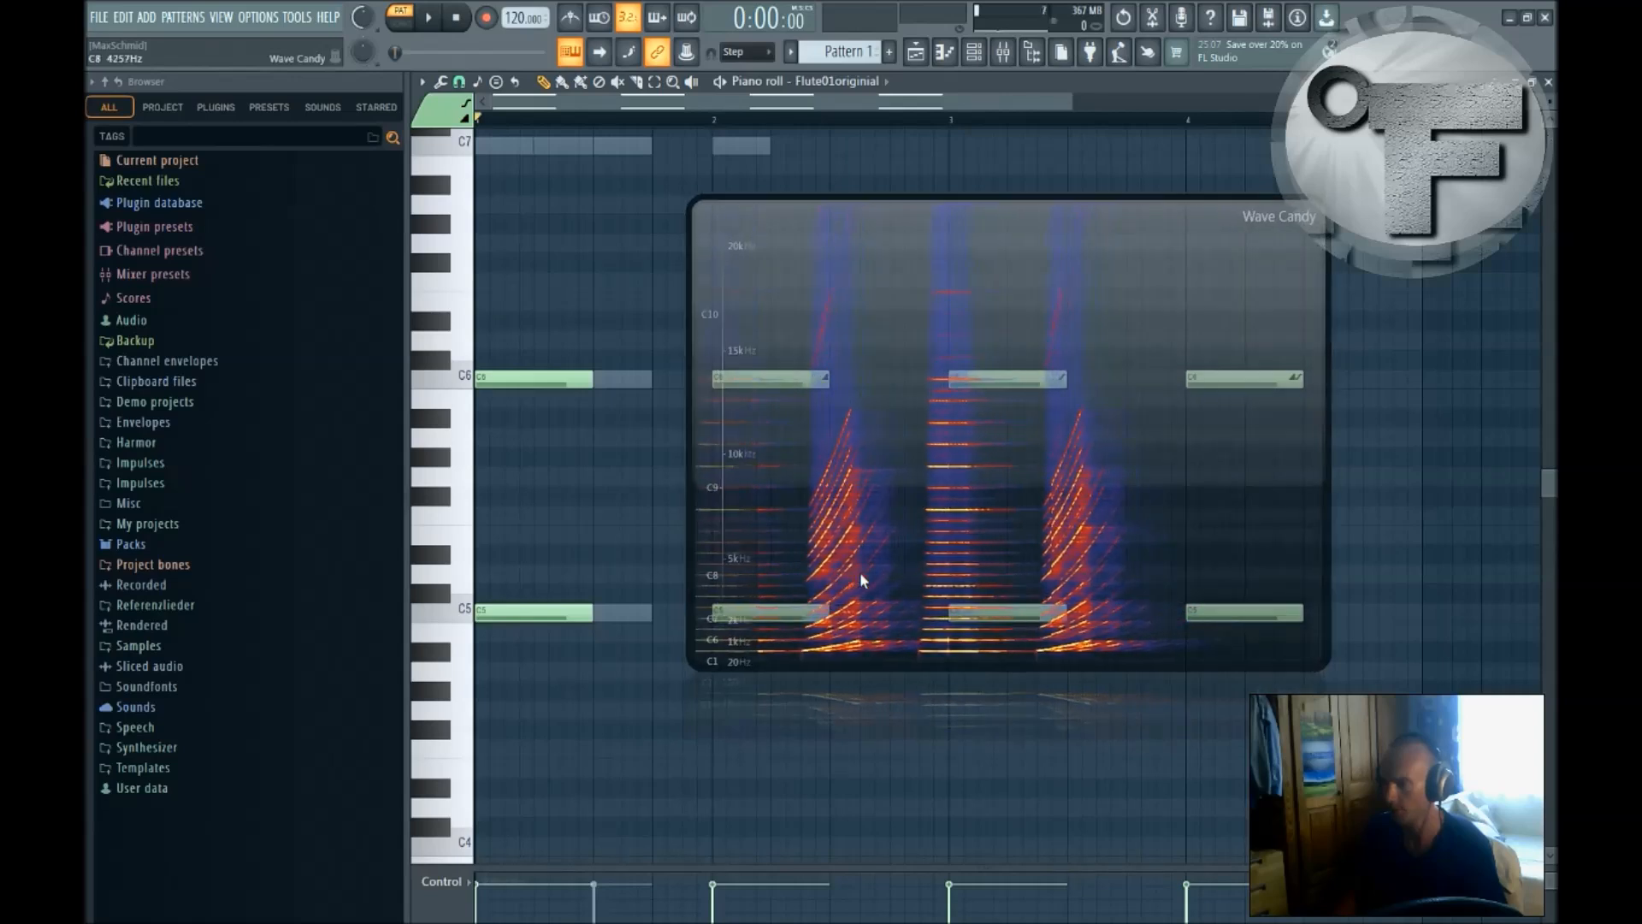
Step: Delete the slide note pair in bar 2 and move the portamento pair from bar 3 into its place
drag(960, 454, 882, 845)
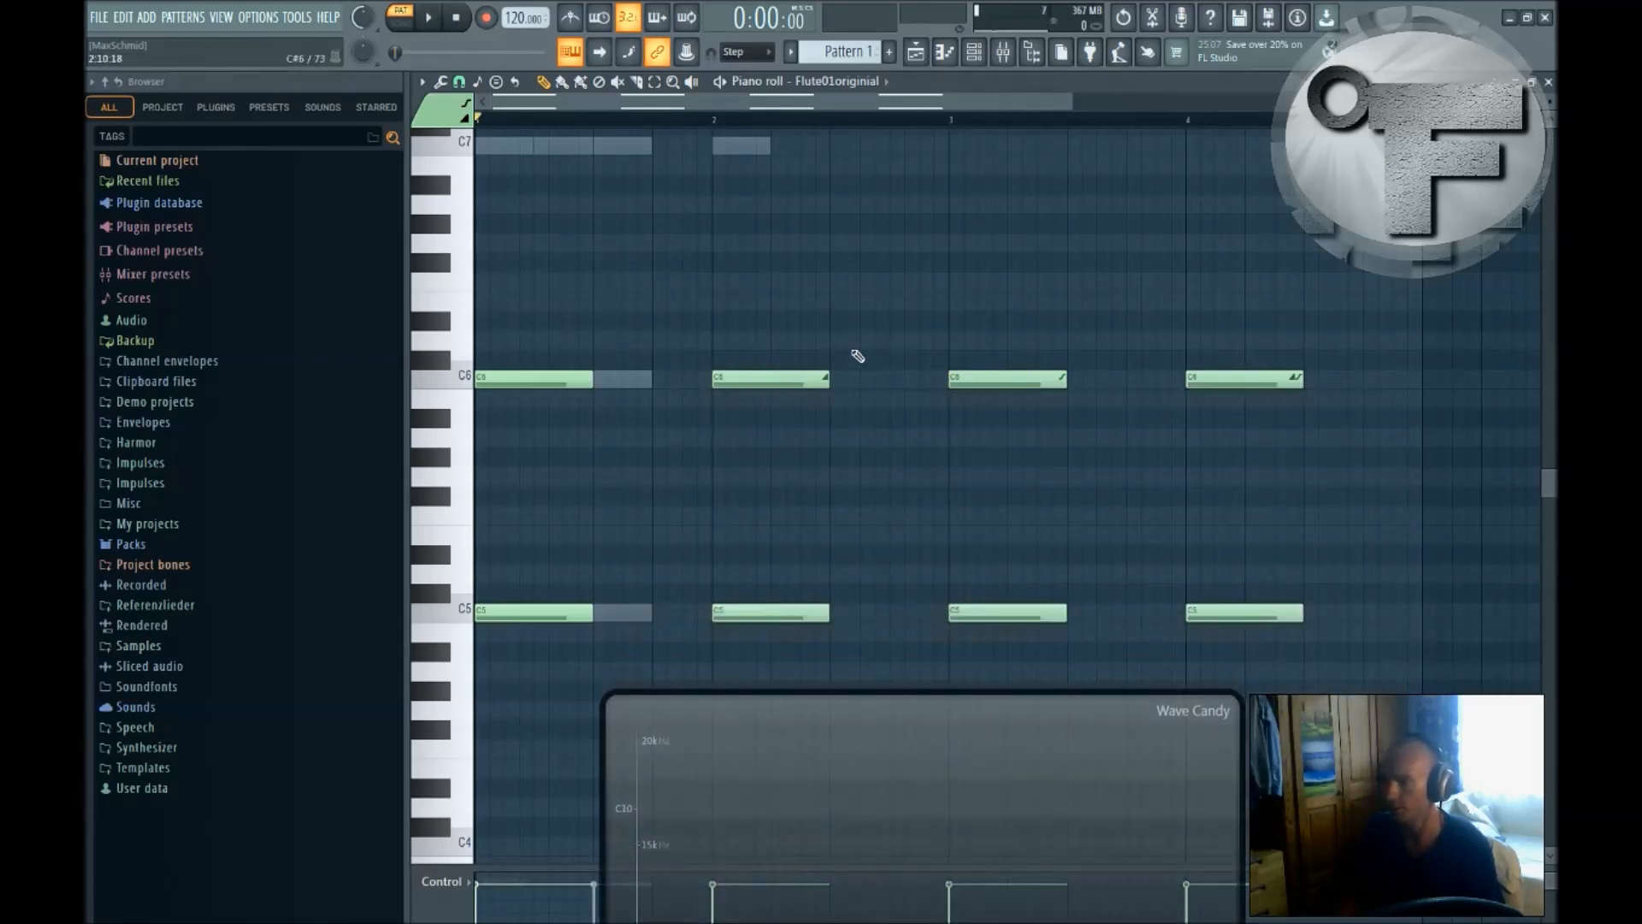
right_click(770, 378)
right_click(761, 612)
drag(1067, 314, 754, 614)
Step: Select bars 1 and 2 as the playback range, audition it against the Wave Candy spectrum, and deselect the notes
drag(953, 120, 469, 154)
drag(773, 740, 1028, 280)
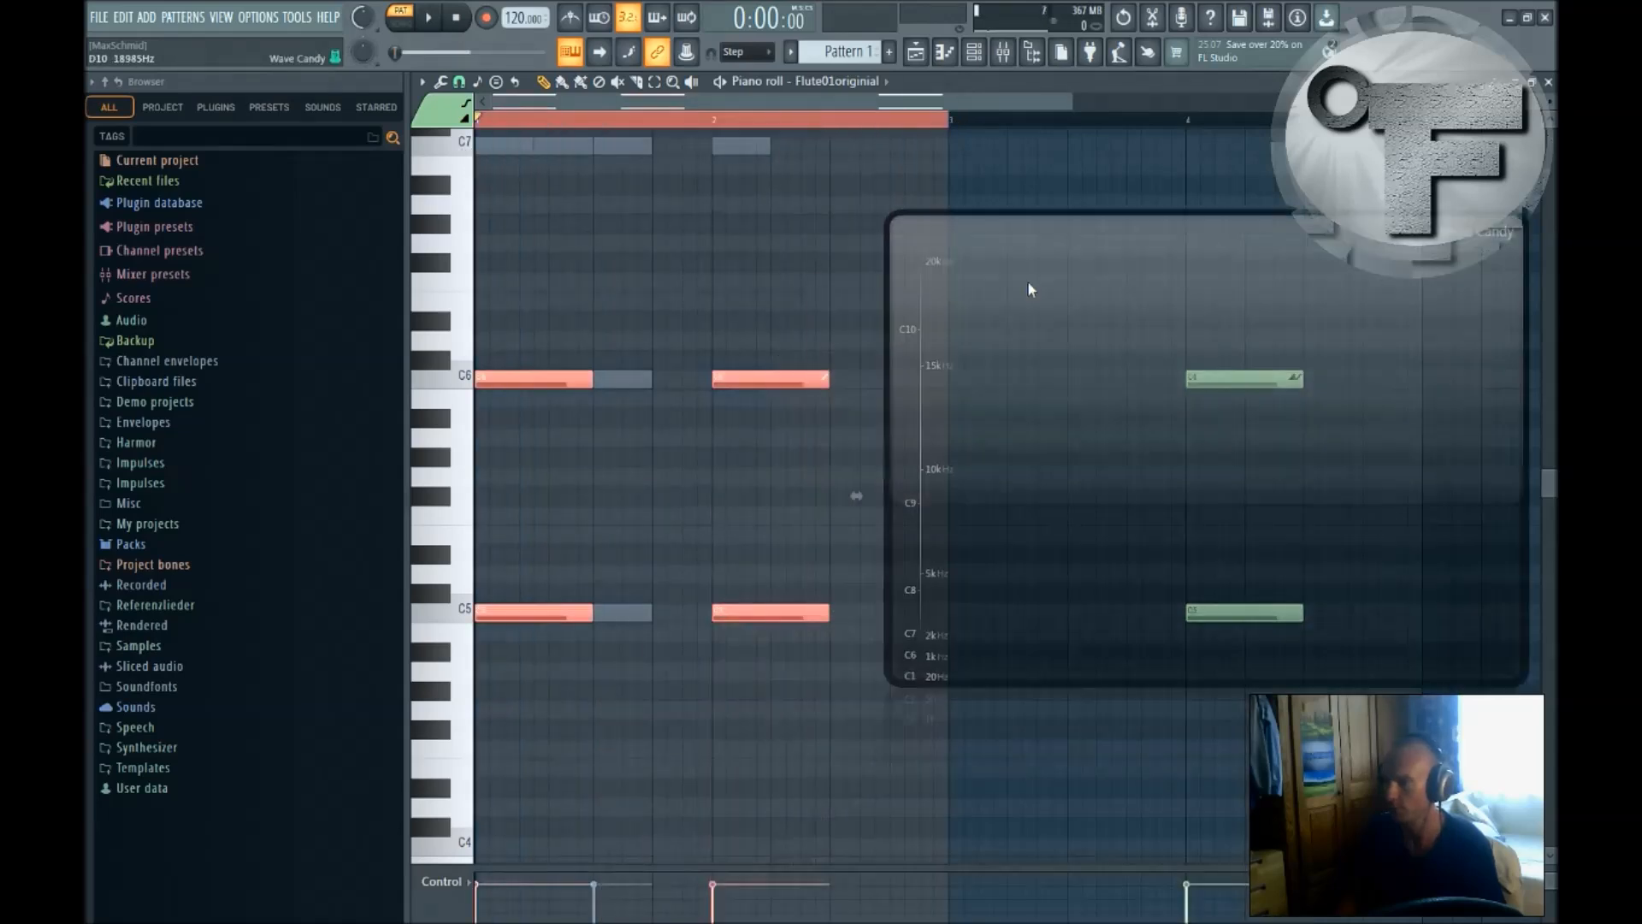
key(space)
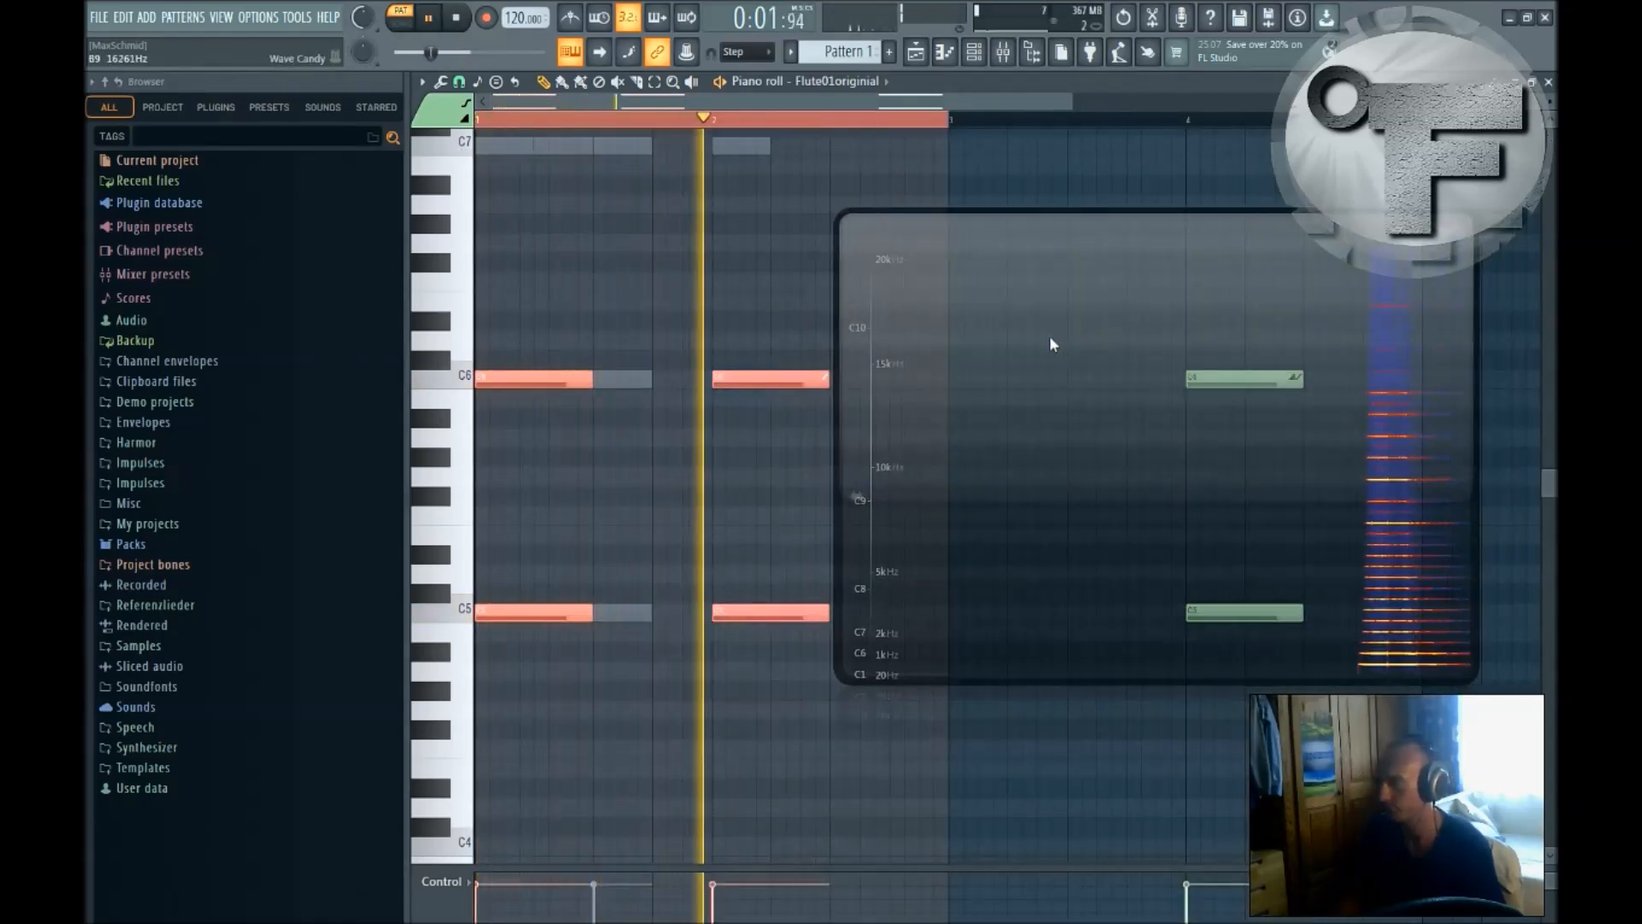
key(space)
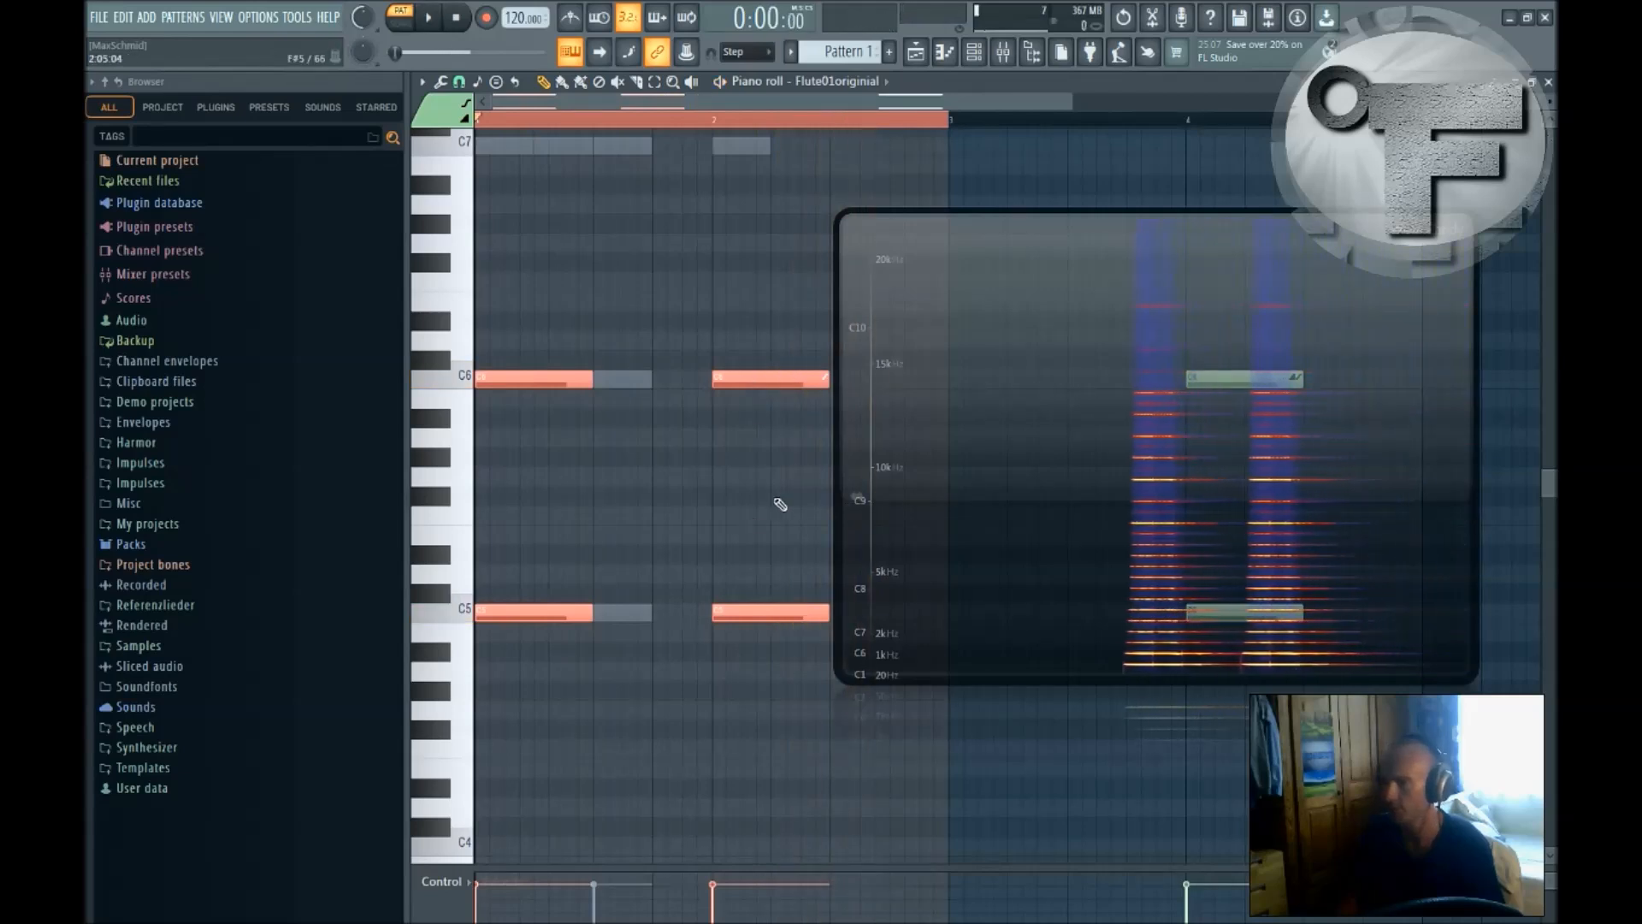
click(744, 453)
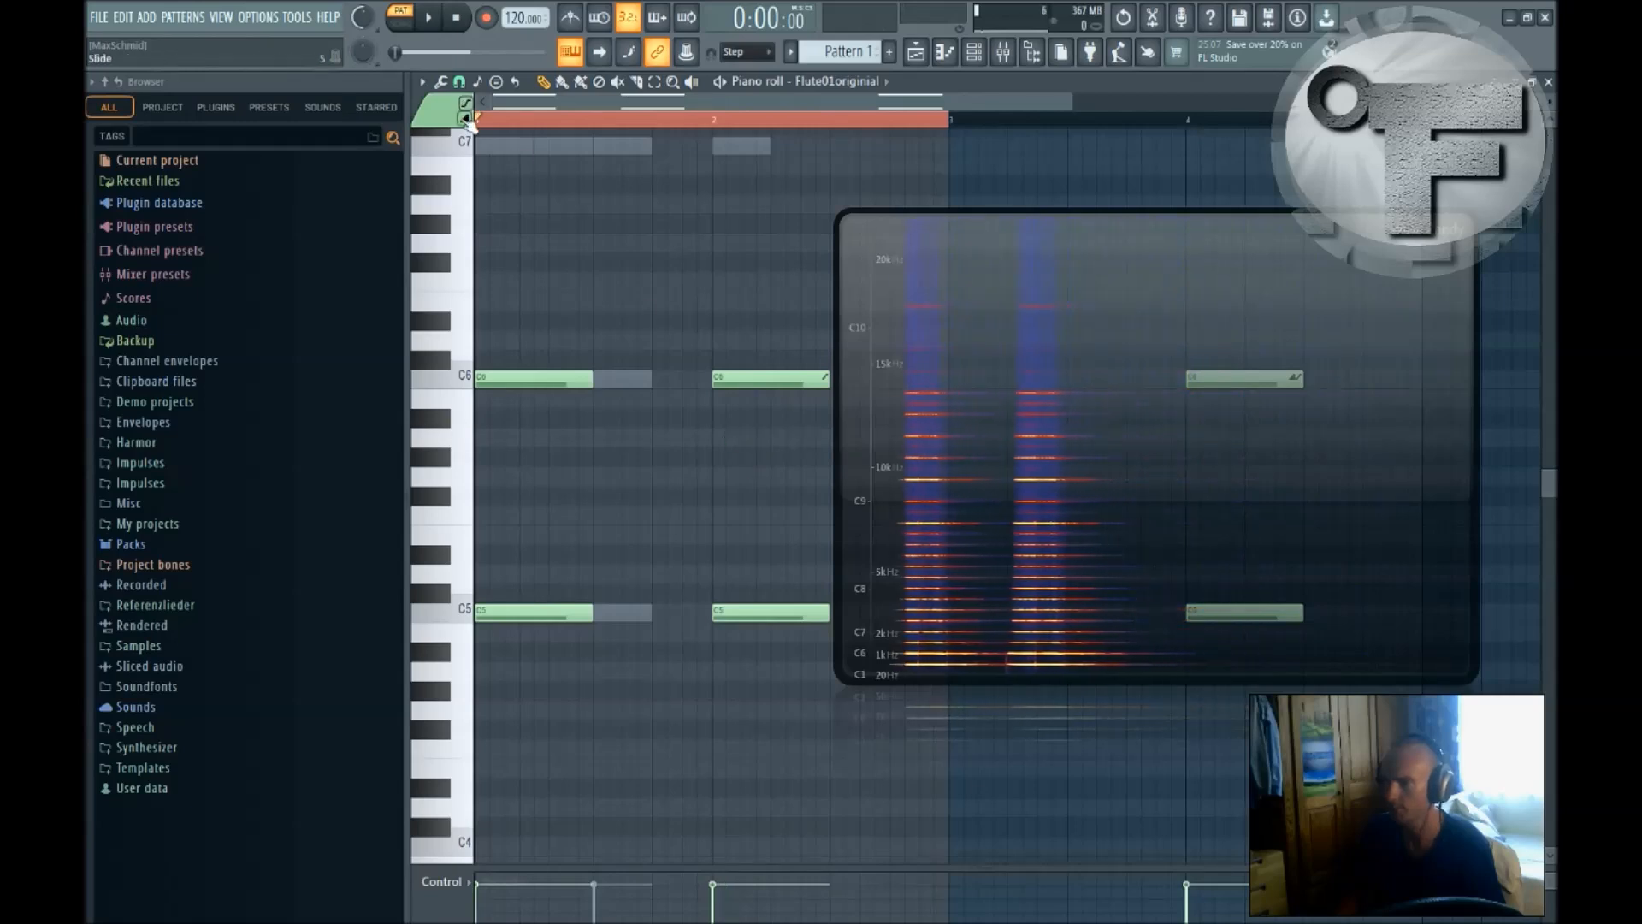
Step: Delete the C5 and portamento C6 notes in bar 2 and draw a plain C6 note at the bar's start
drag(948, 395, 1109, 422)
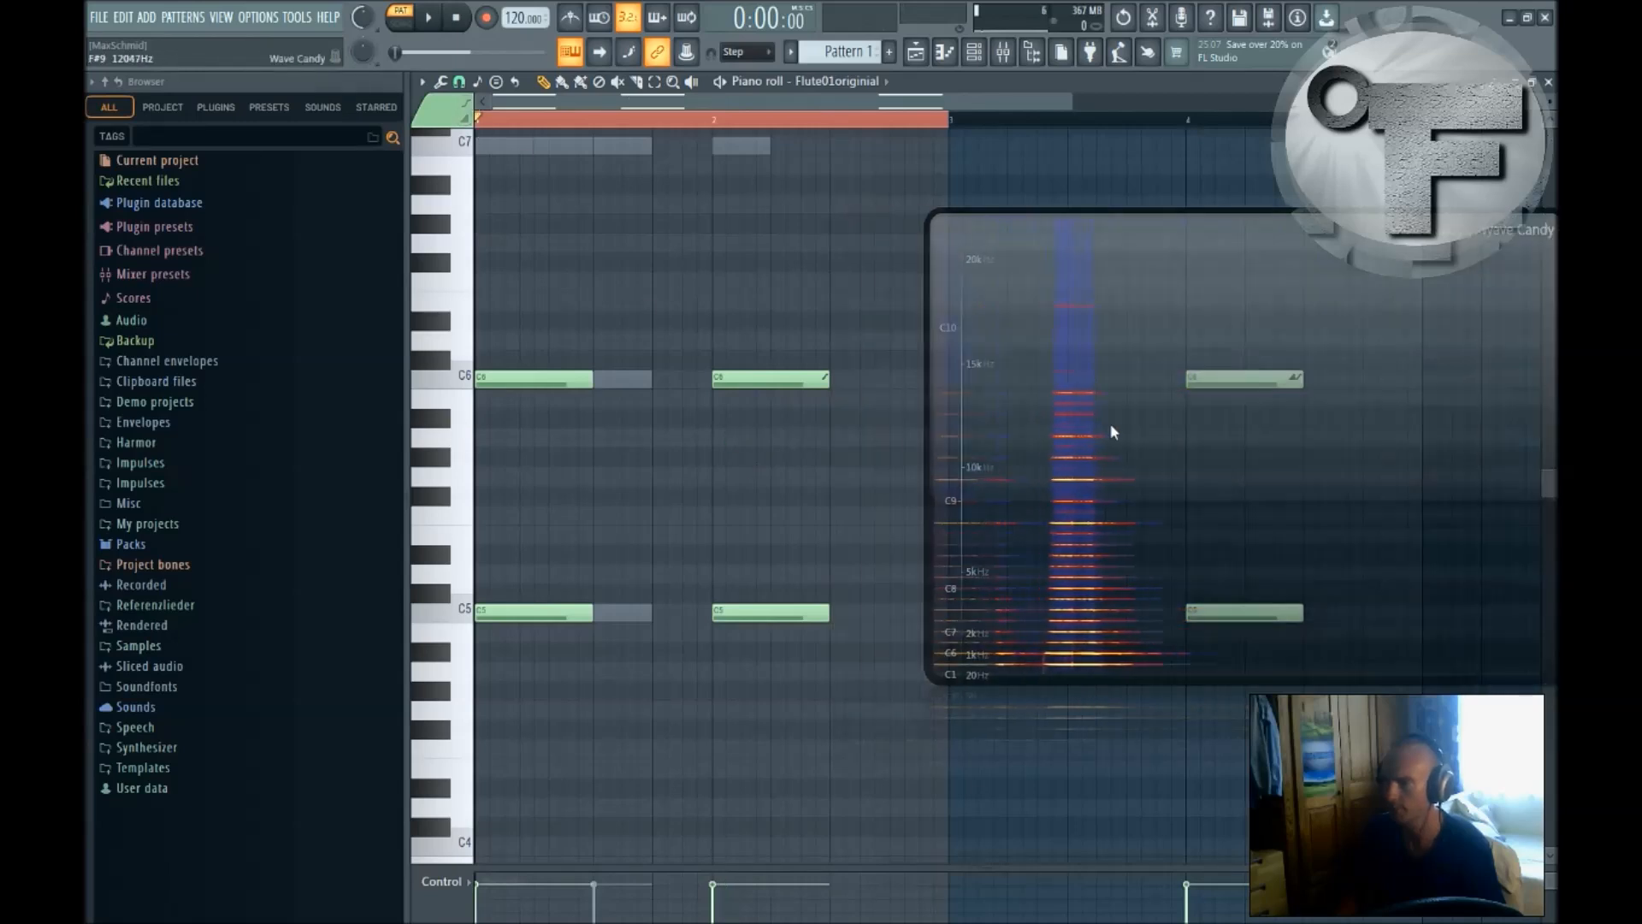
right_click(774, 613)
right_click(772, 376)
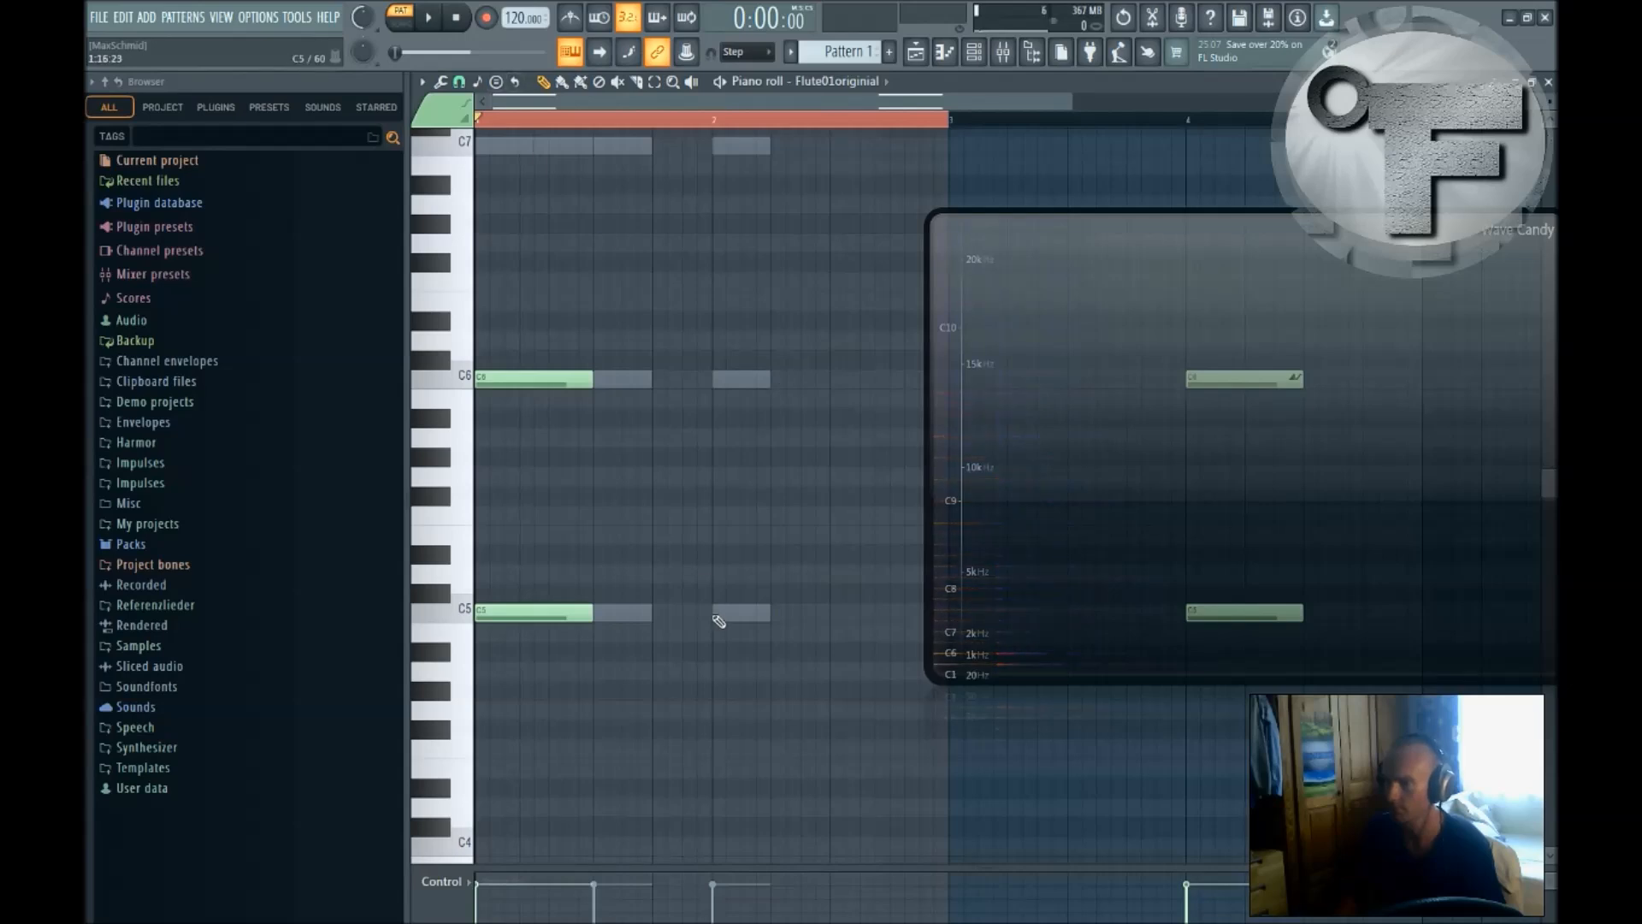
mouse_move(716, 364)
mouse_down()
mouse_move(691, 383)
mouse_move(701, 396)
mouse_move(716, 375)
mouse_up()
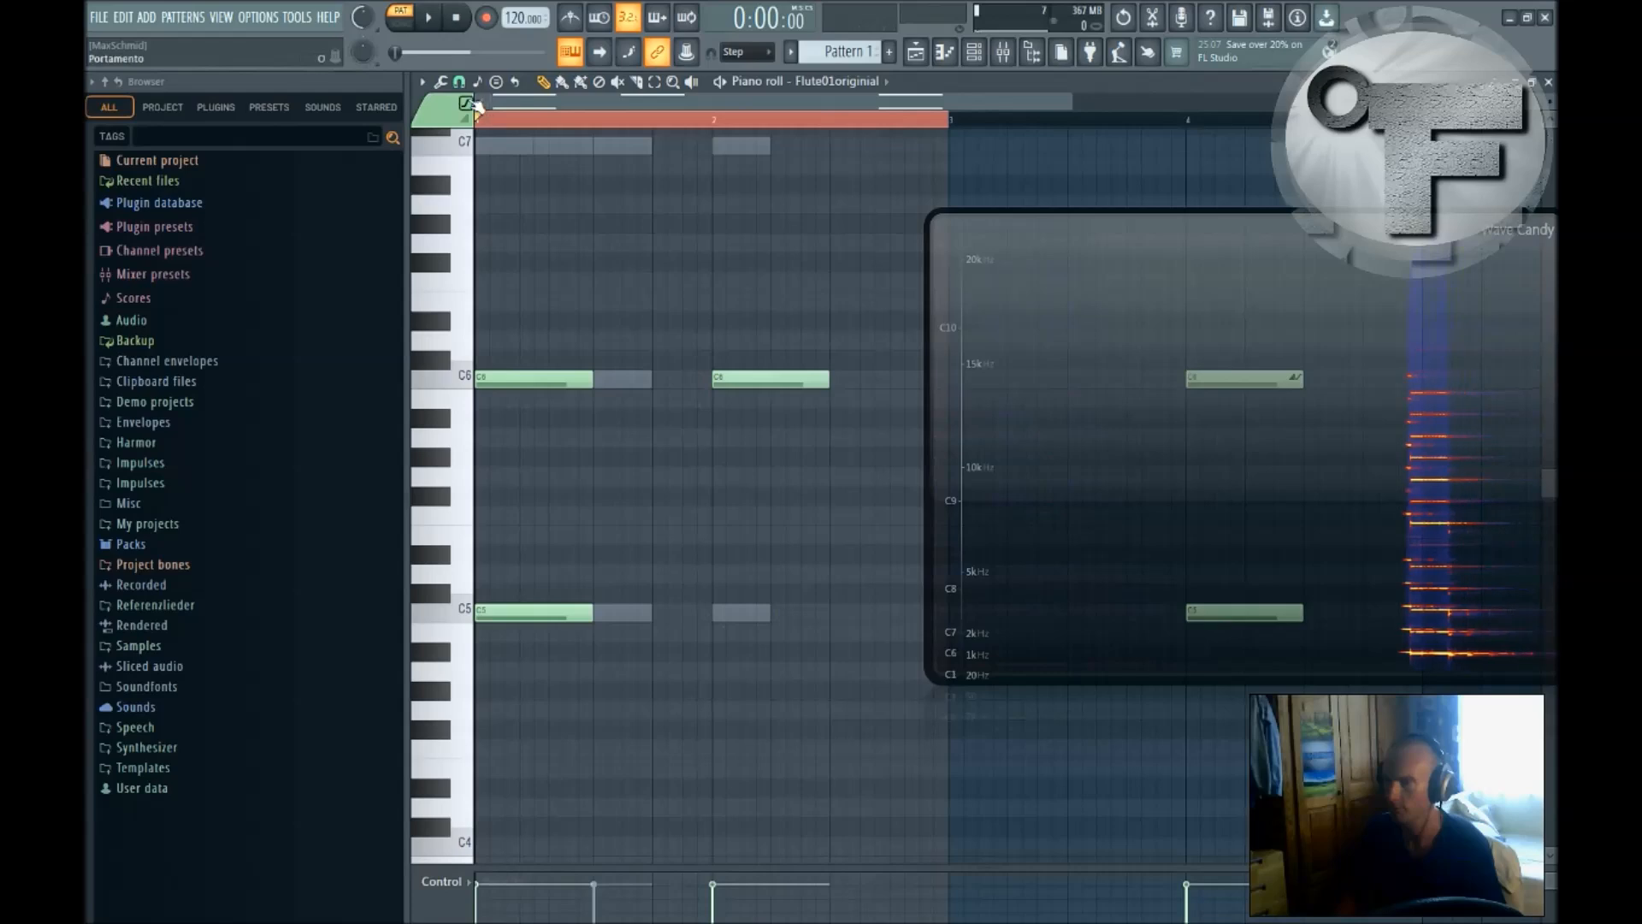
Step: Add a one-beat C5 portamento note in bar 2 that starts midway through the C6 note and ends with it
click(469, 102)
mouse_move(753, 619)
mouse_down()
mouse_move(725, 615)
mouse_move(772, 629)
mouse_up()
drag(889, 614, 829, 613)
Step: Audition the overlapping portamento note from bar 2, and play the selected two bars from the beginning
click(716, 120)
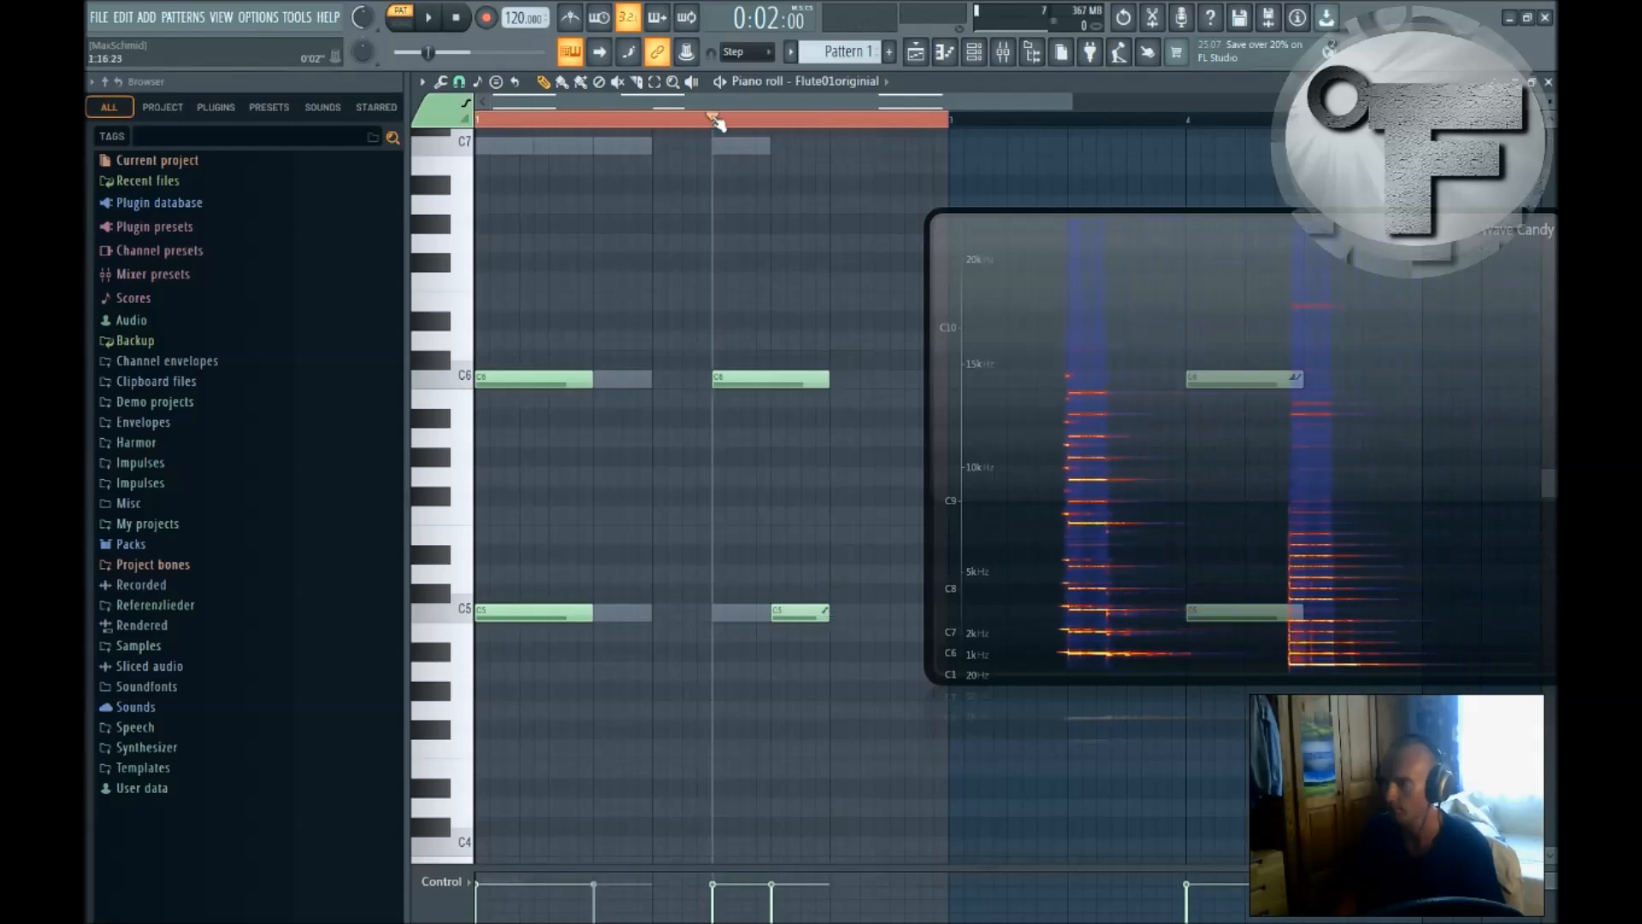
key(space)
click(457, 19)
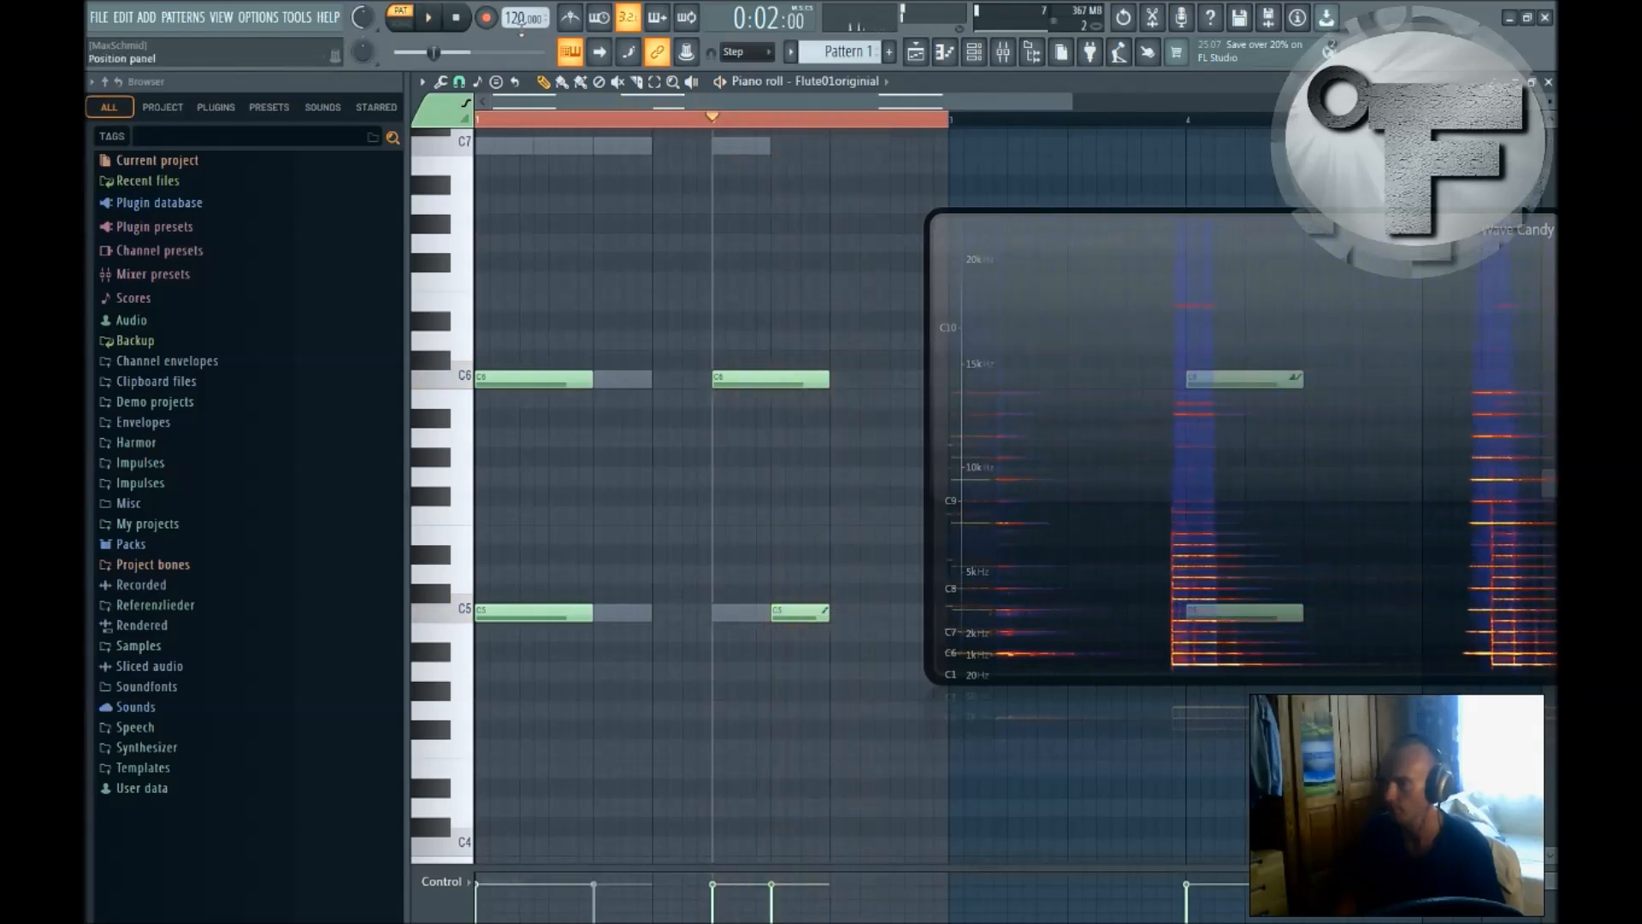
click(469, 26)
key(space)
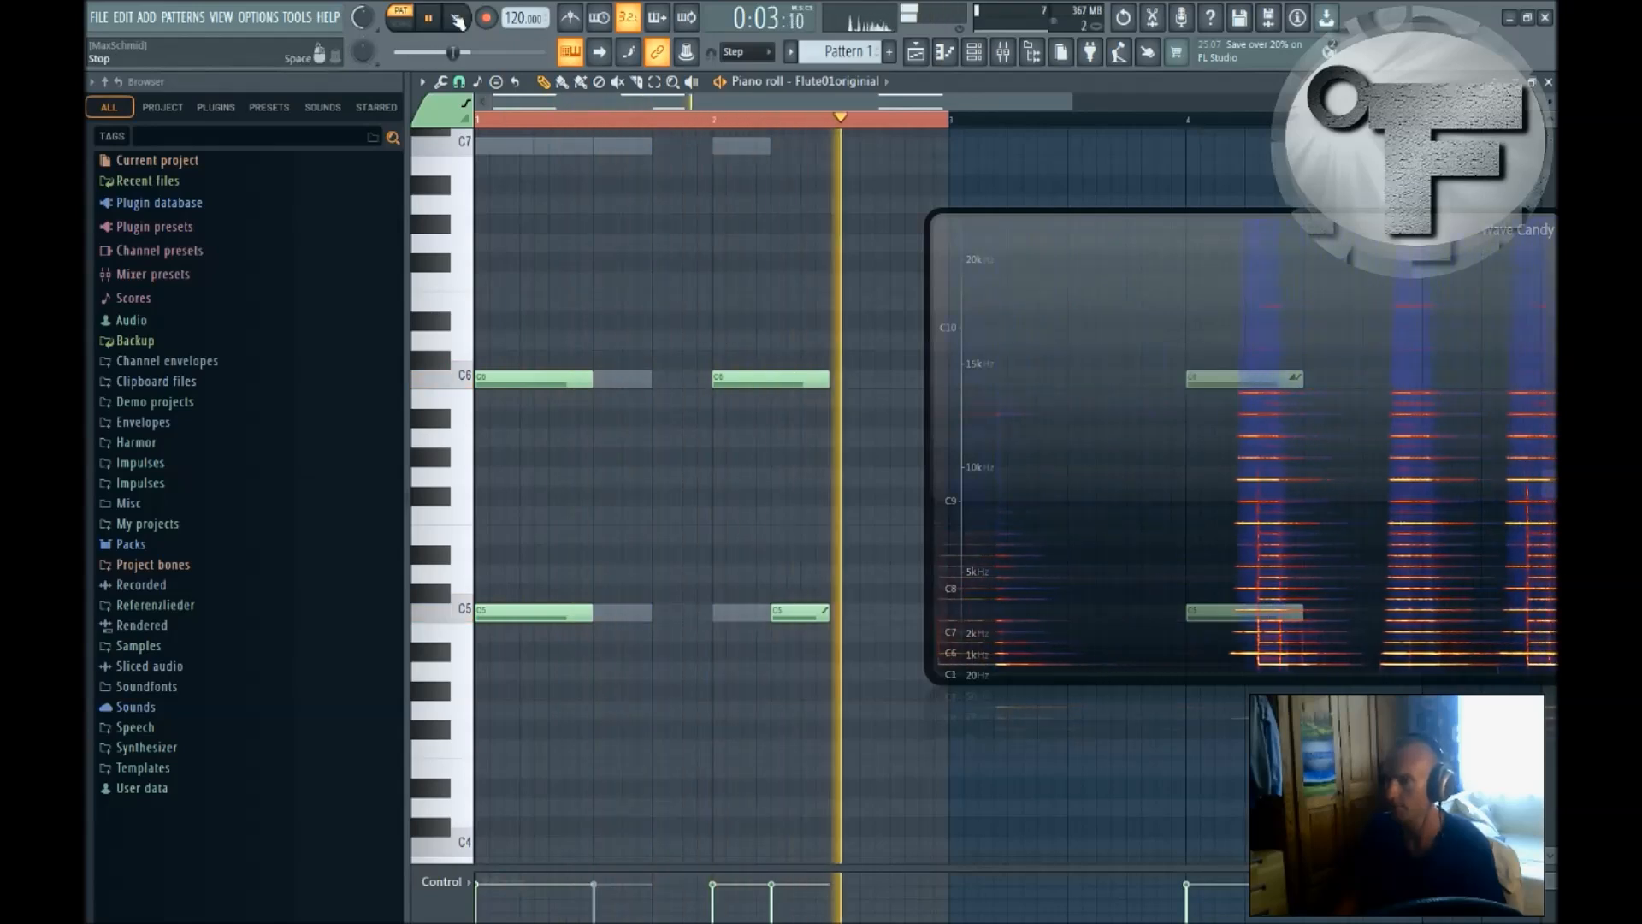
key(space)
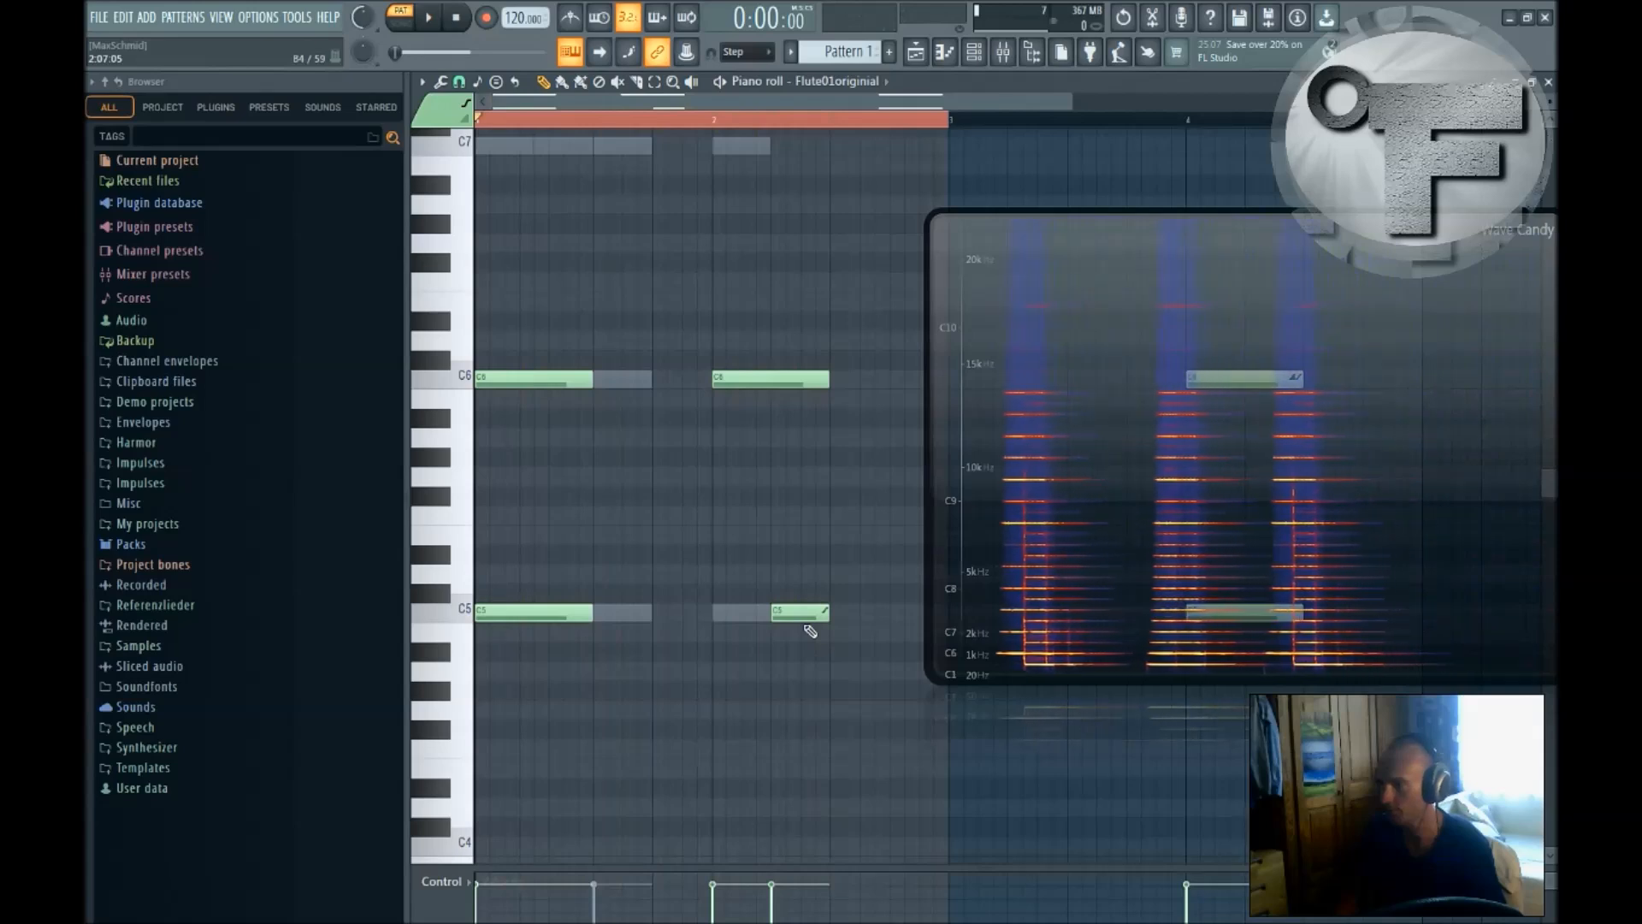
Step: Move the Wave Candy display off the notes and draw a plain C5 note at the start of bar 3
drag(795, 617, 795, 621)
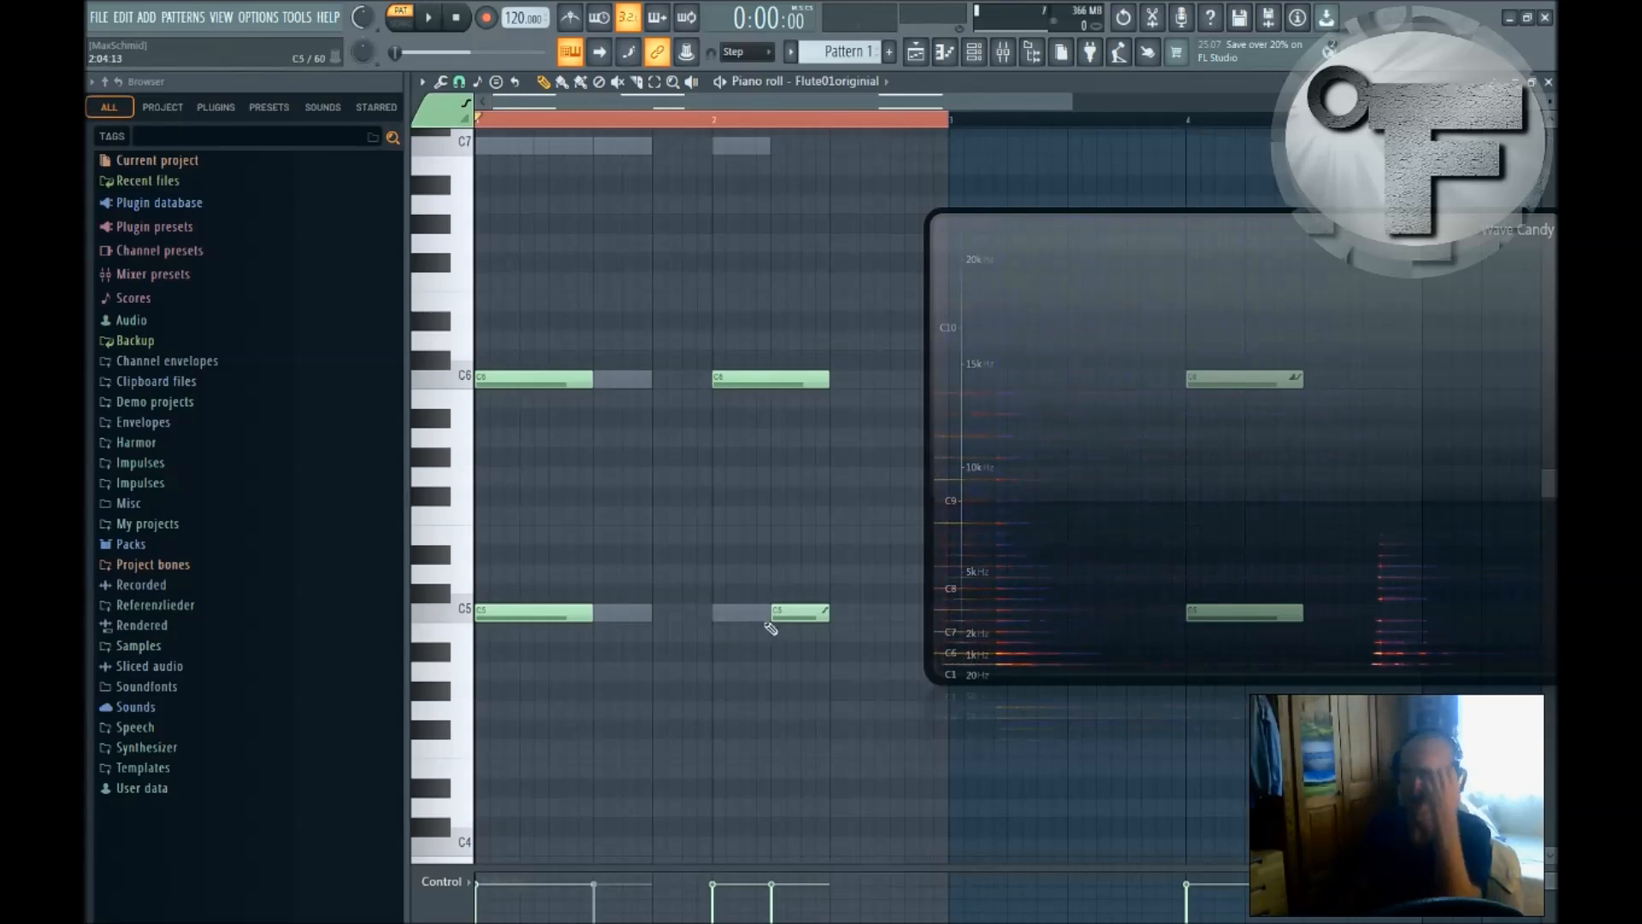
drag(1099, 495, 1418, 558)
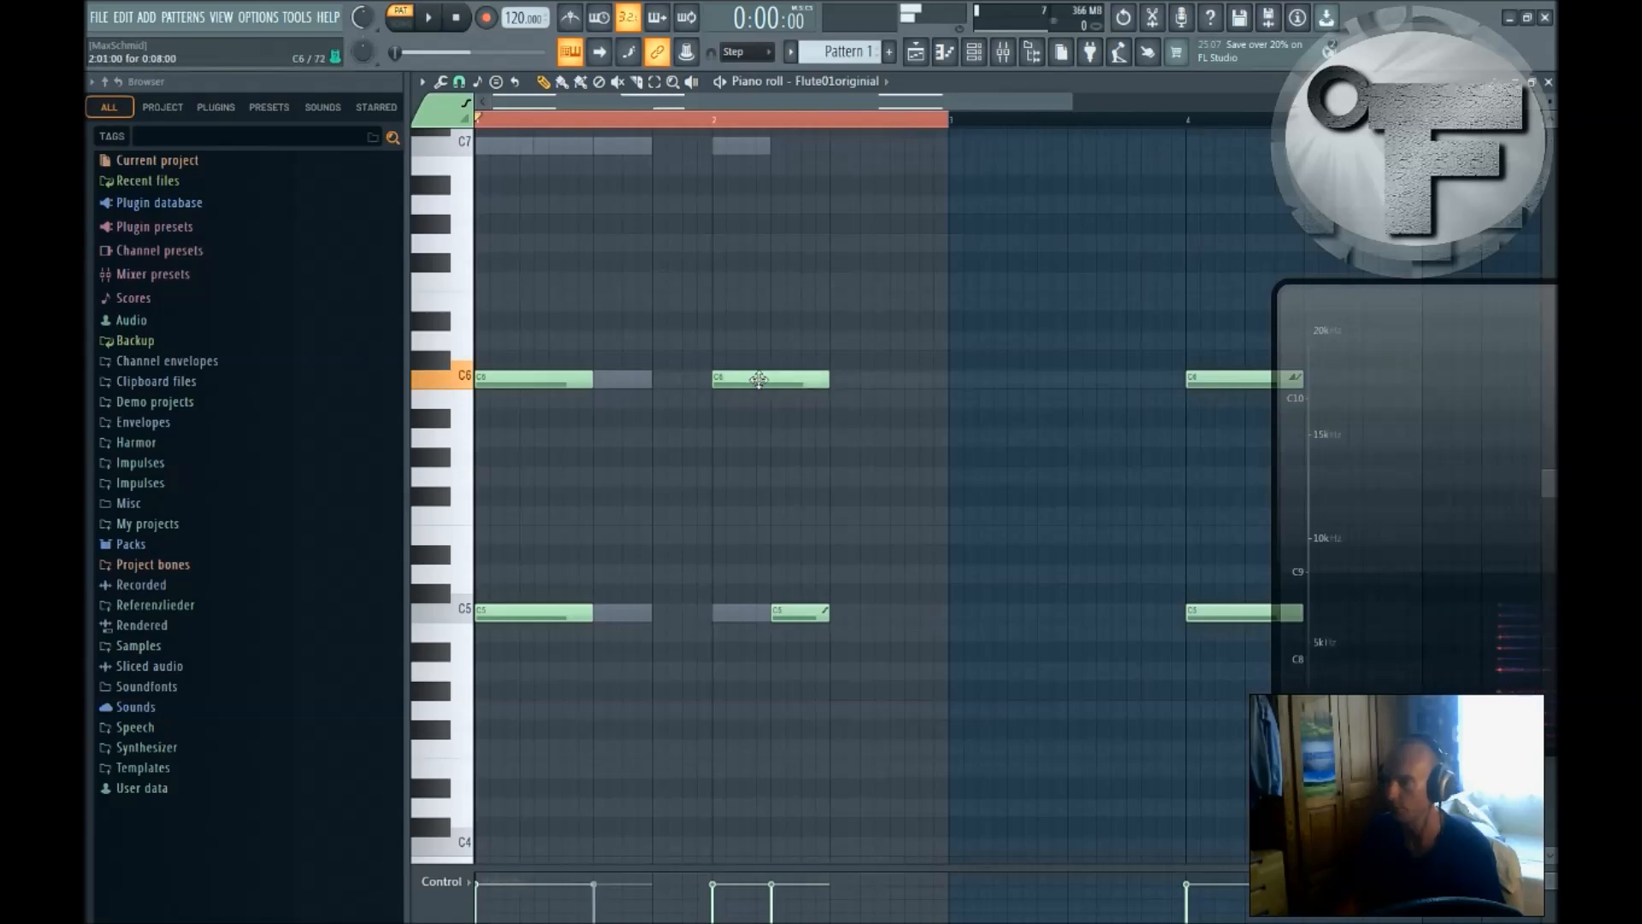
click(983, 613)
drag(990, 631, 994, 605)
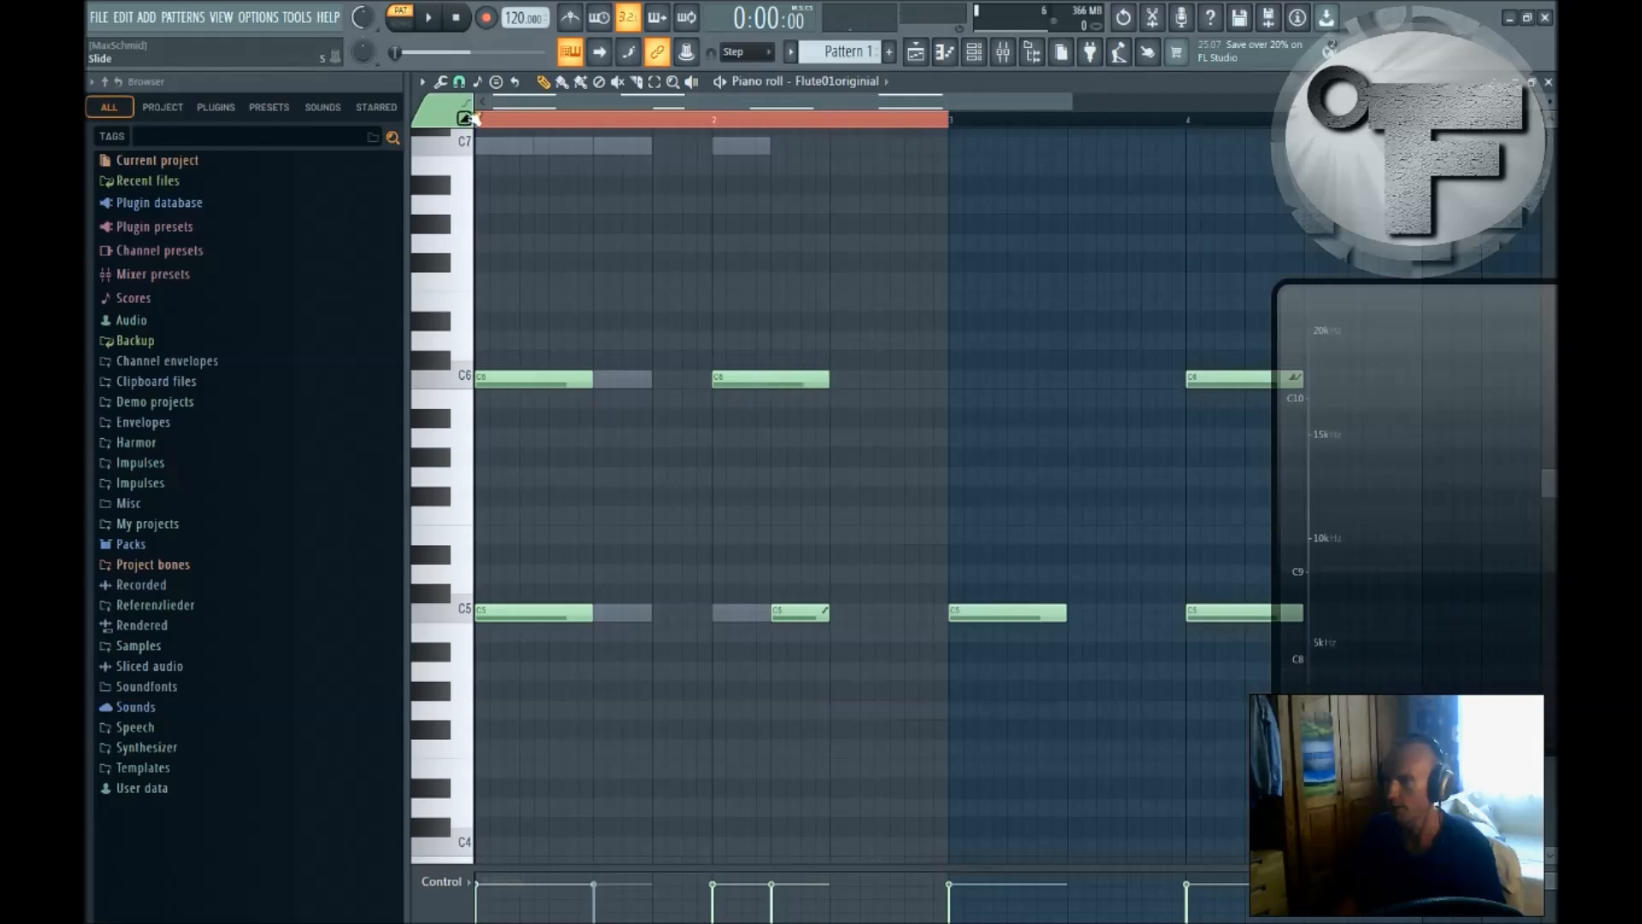
Step: Add a portamento C6 note directly above the C5 note in bar 3 and clear the playback range selection
click(466, 100)
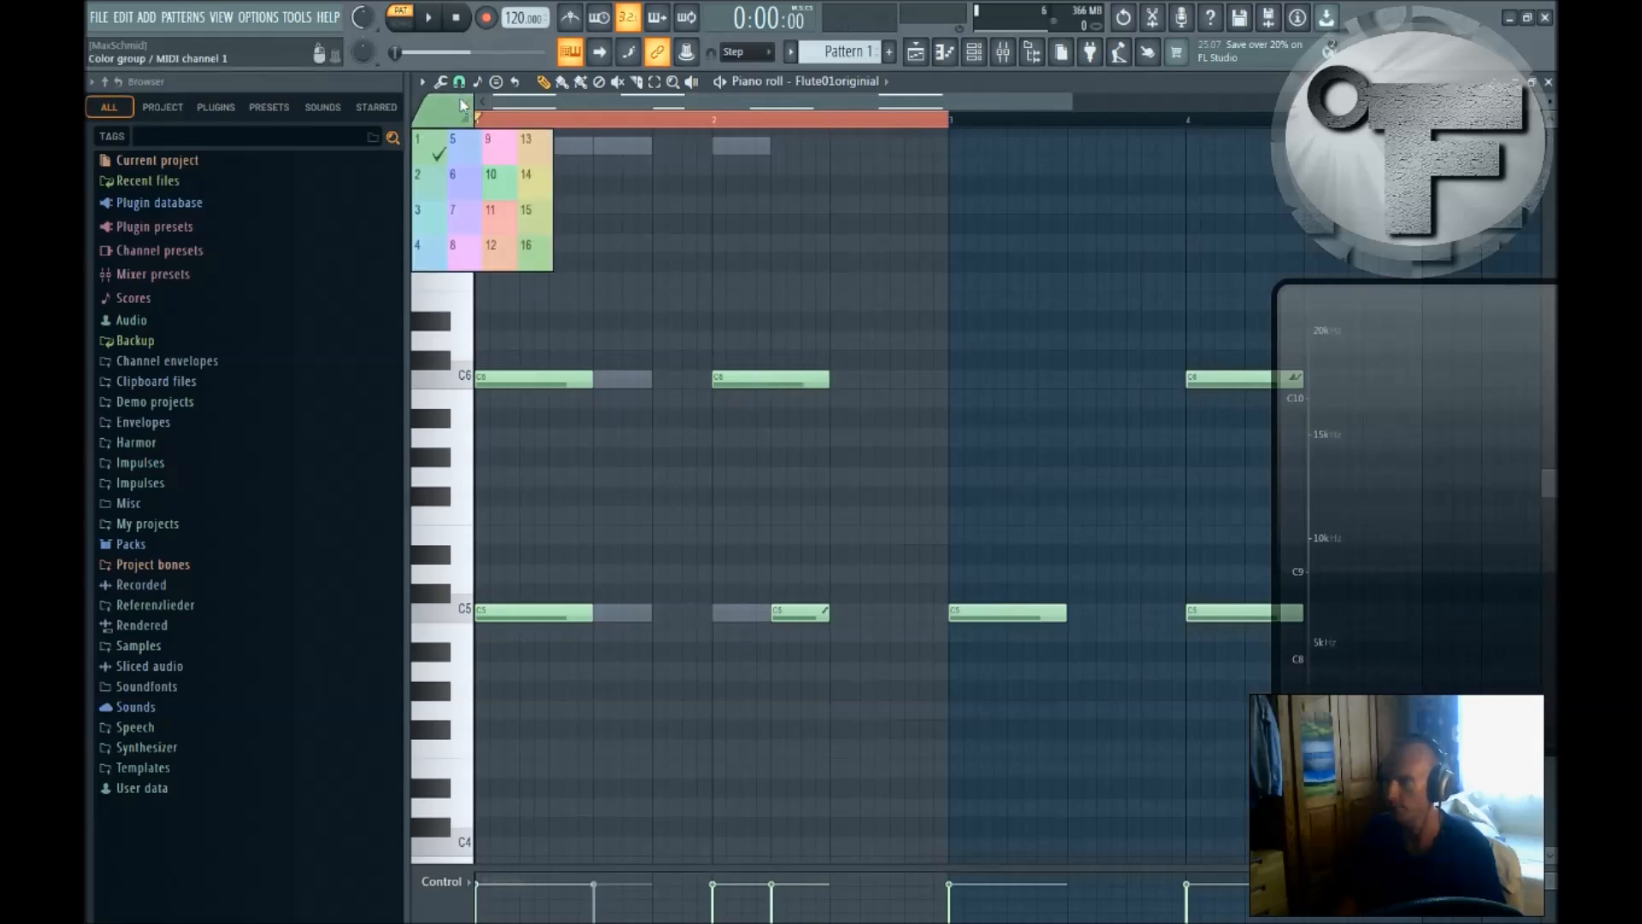
click(463, 102)
click(464, 117)
click(960, 379)
click(734, 117)
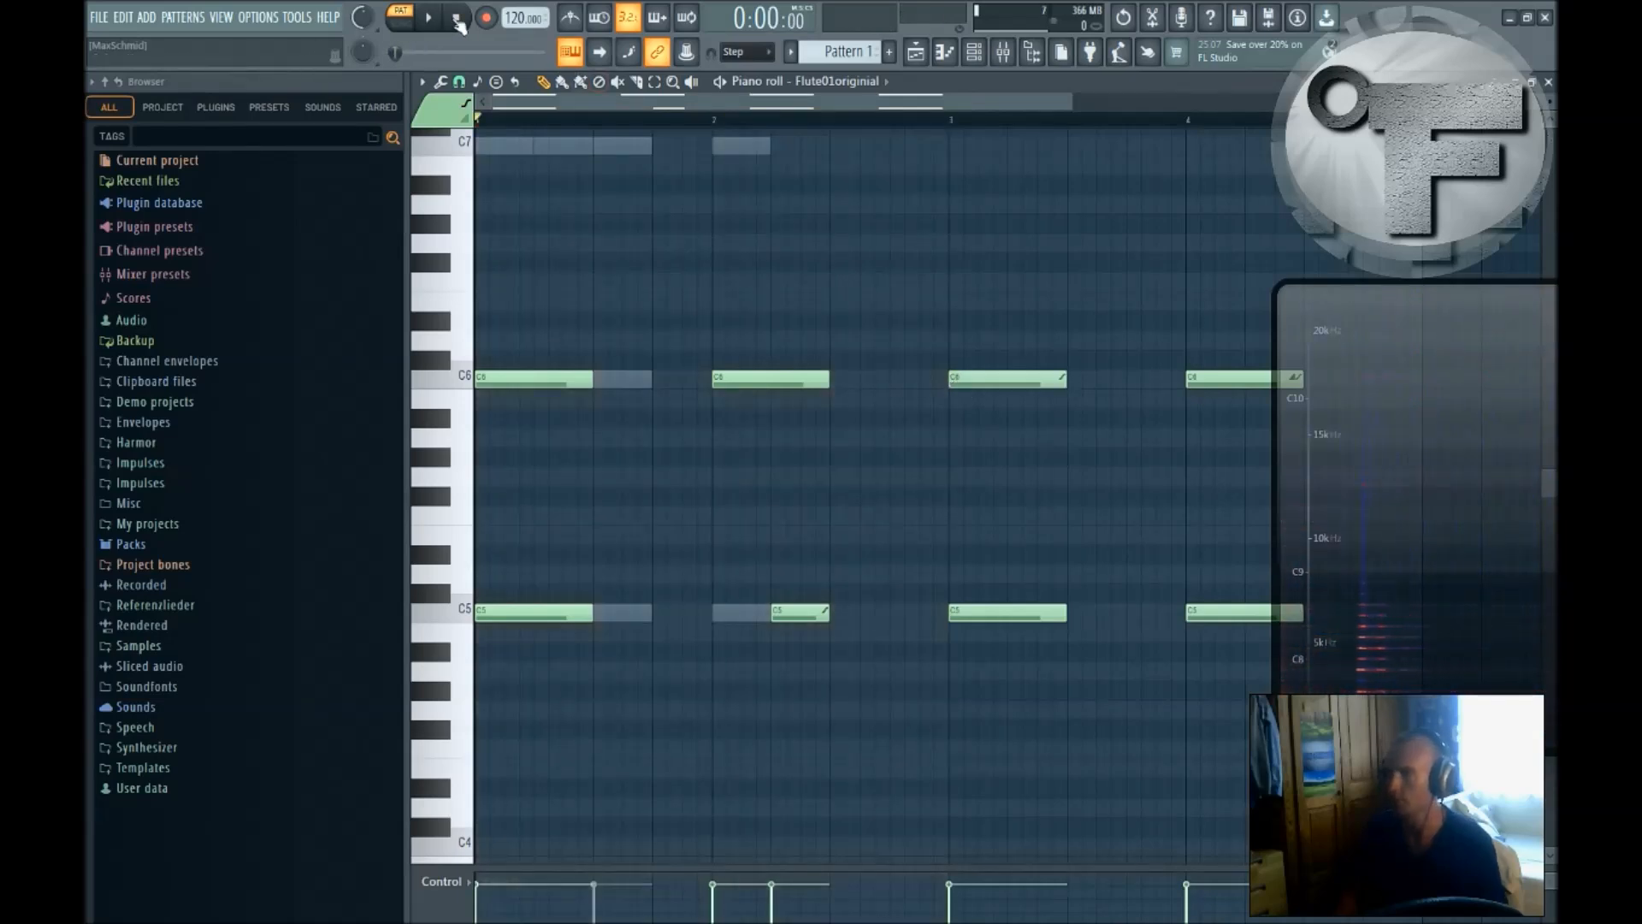
Step: Compare the playback around bar 2 with its C5 portamento note muted and unmuted
key(space)
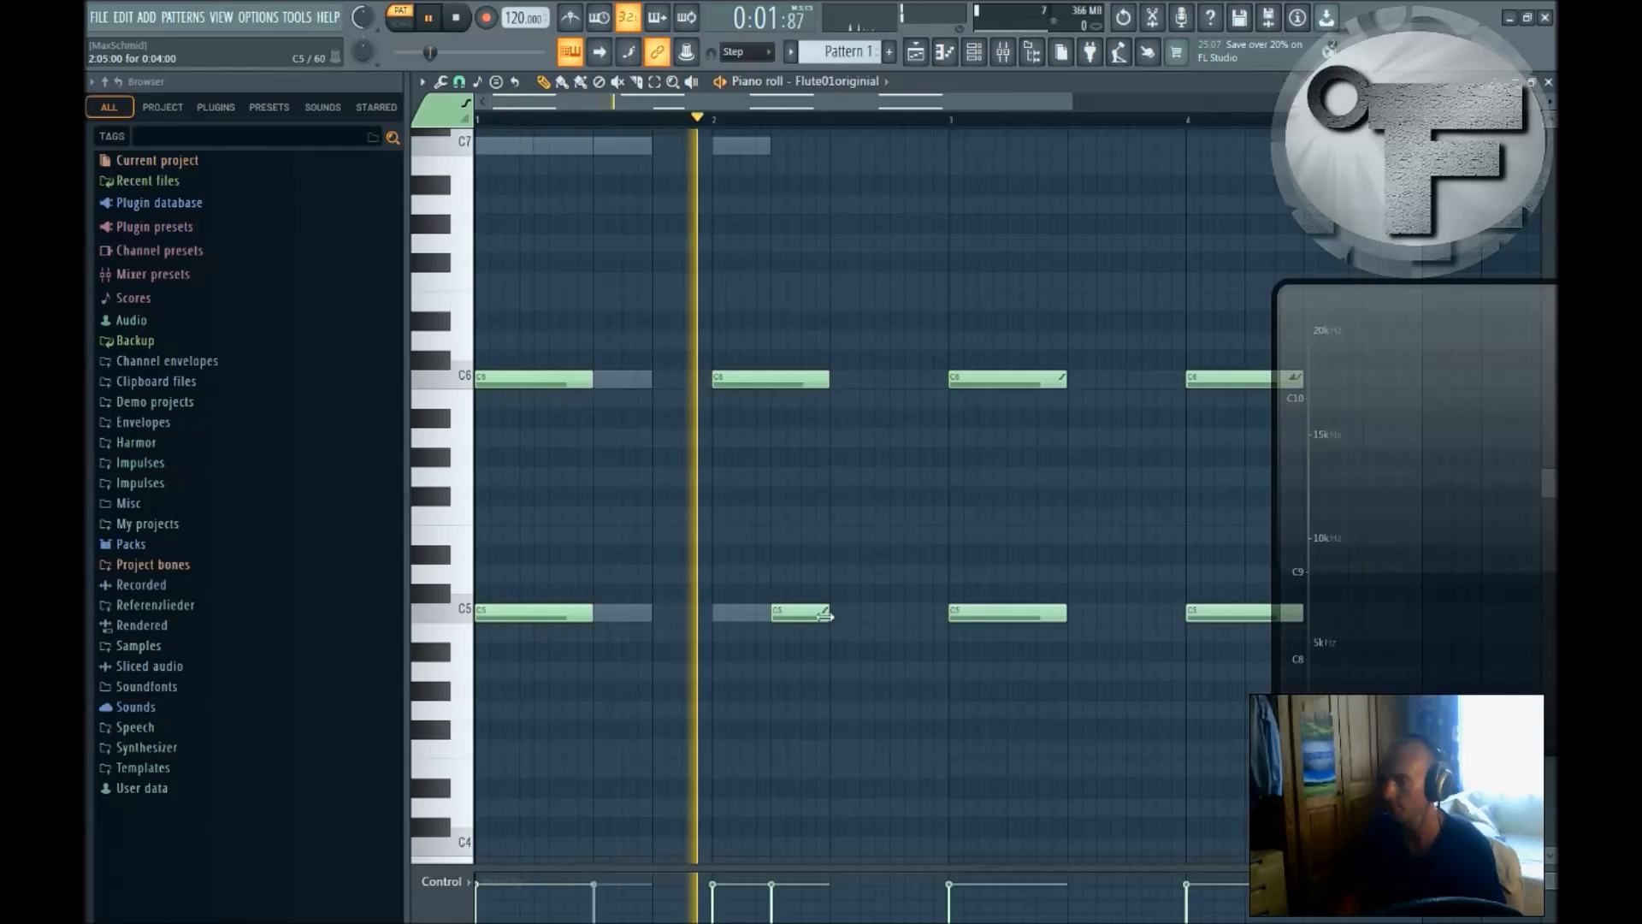
key(space)
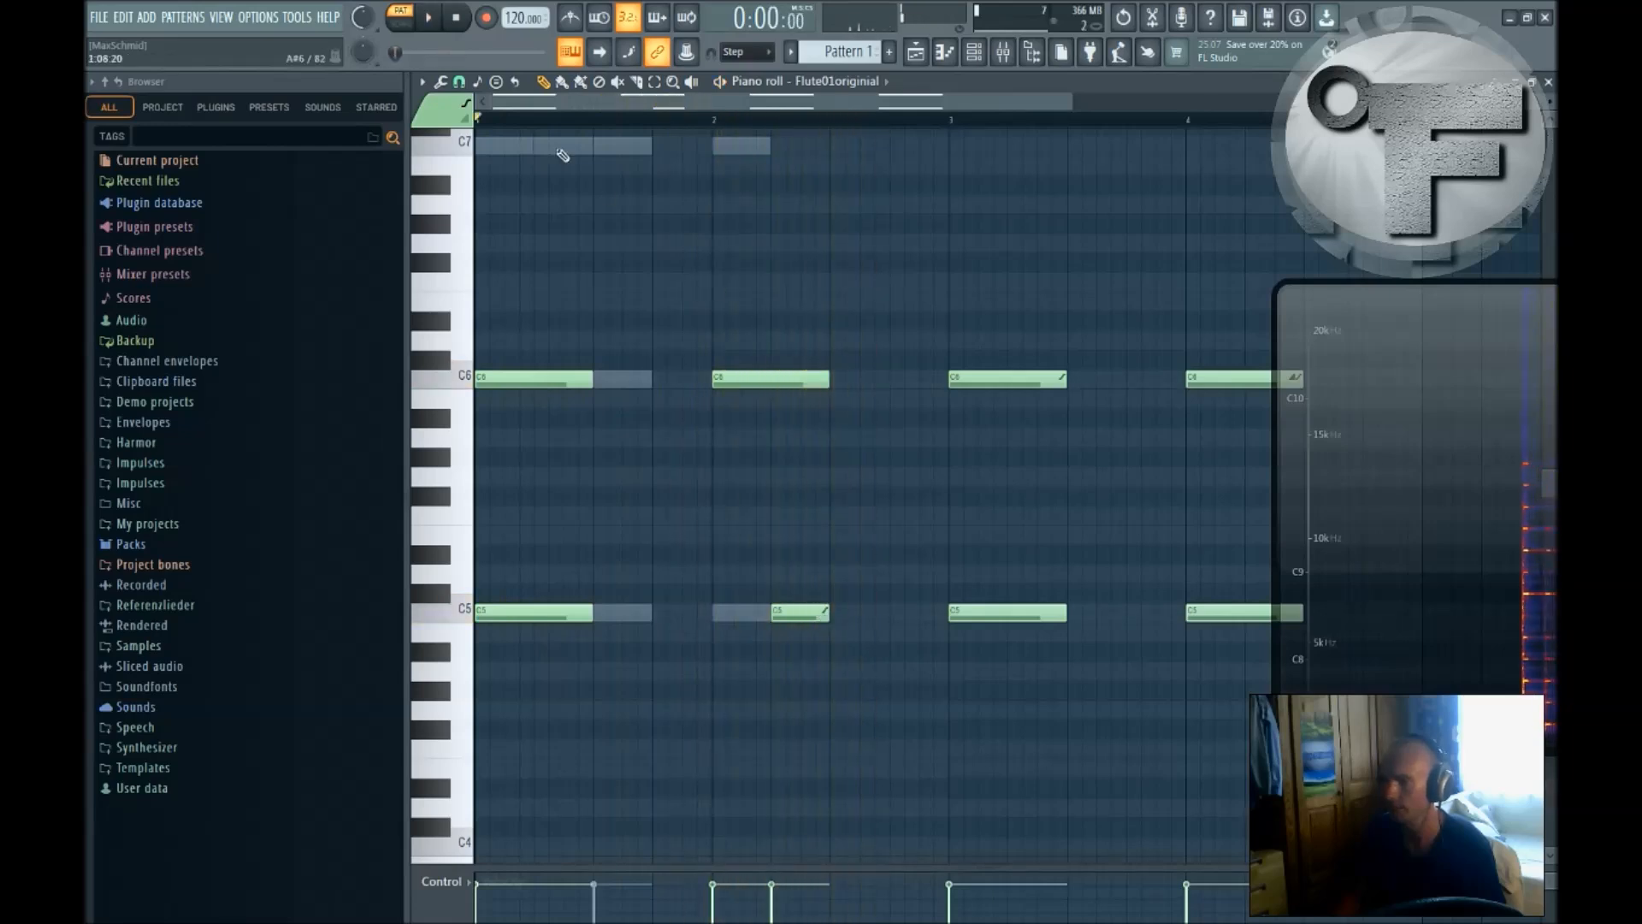
click(619, 86)
click(809, 612)
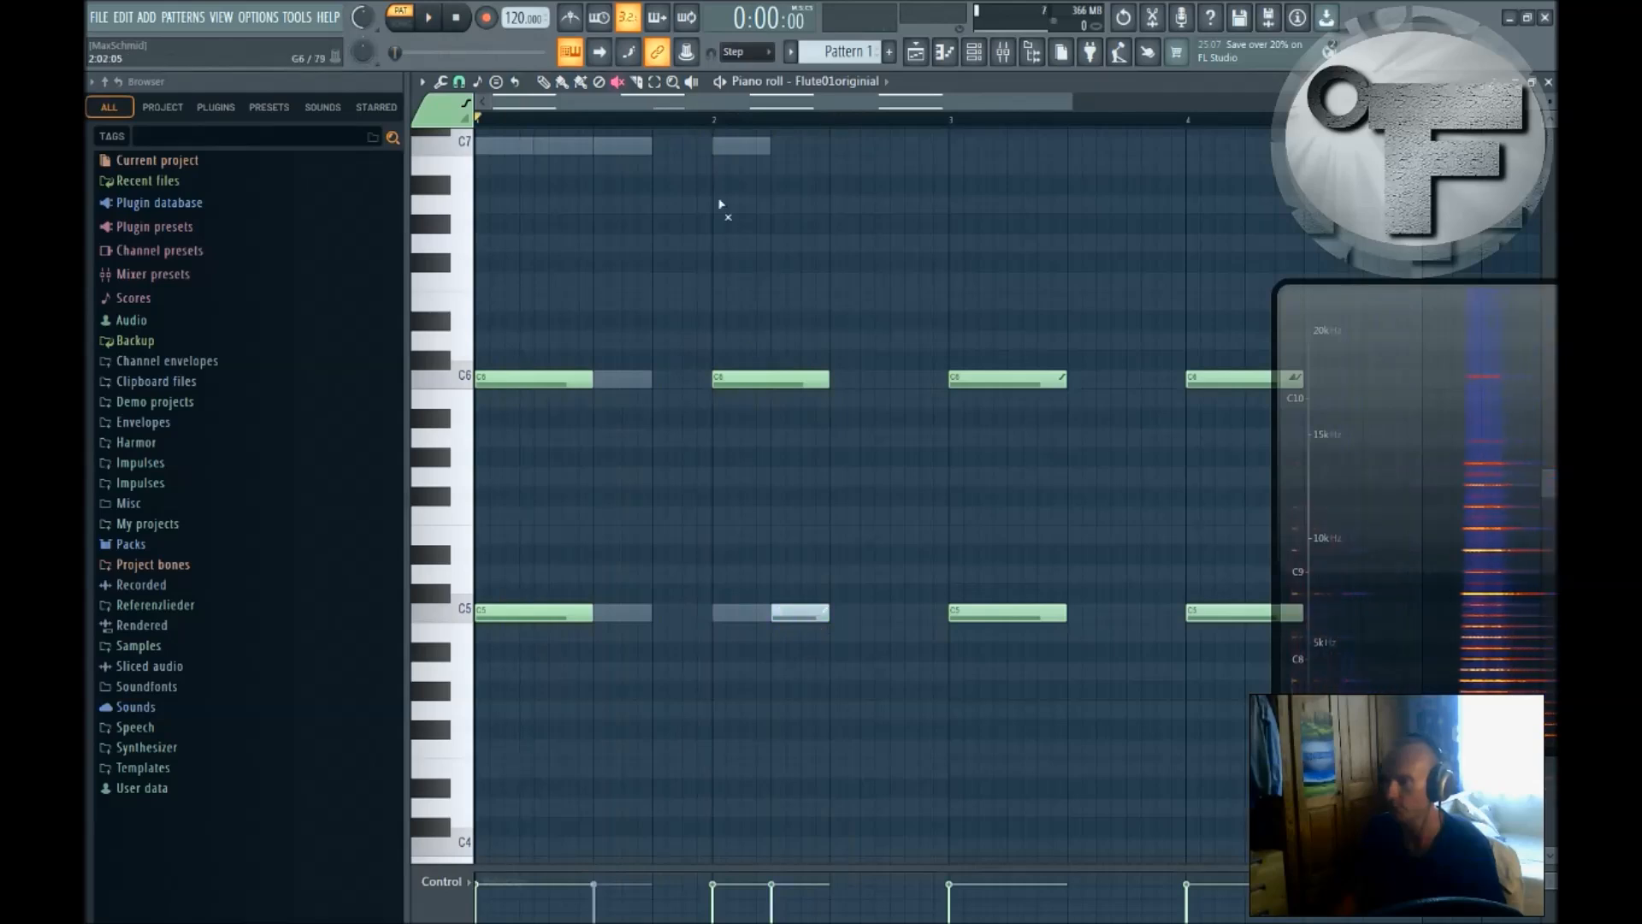
click(706, 118)
key(space)
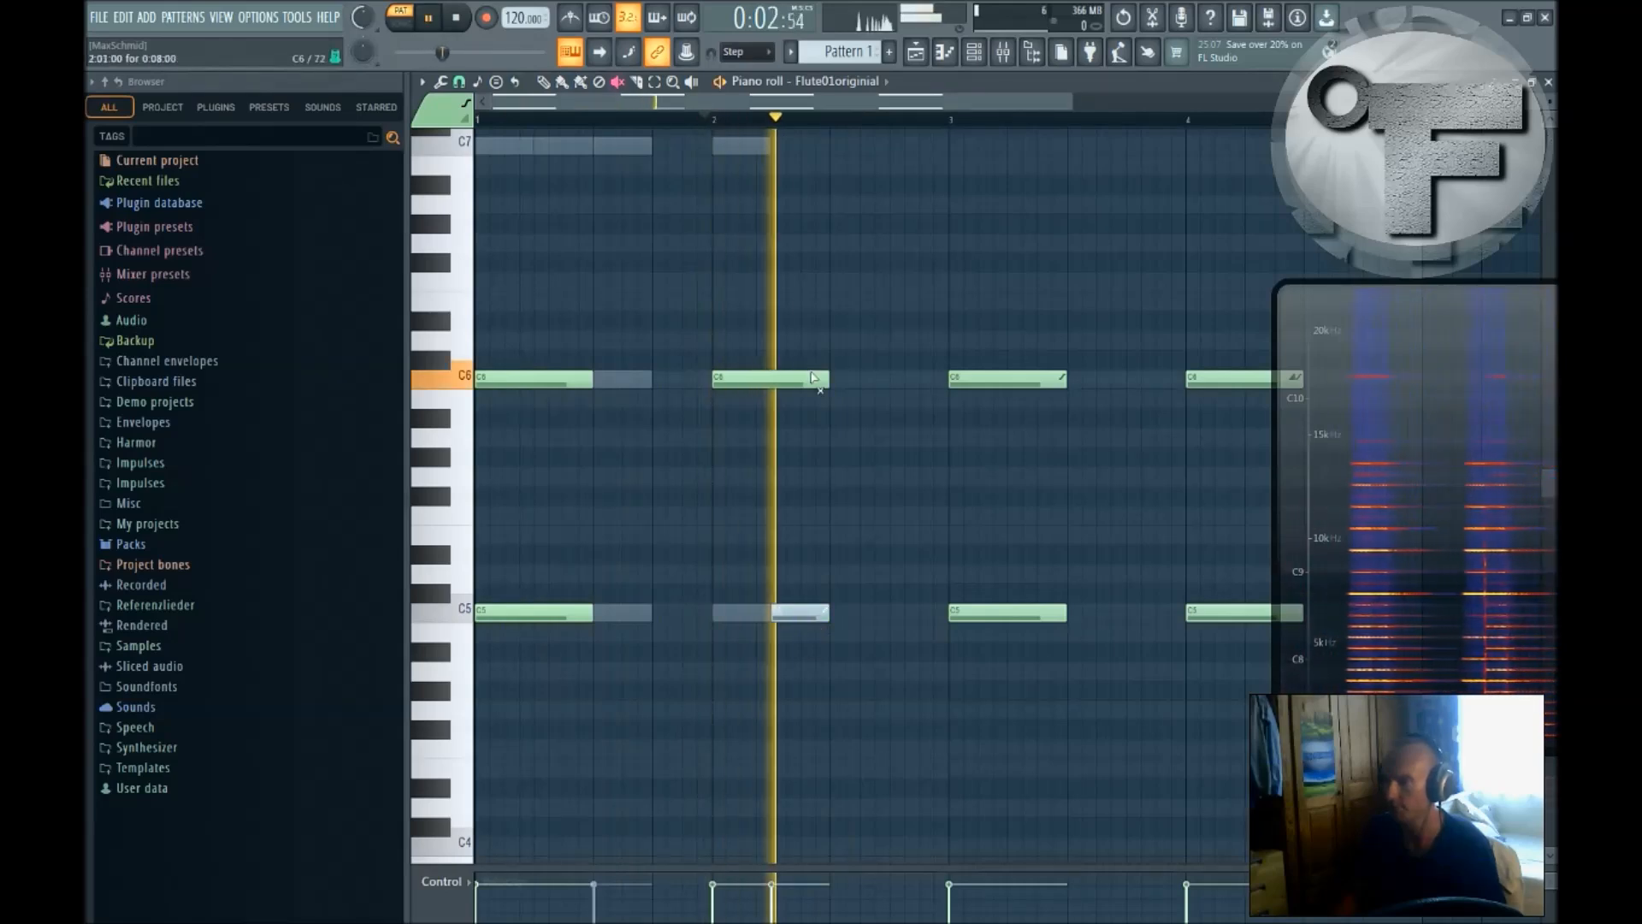
key(space)
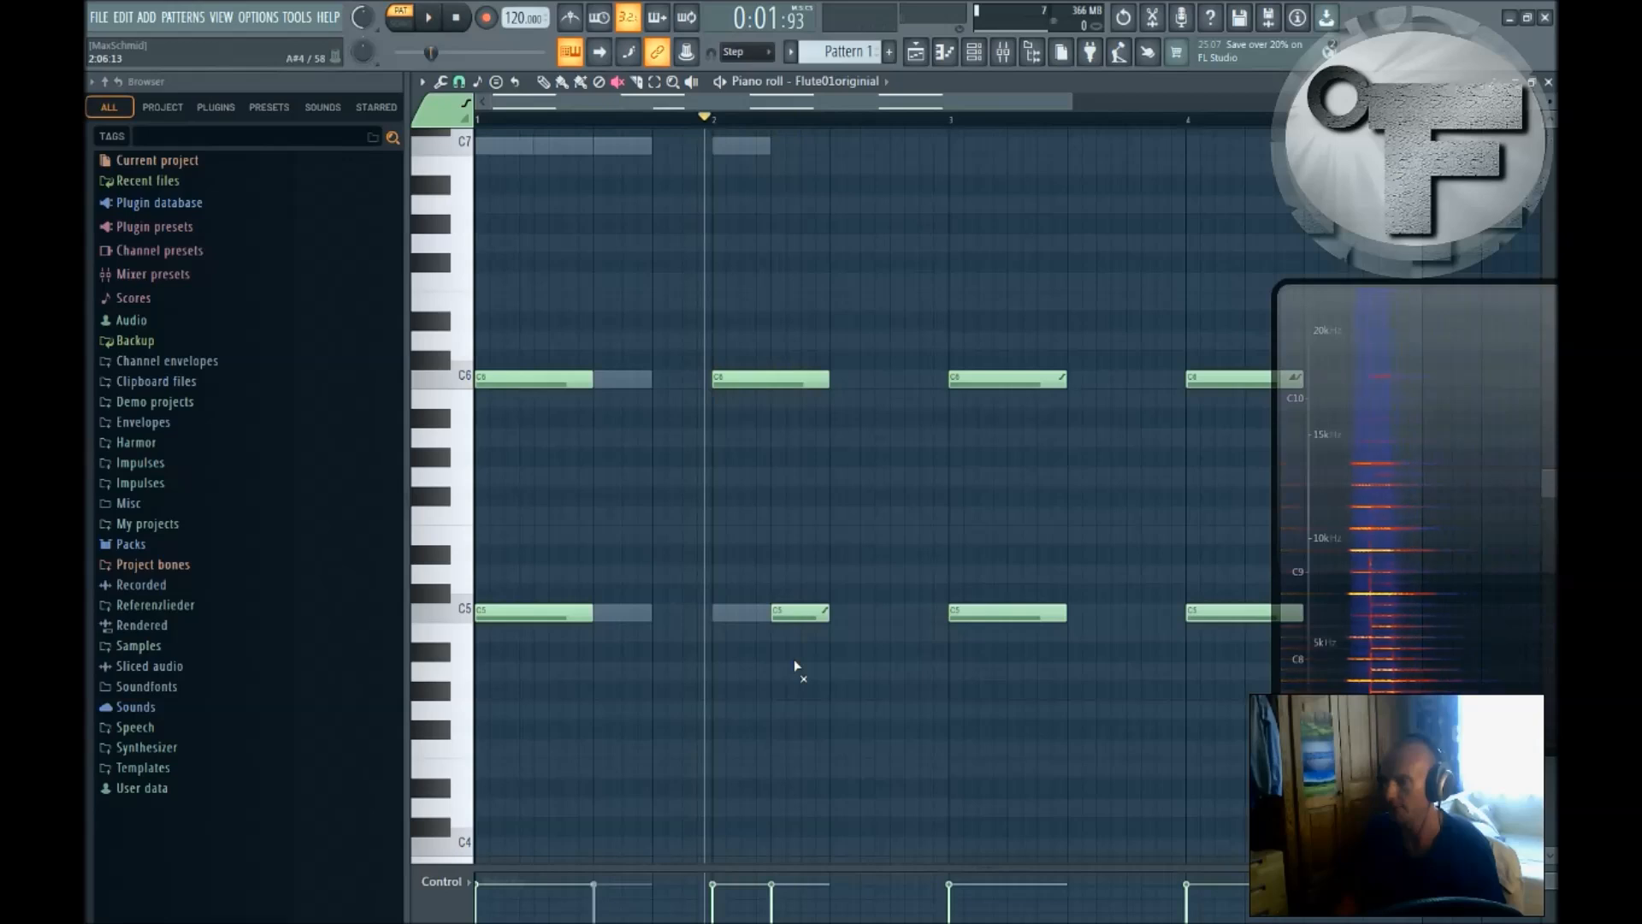
key(space)
key(space)
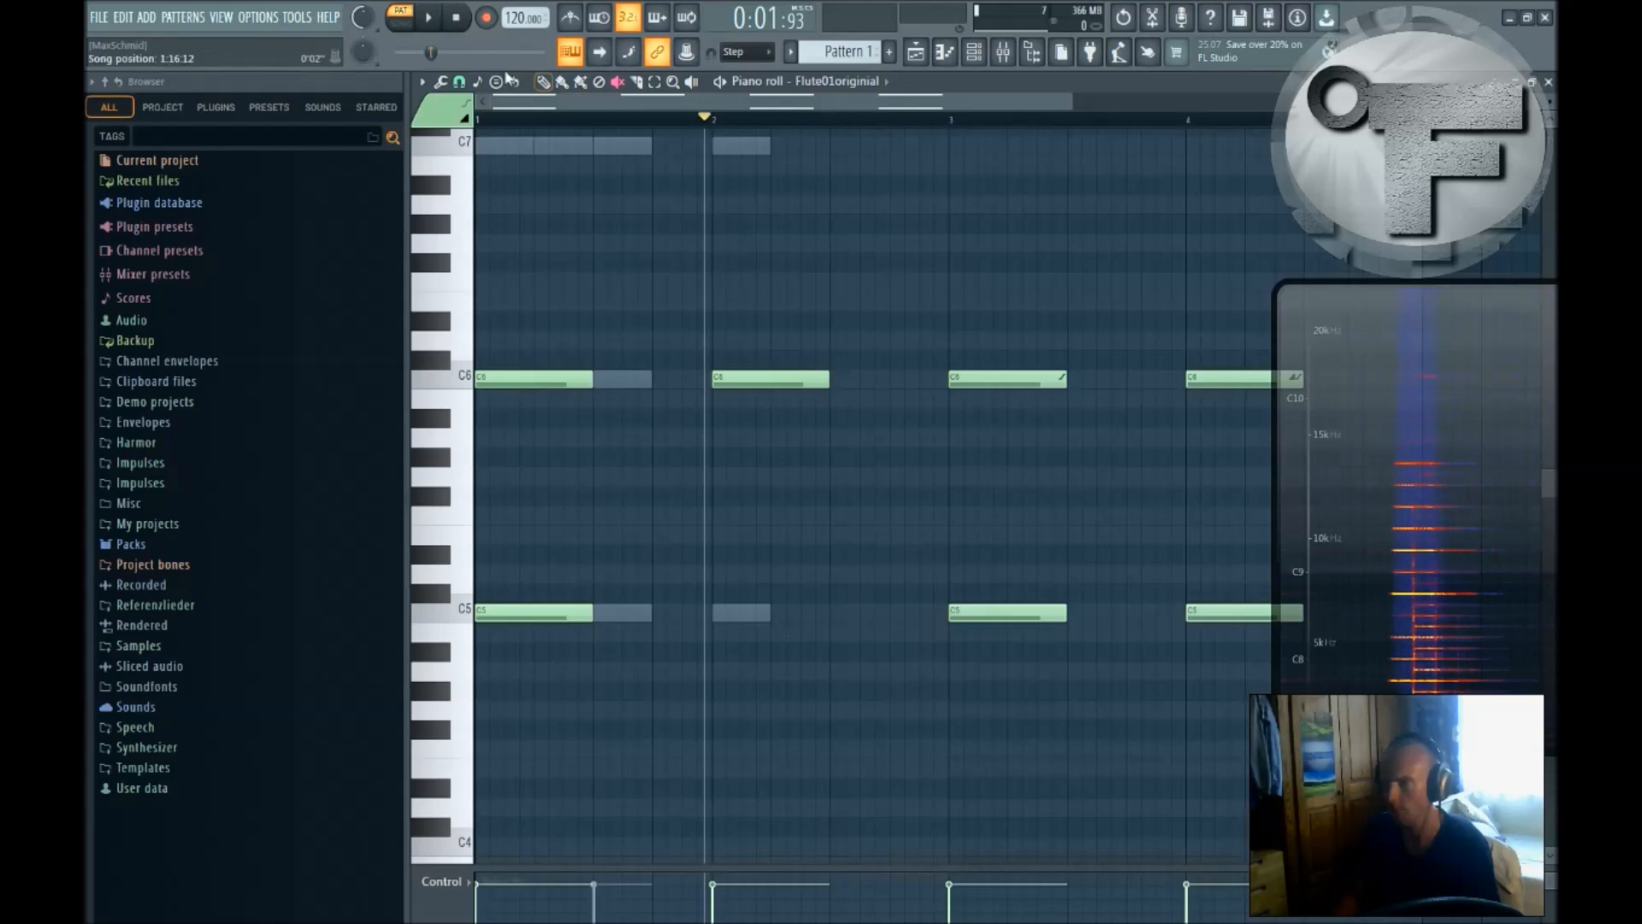
Step: Draw a one-beat C5 slide note midway through the C6 note in bar 2 and move the Wave Candy spectrum into view
click(781, 614)
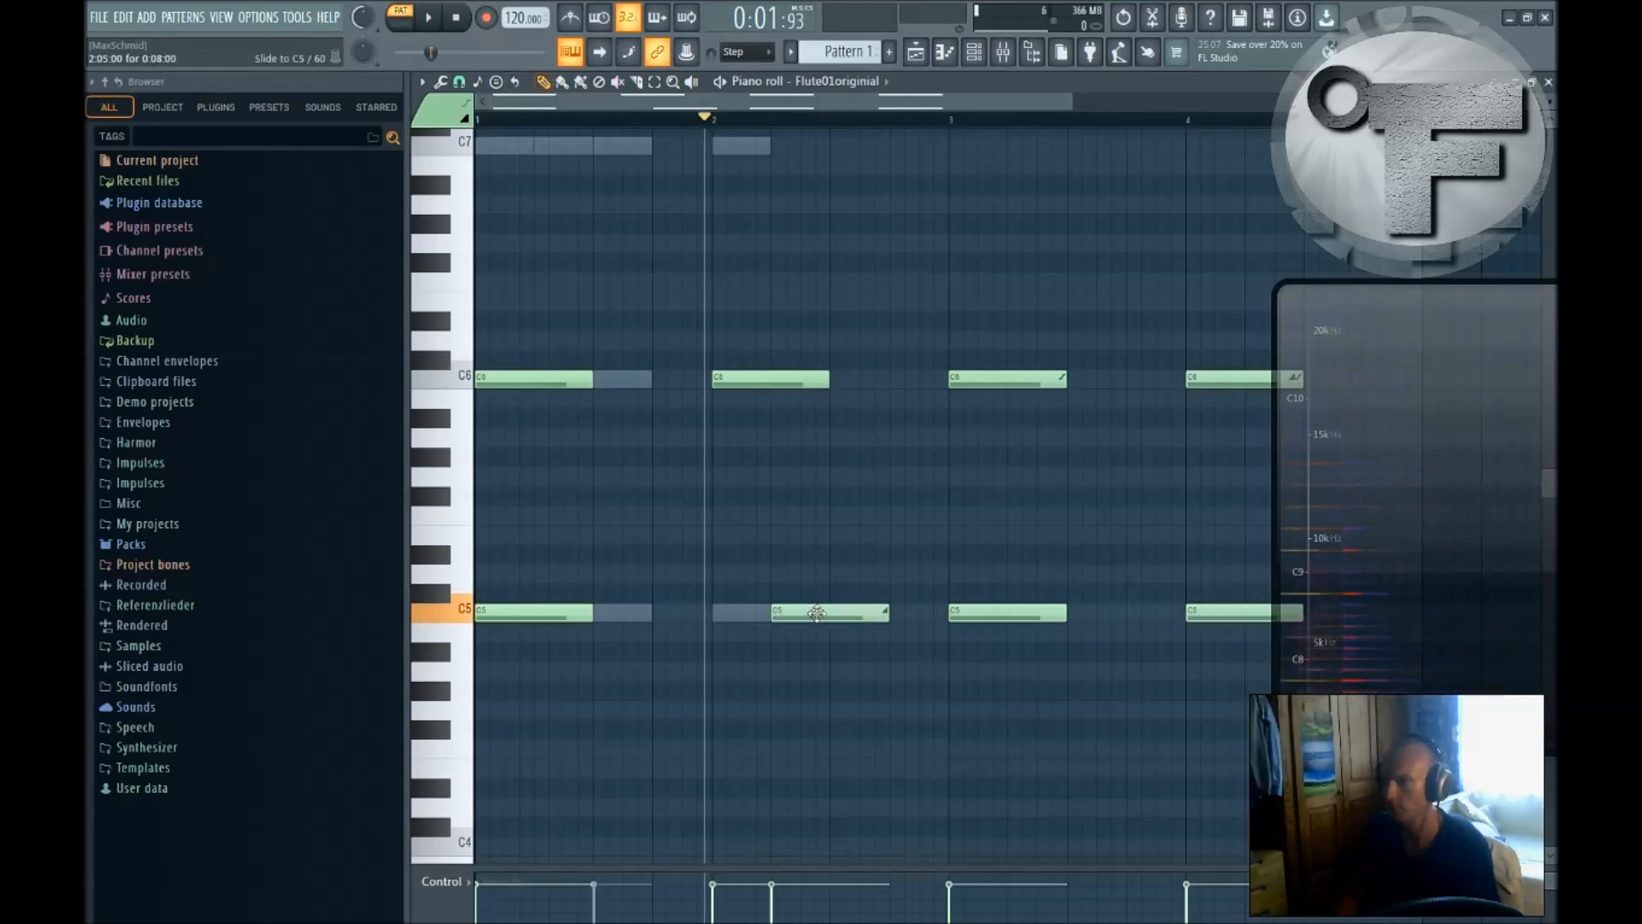
drag(889, 614, 836, 614)
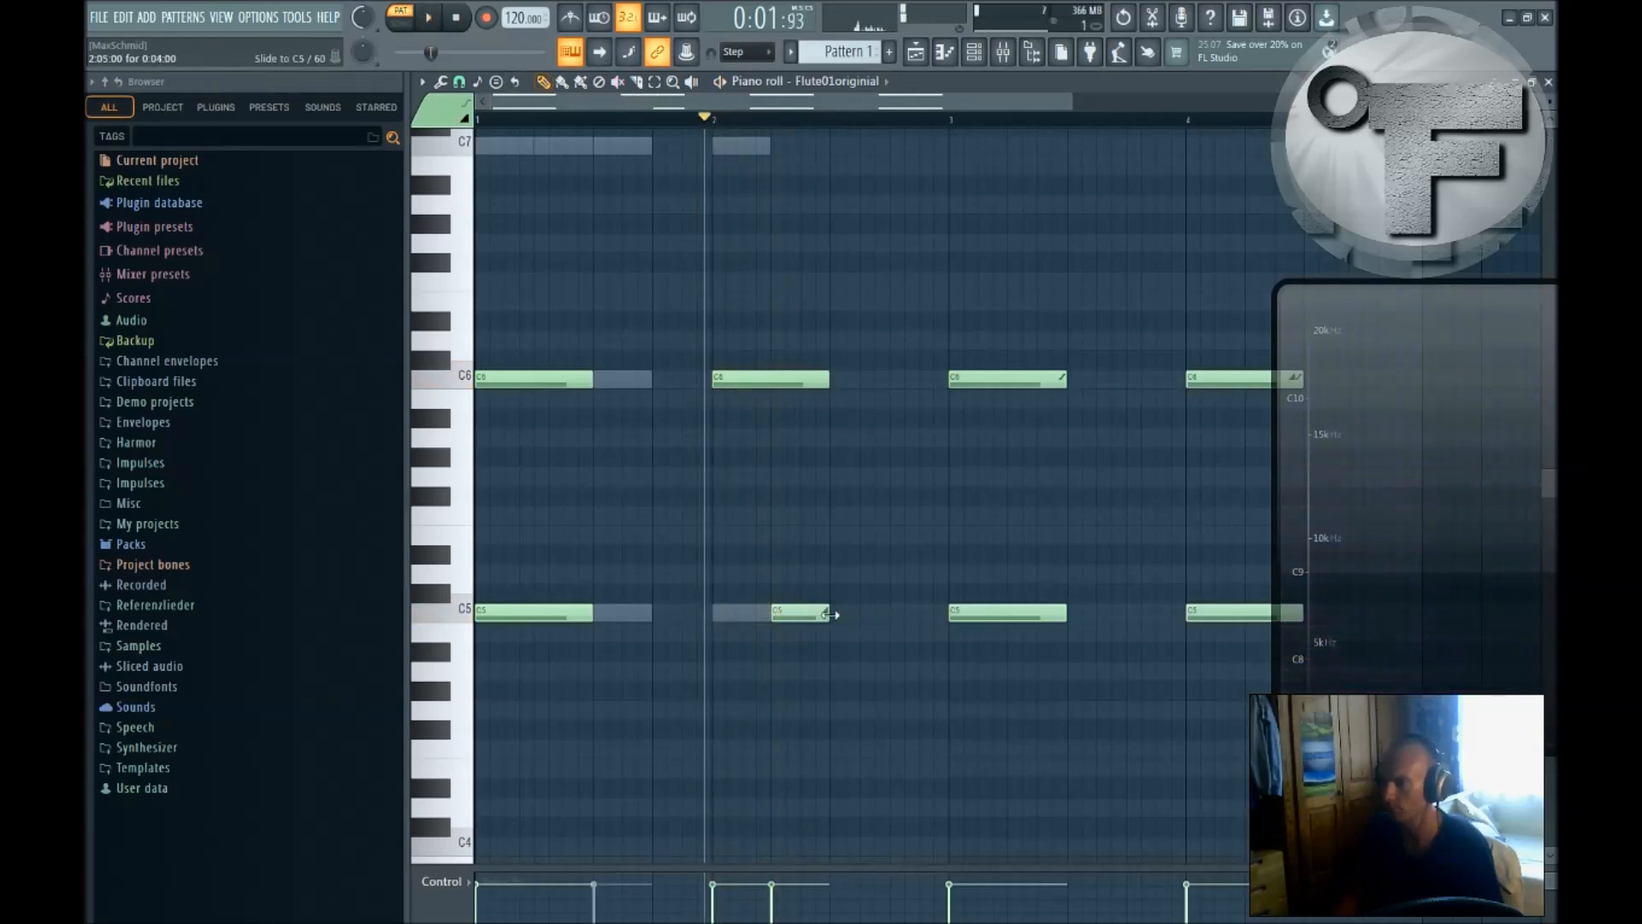
drag(1270, 400, 1028, 402)
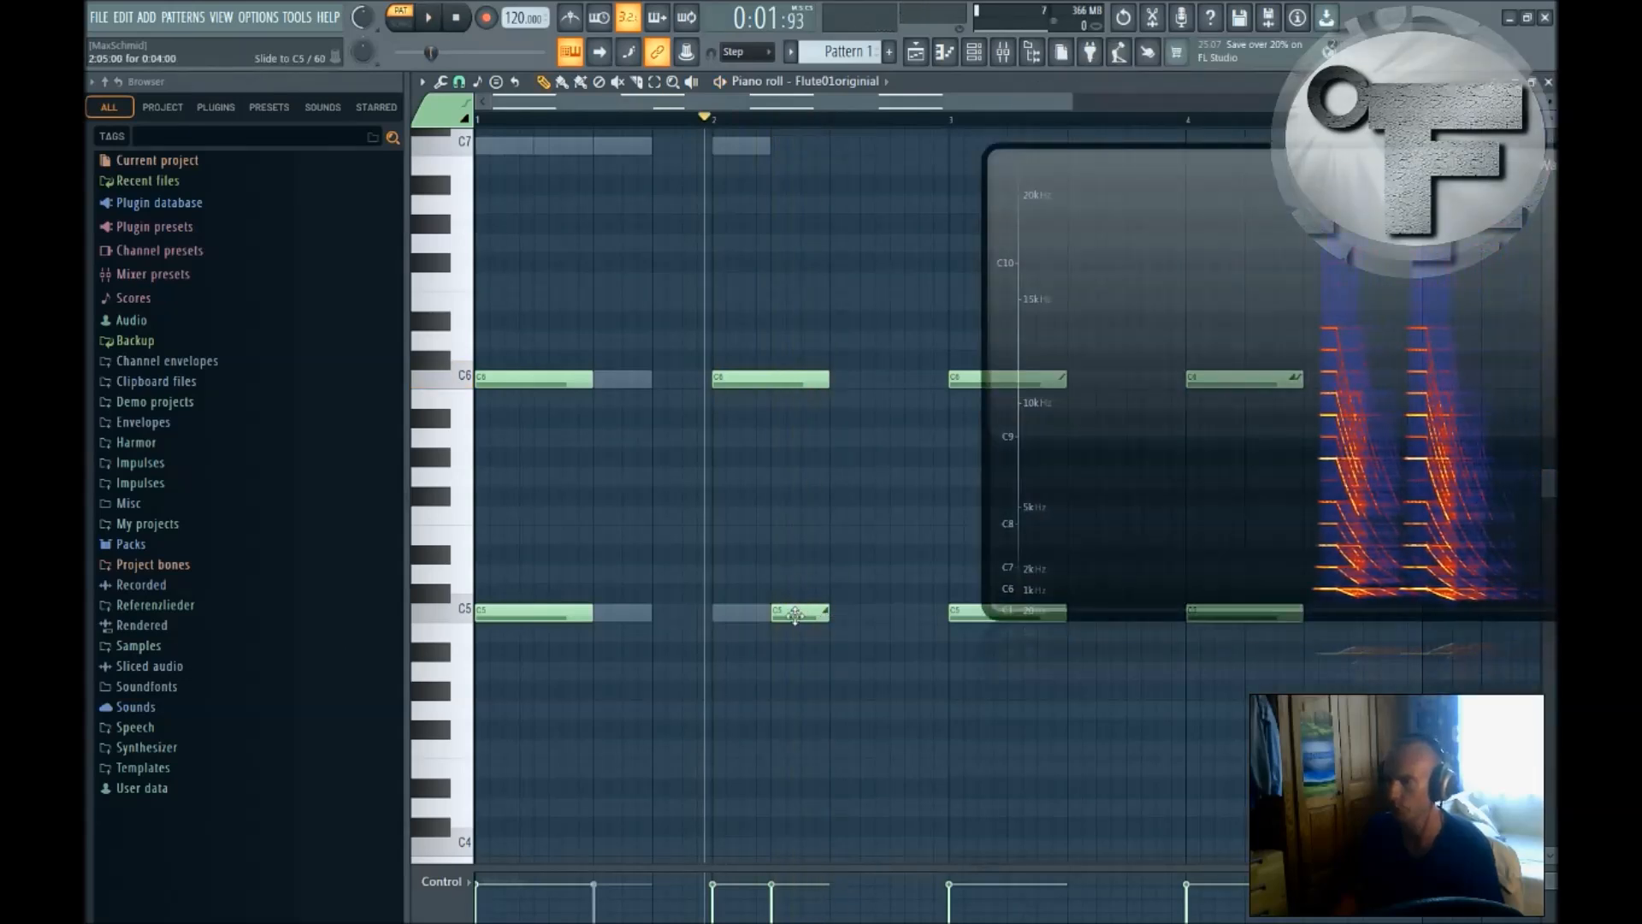
Step: Replace the slide note in bar 2 with a one-beat C5 portamento note, play it, and return the playhead to the start
right_click(795, 614)
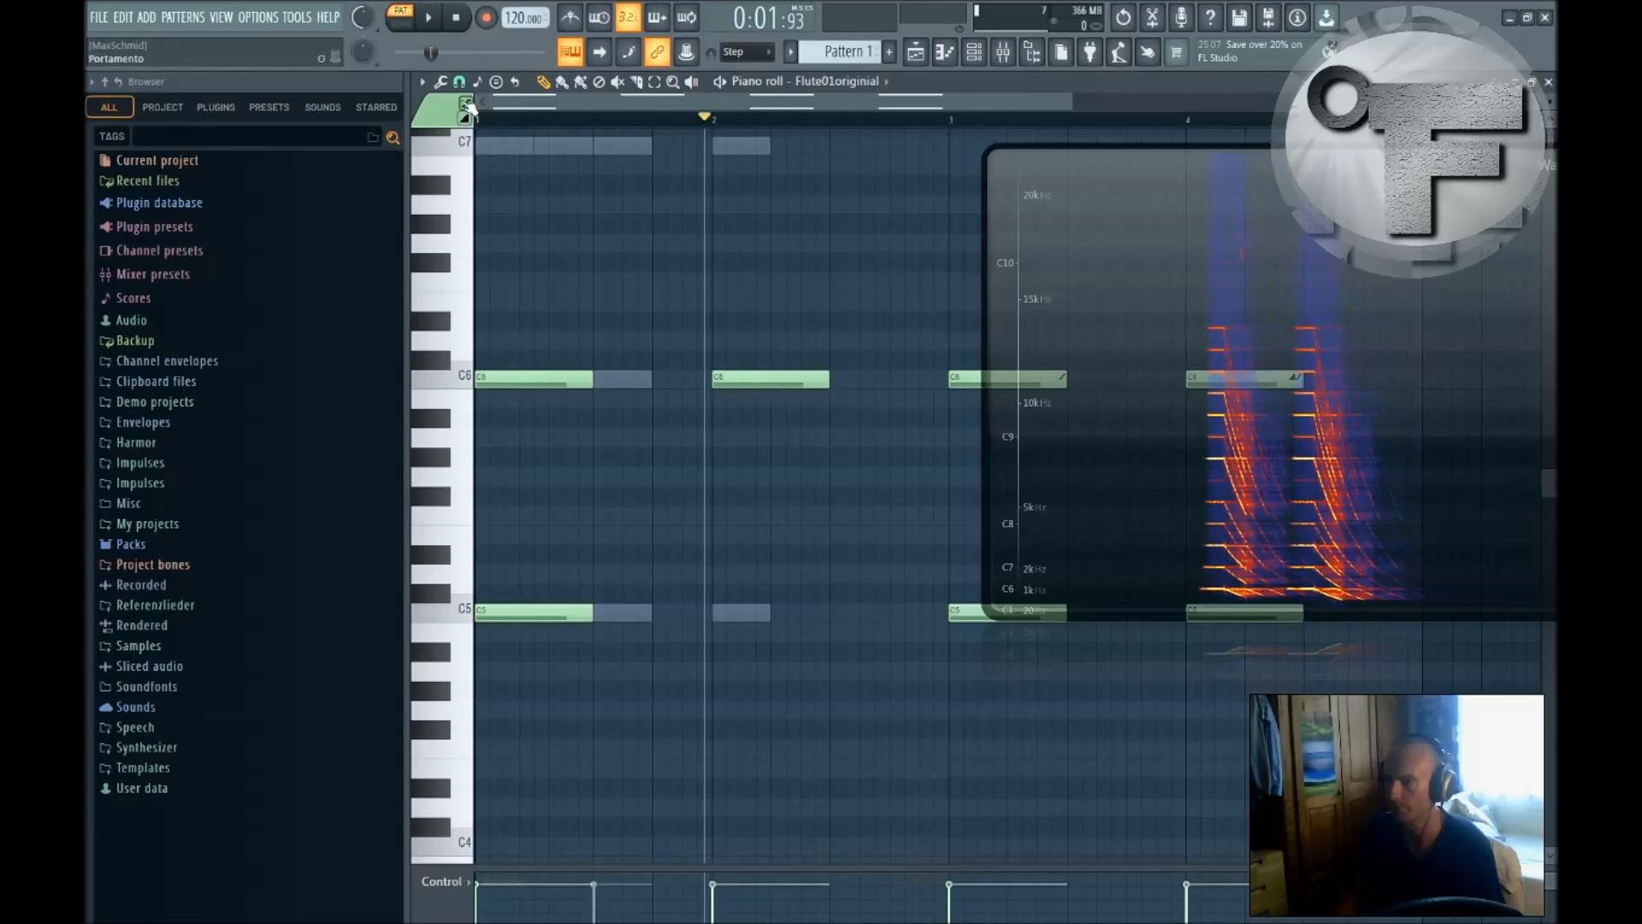
click(811, 614)
drag(814, 616, 805, 614)
key(space)
key(space)
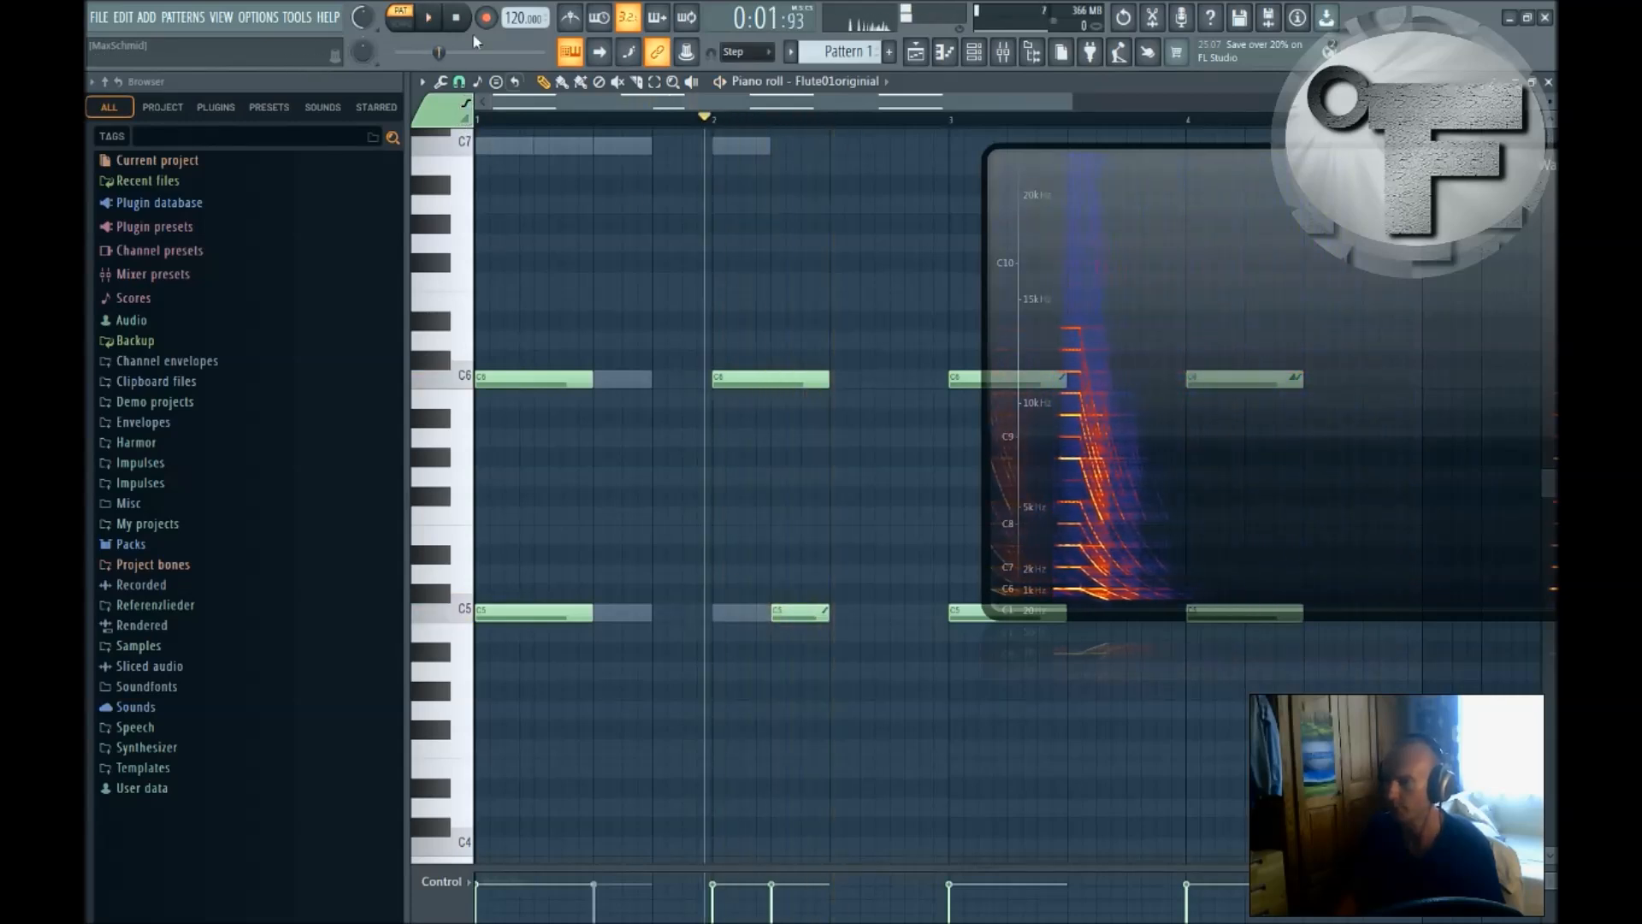
click(458, 17)
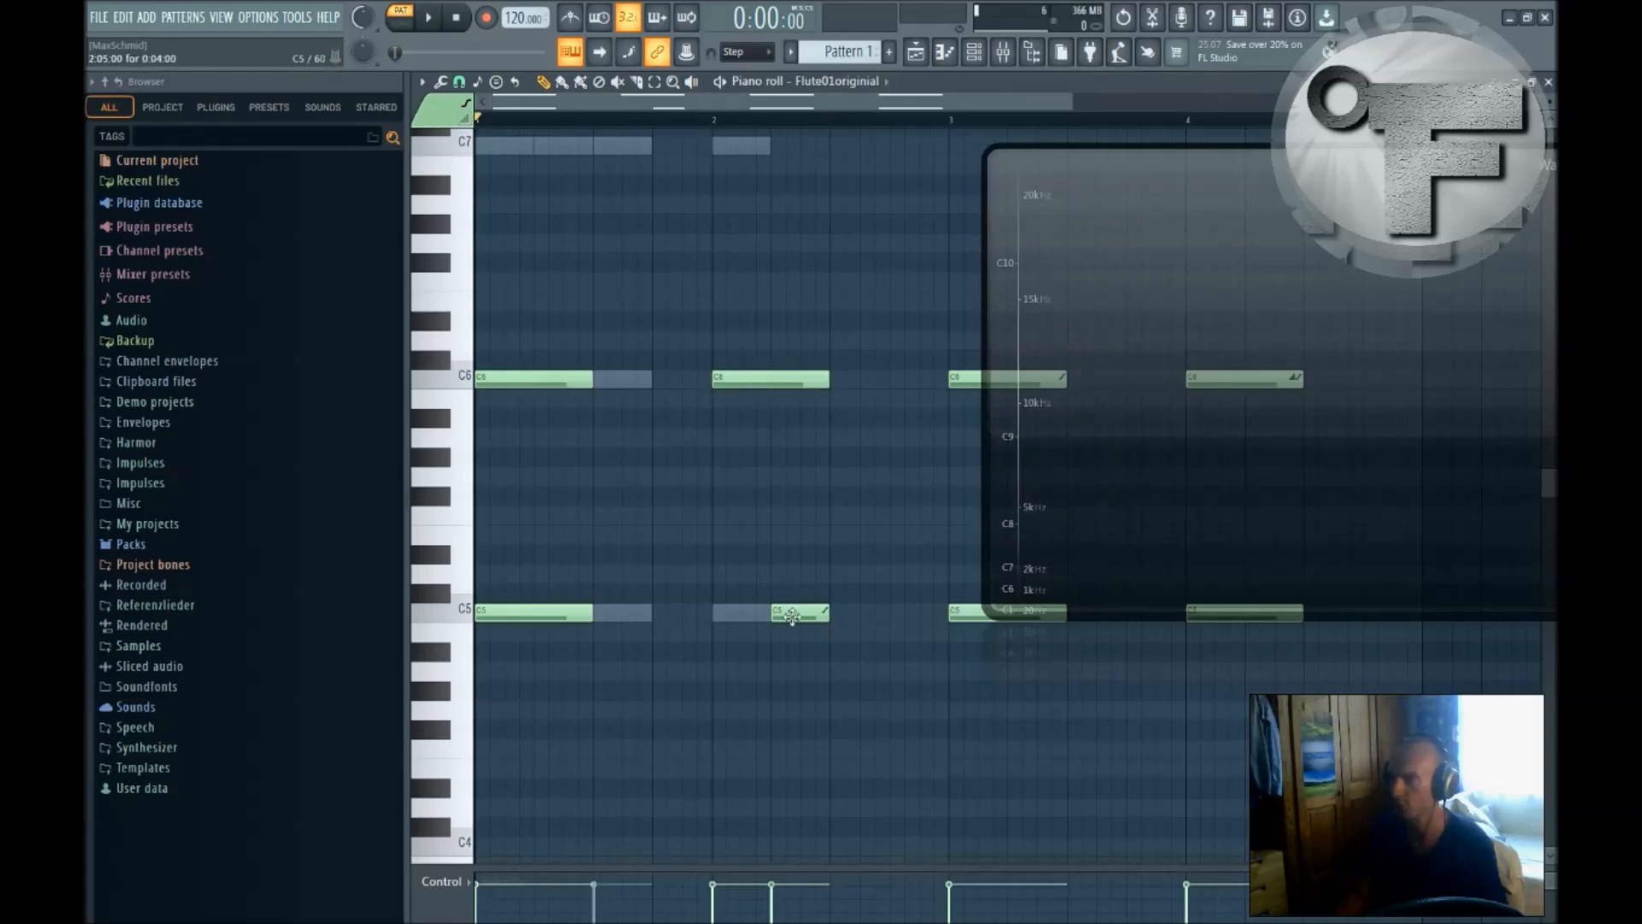
Step: Draw a C5 slide note in bar 2 with the same start and length as the C6 note, and play it from bar 2
drag(1015, 409, 1111, 661)
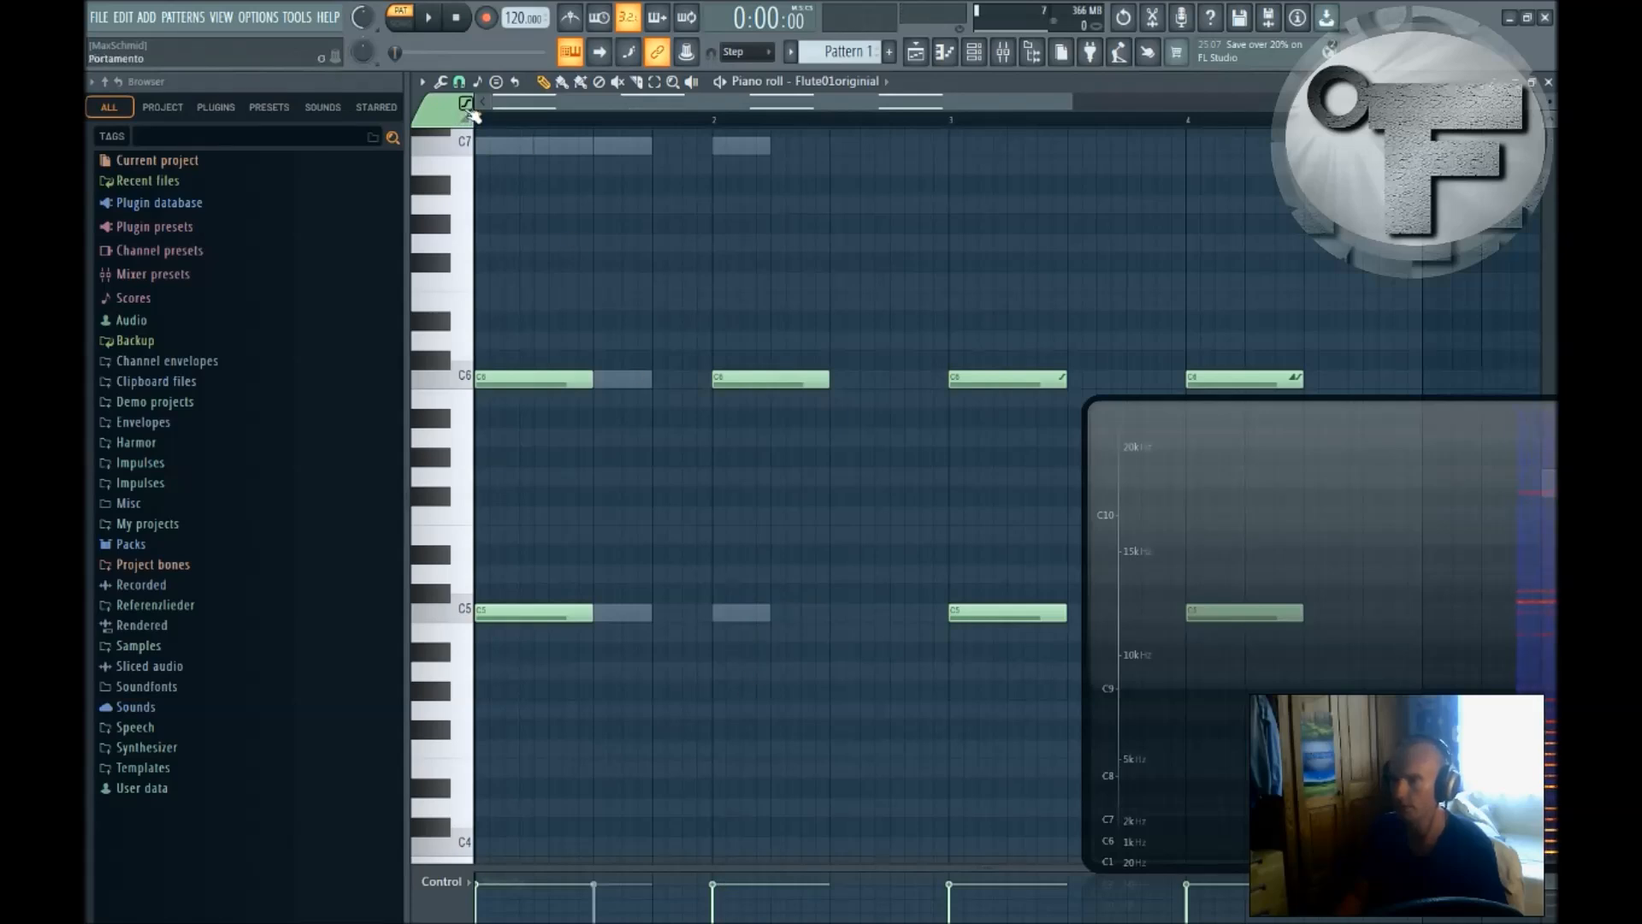
click(746, 616)
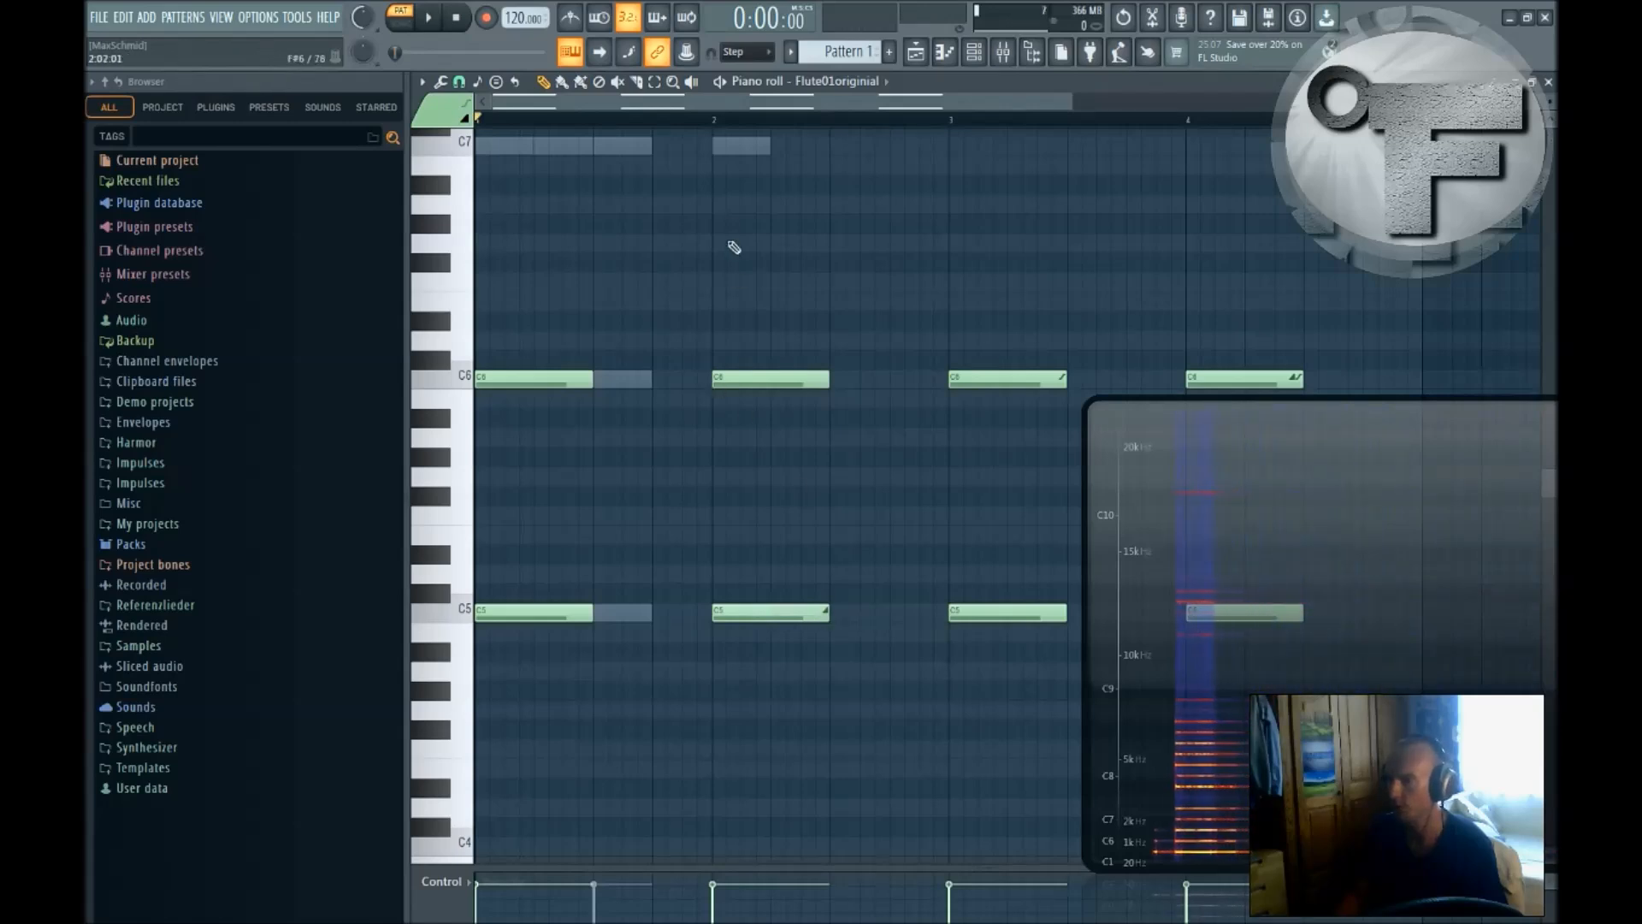
click(720, 125)
key(space)
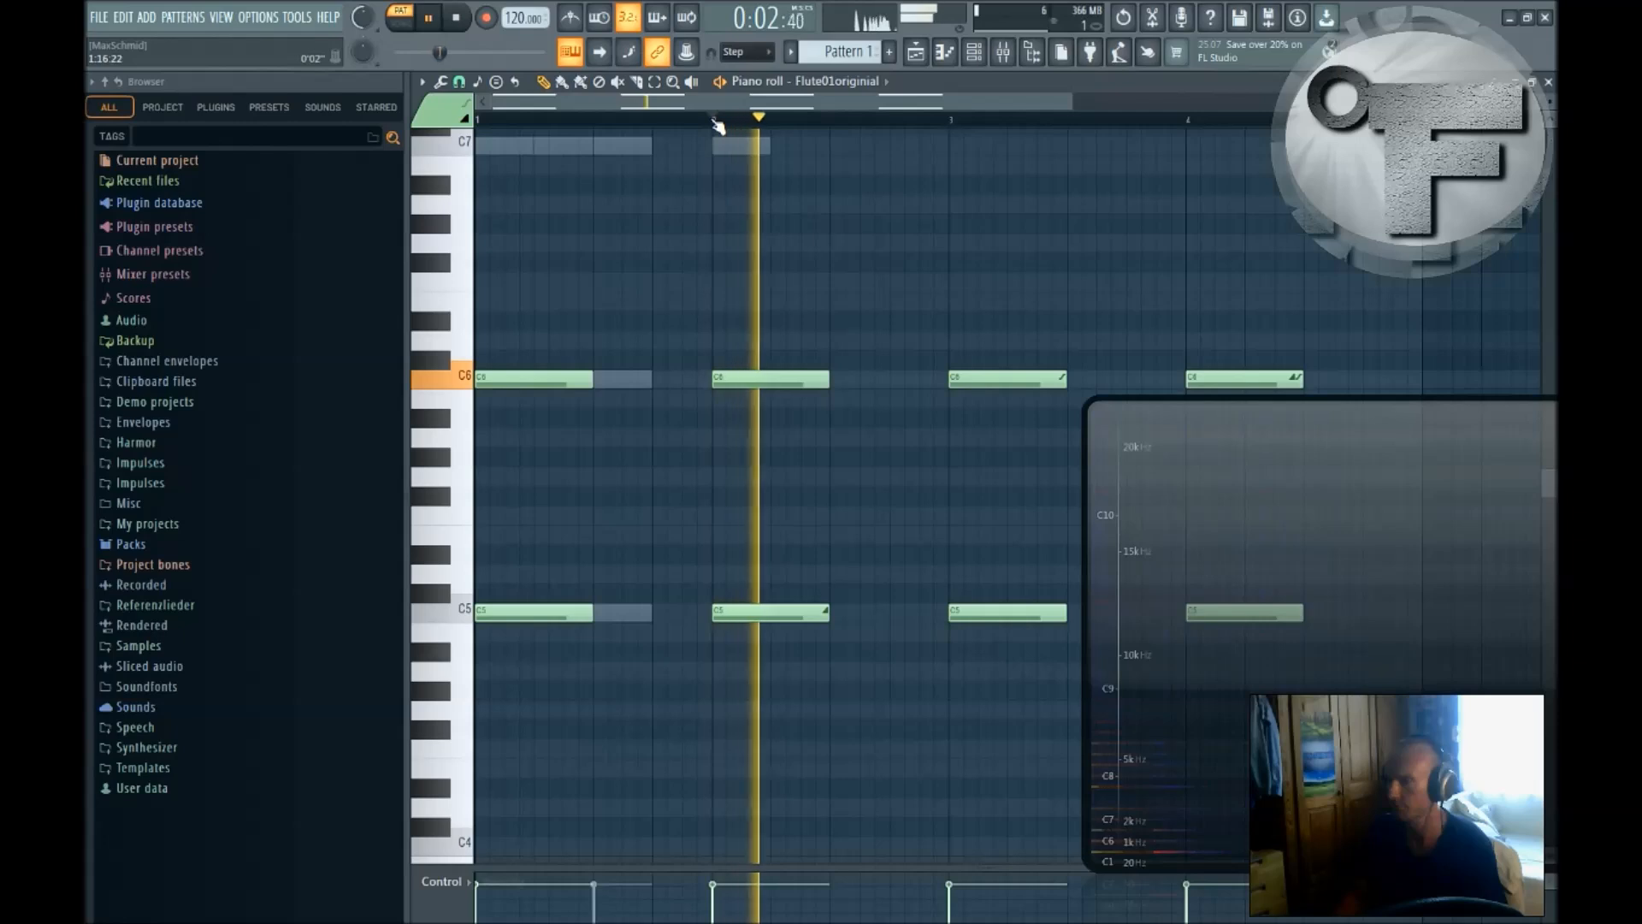
key(space)
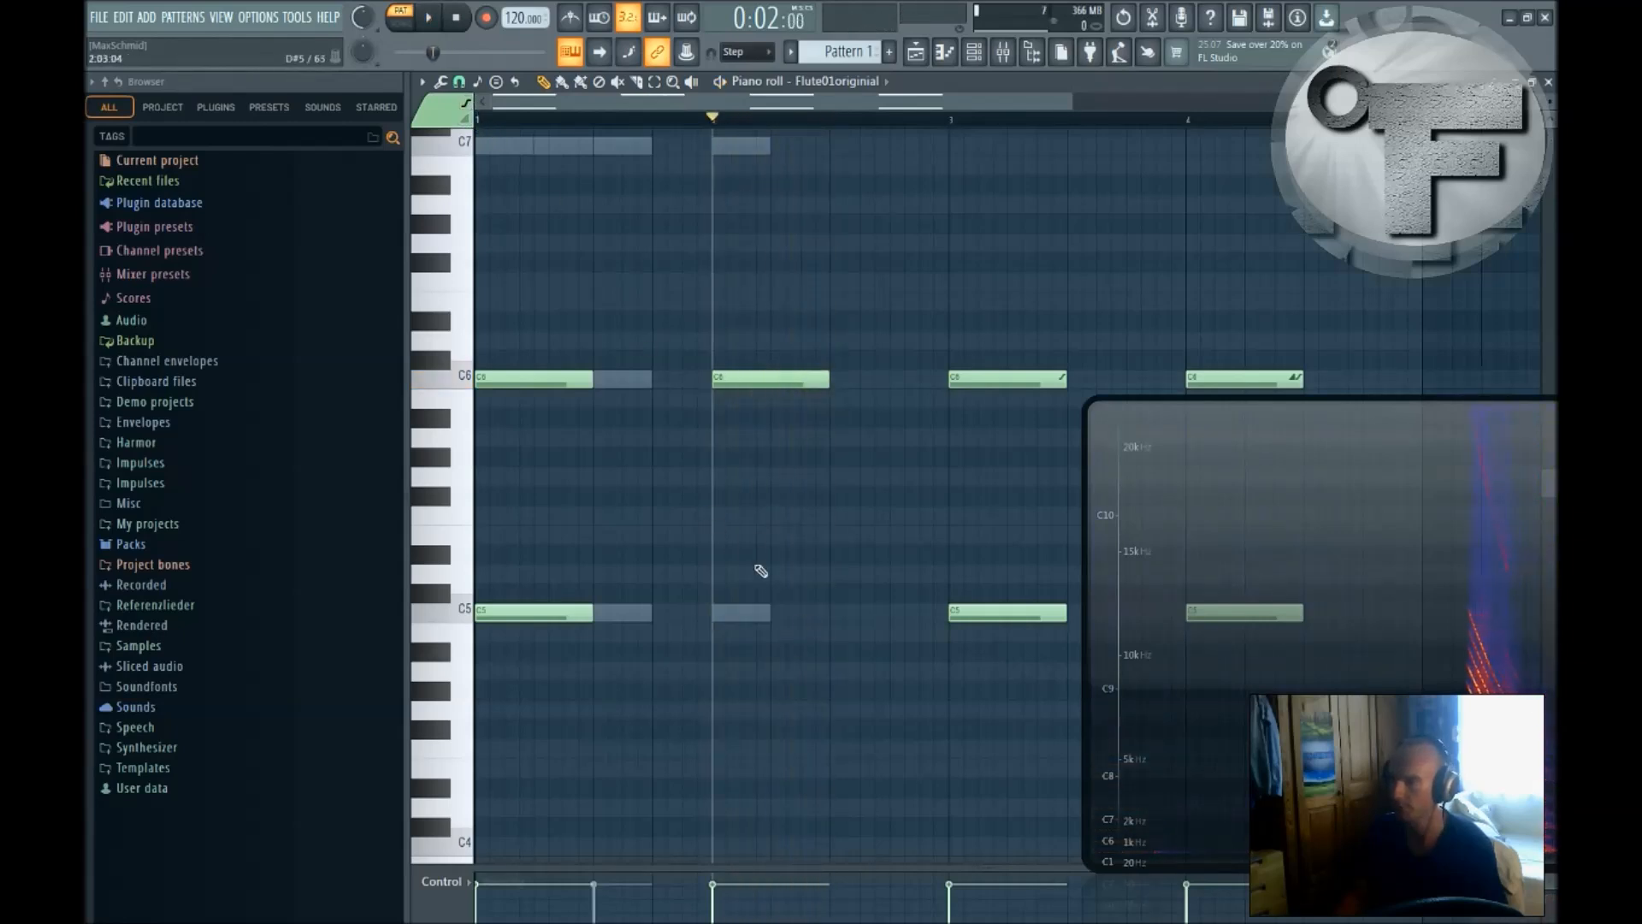
Step: Add a one-beat C5 portamento note midway through bar 2's C6 note, play from bar 2, and place the playhead at the C5's start
click(773, 613)
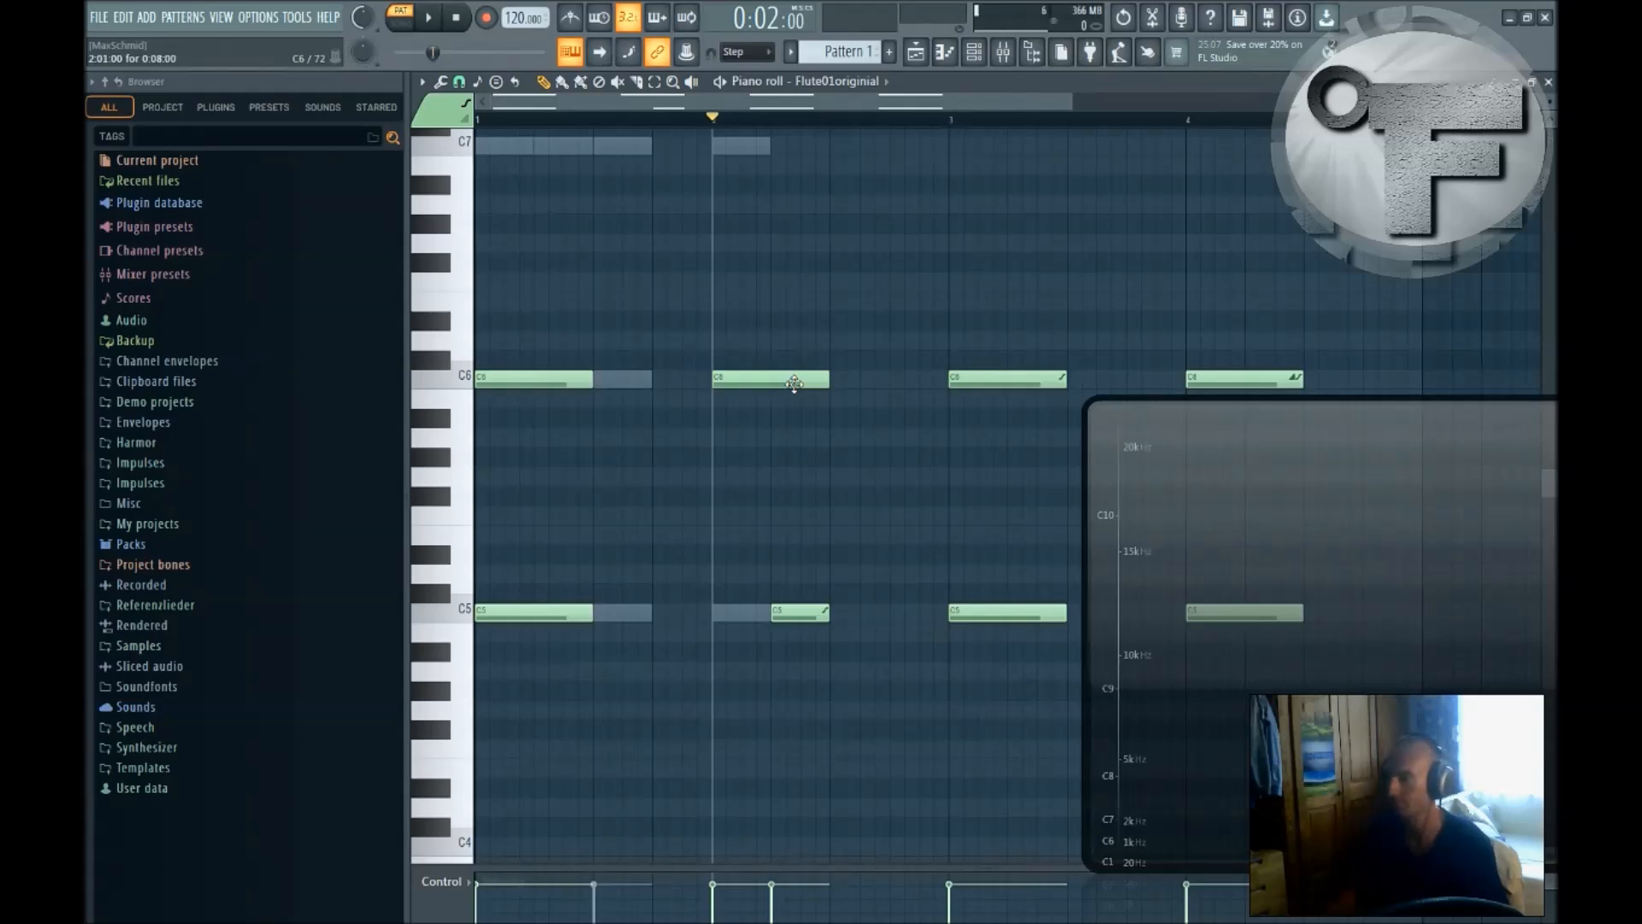
key(space)
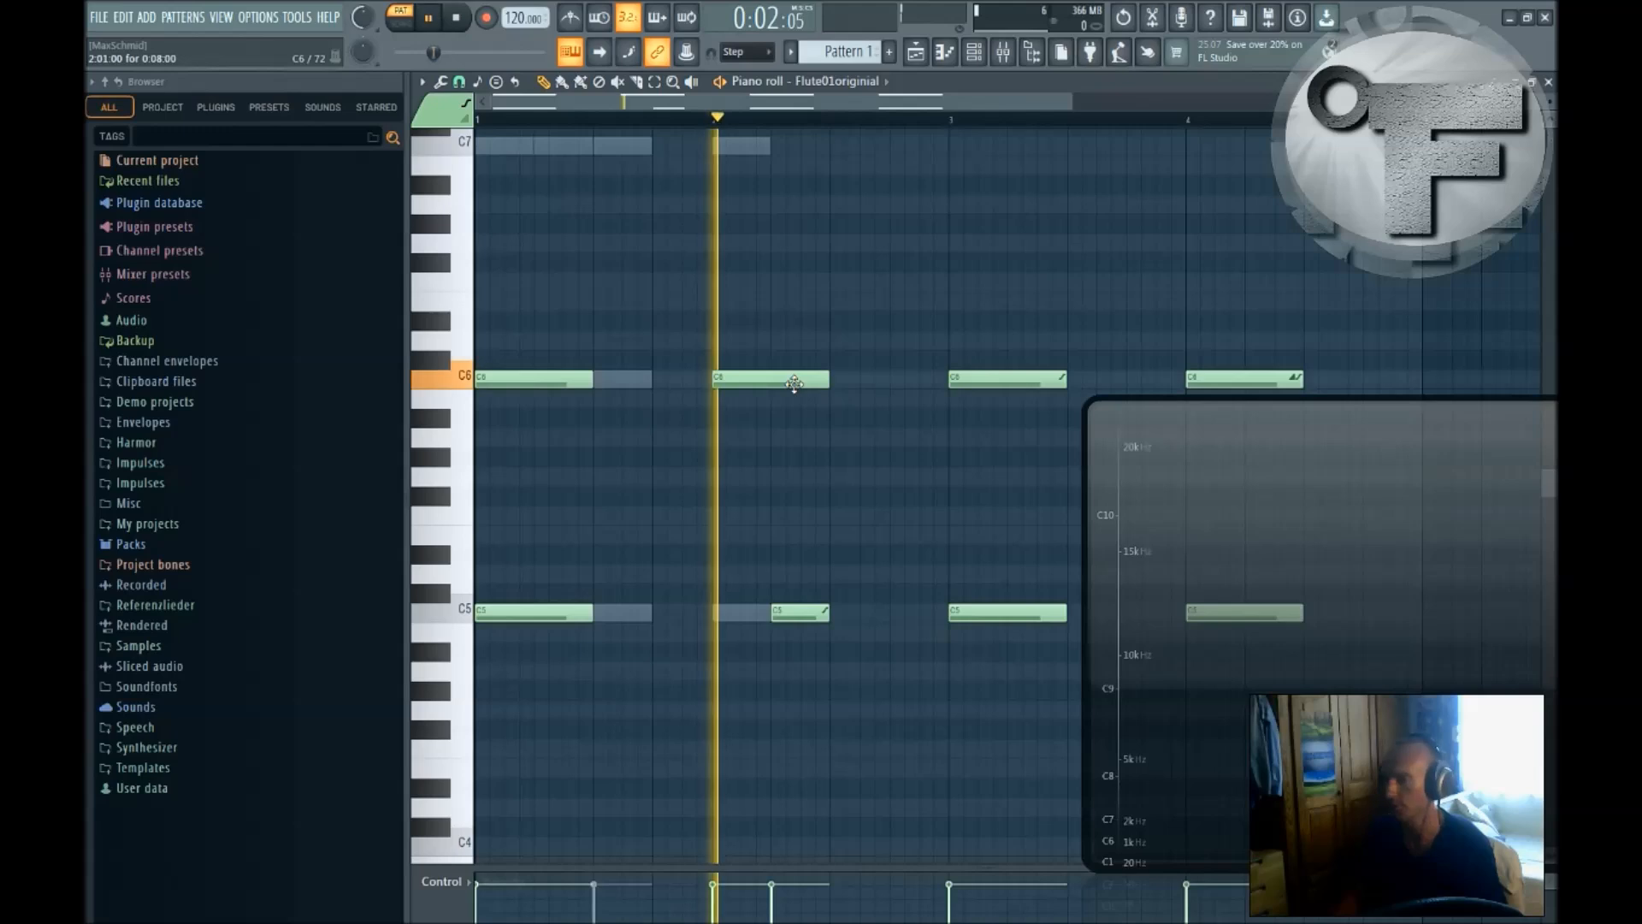
key(space)
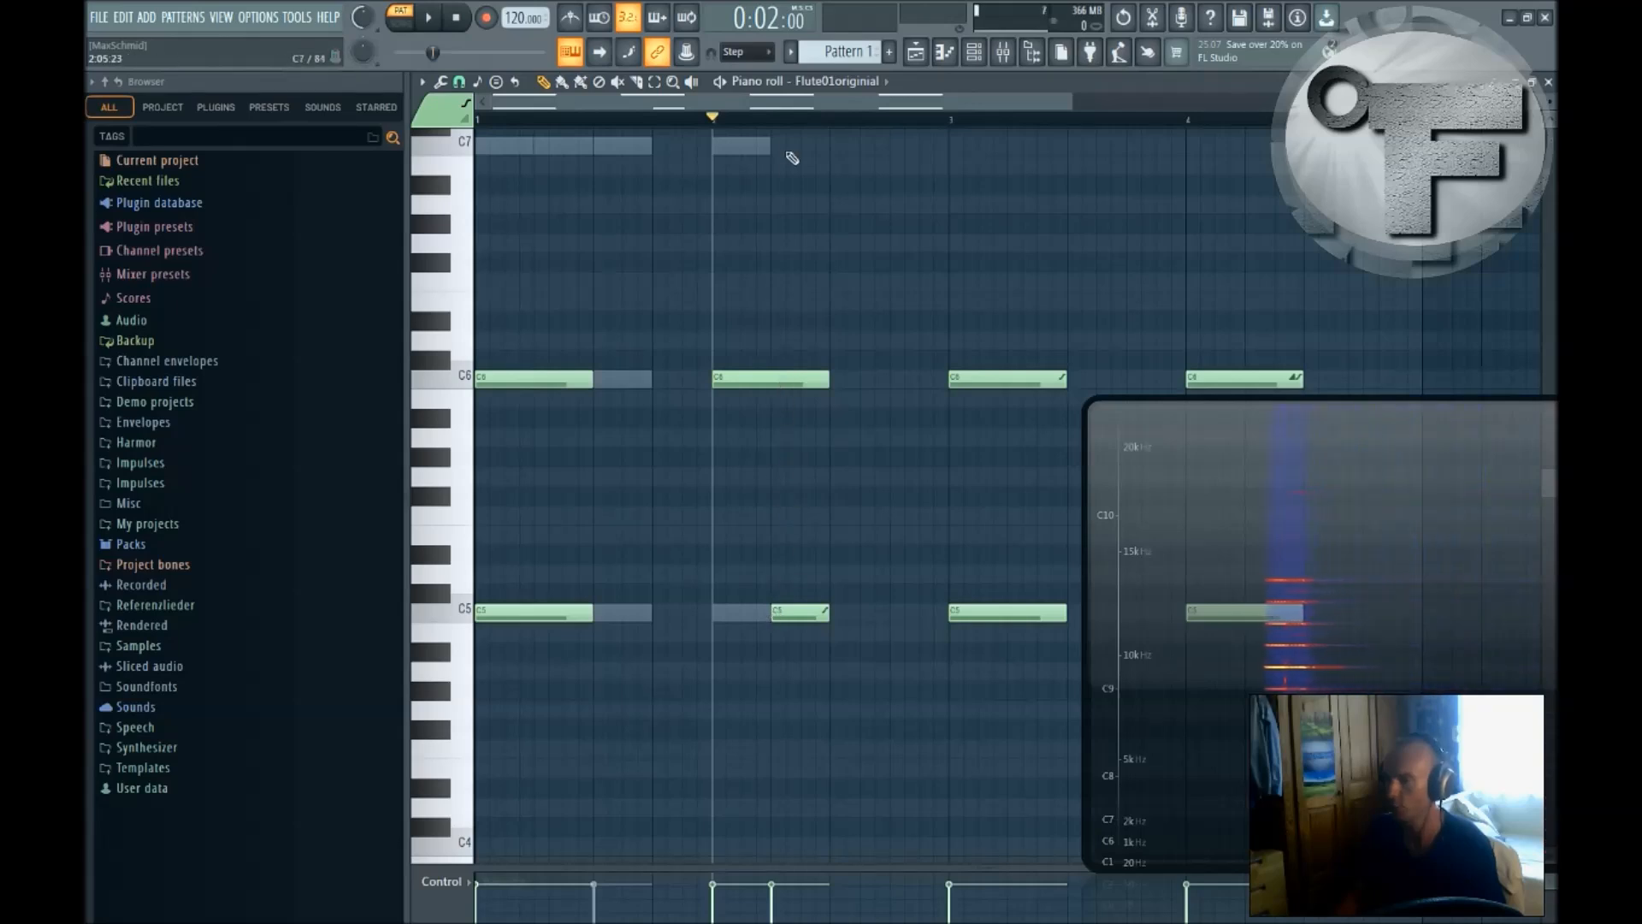
click(772, 118)
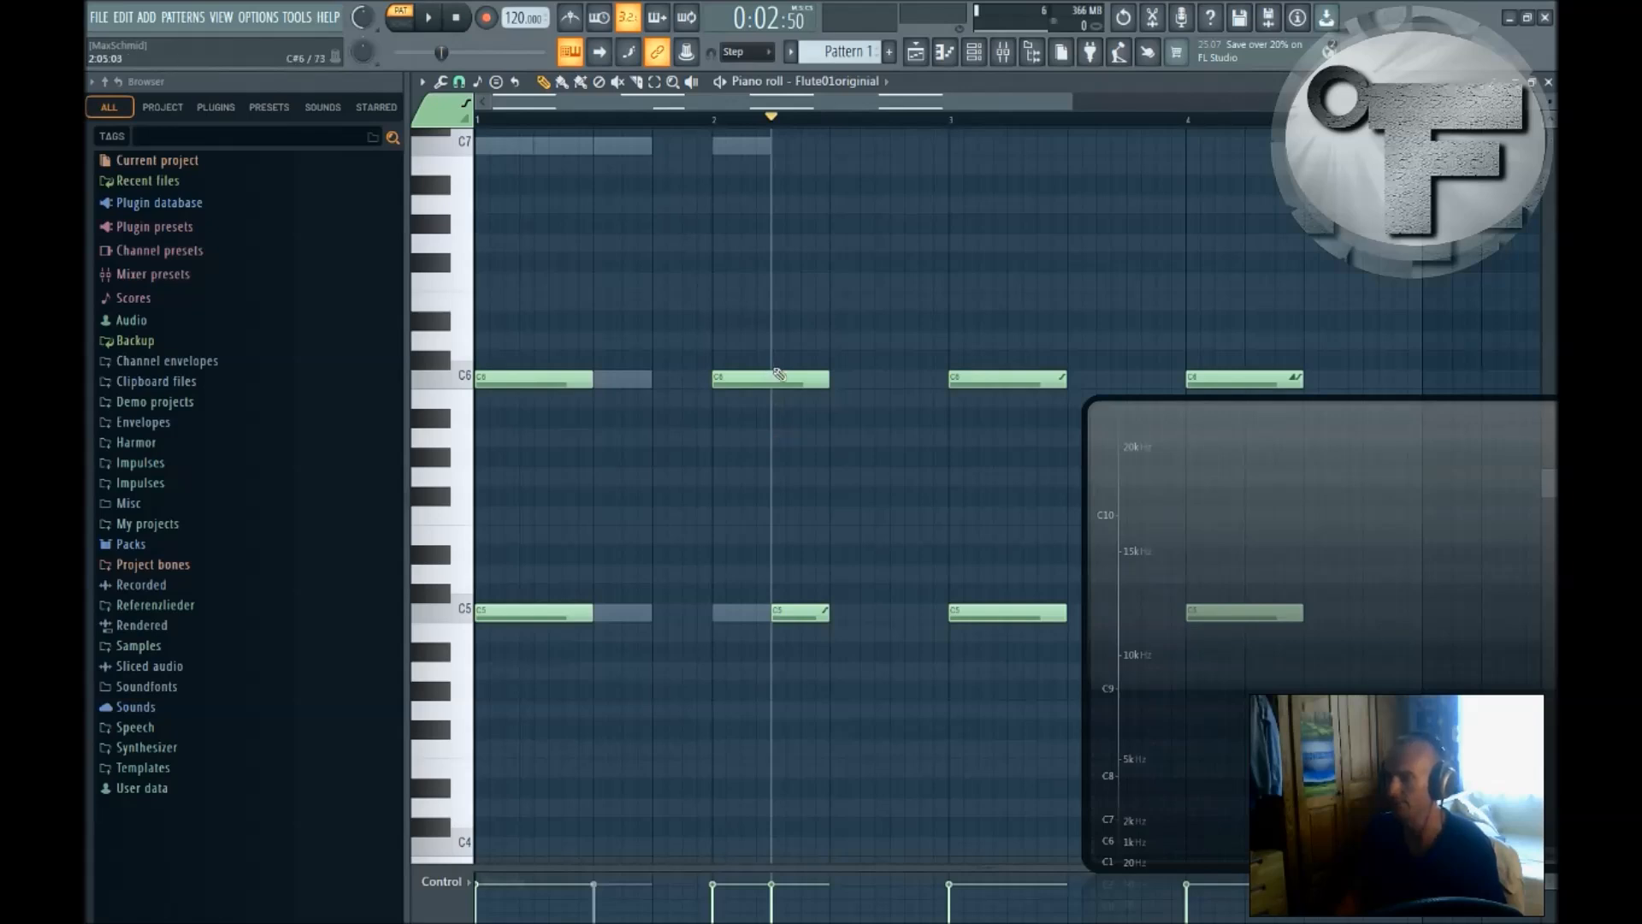
Step: Move the Wave Candy display below the notes and play the C5 and C6 slide-portamento pair from the start of bar 4
drag(1286, 575, 818, 868)
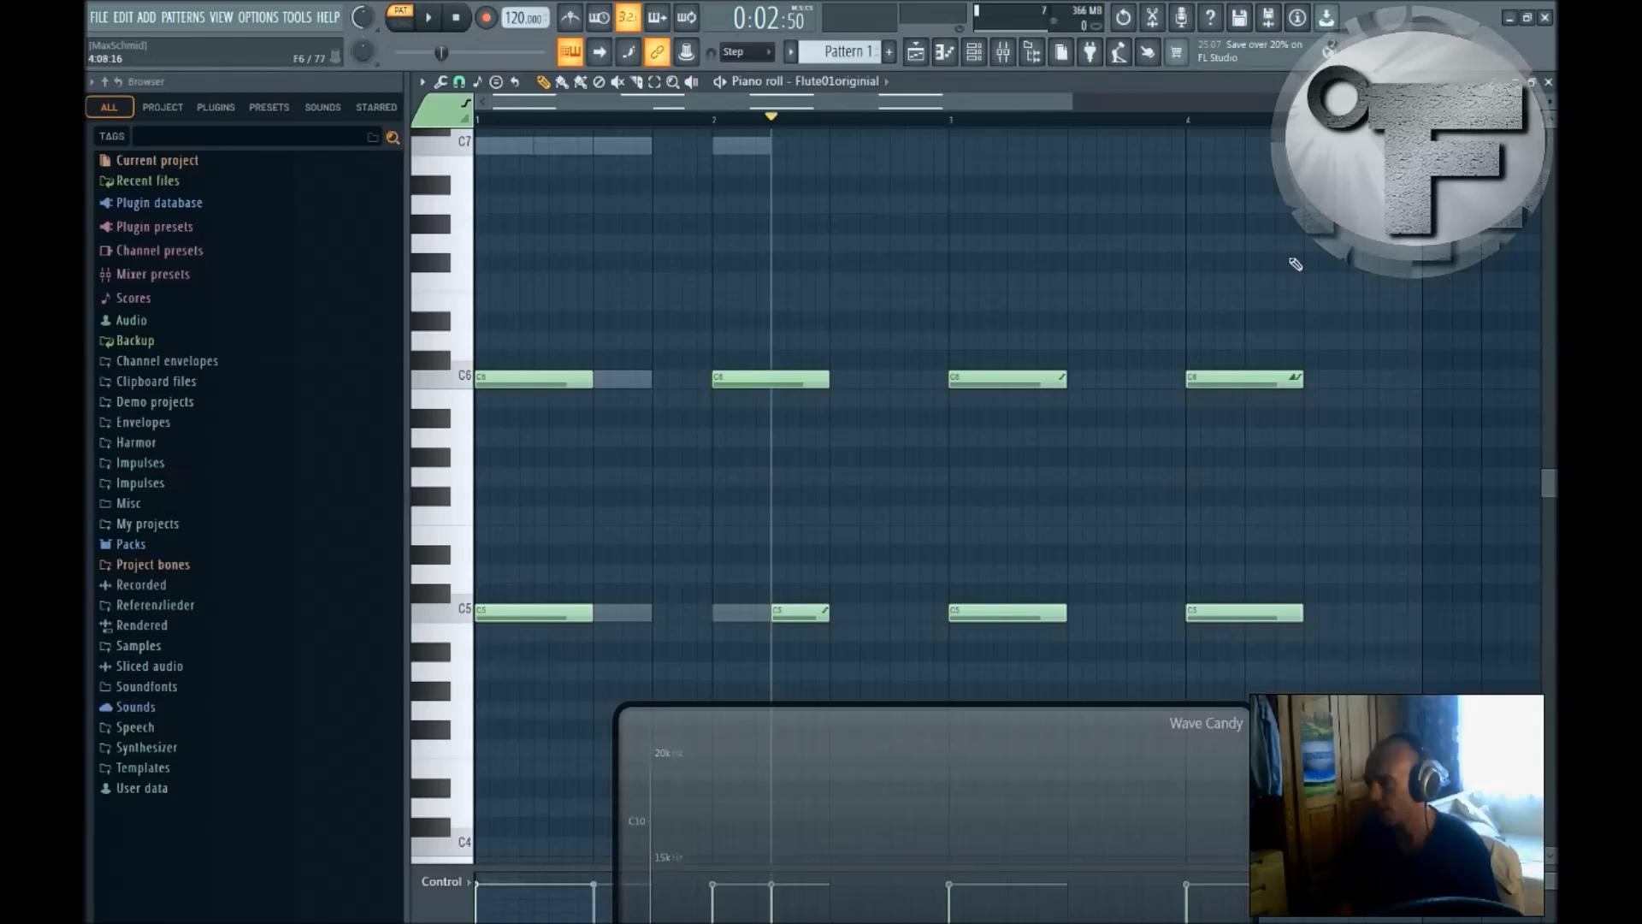
click(1182, 120)
drag(1036, 106, 1124, 111)
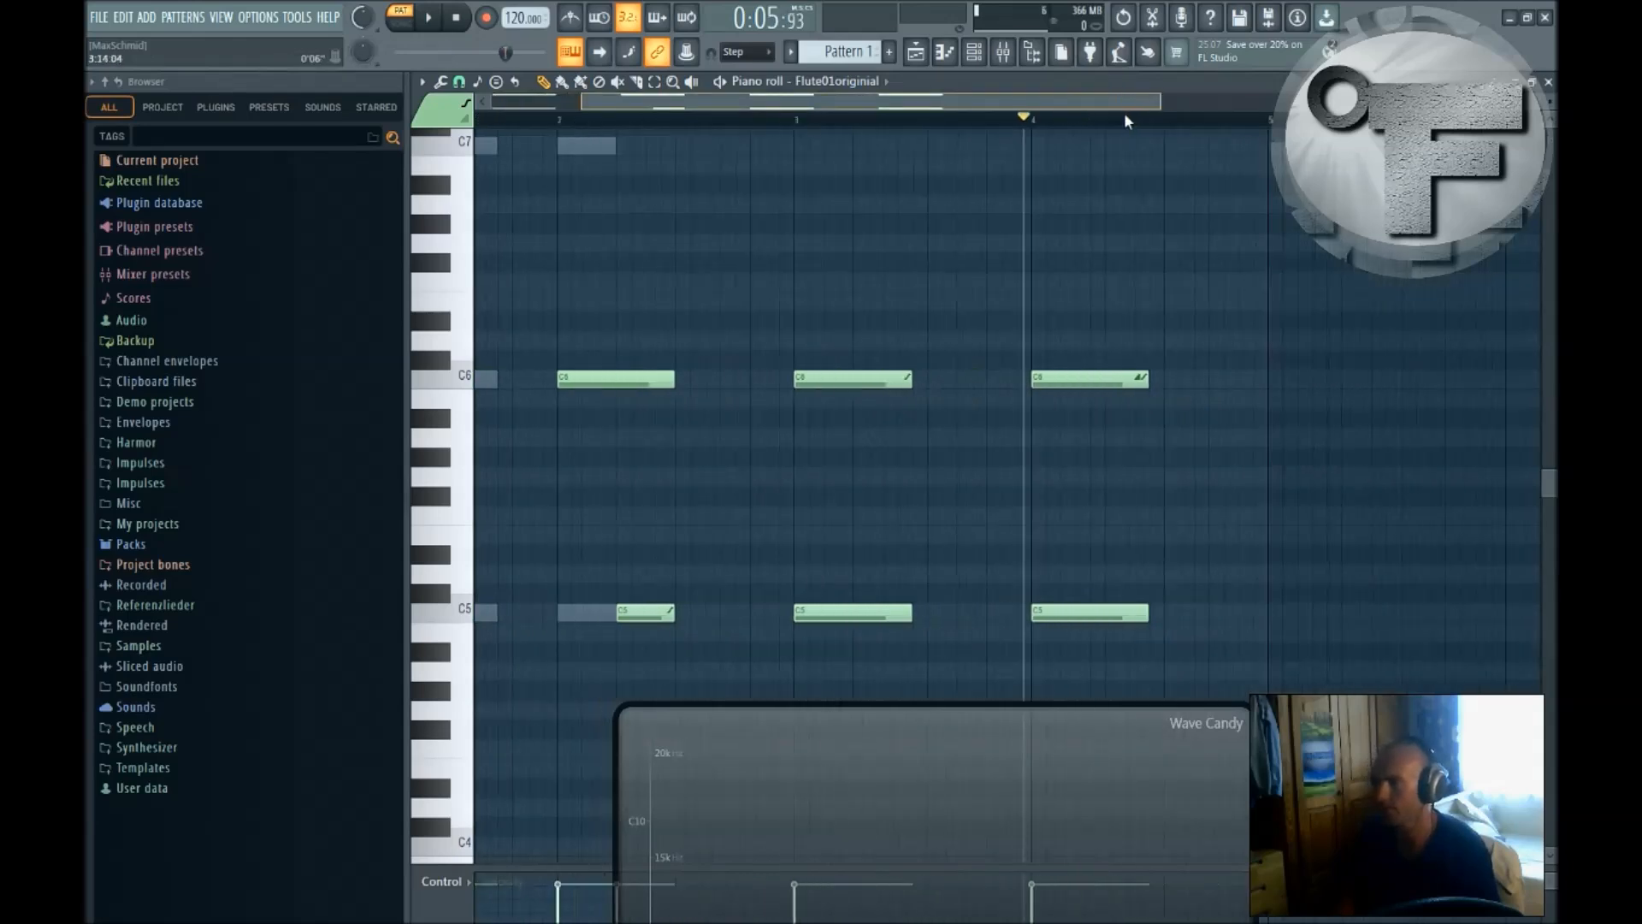
scroll(1180, 393, up, 2)
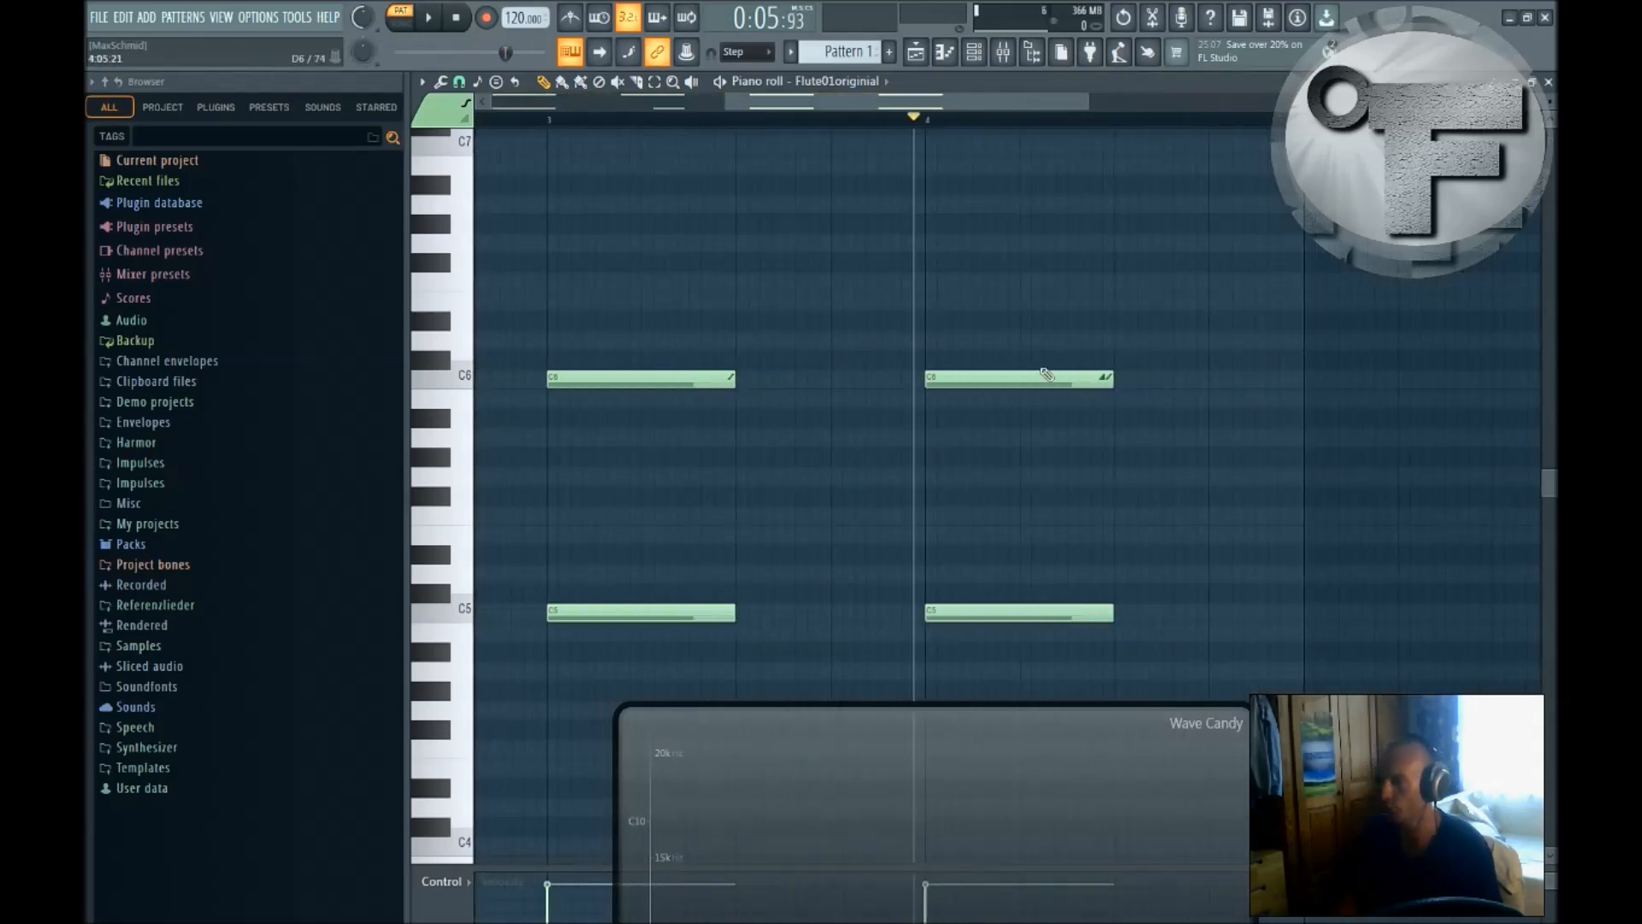
click(927, 119)
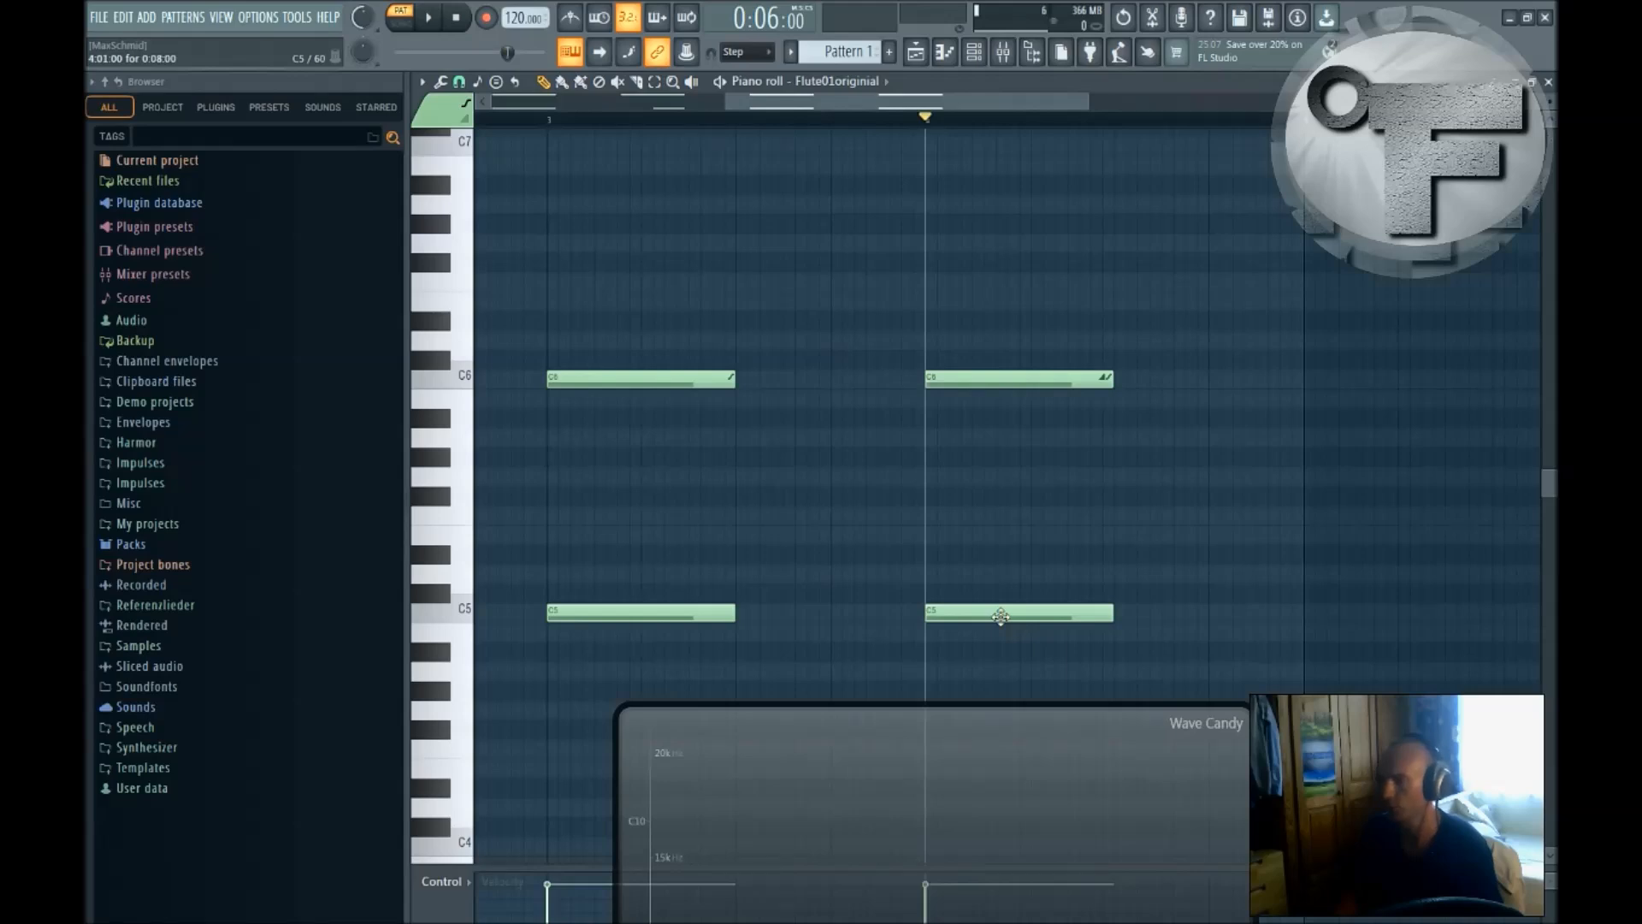
key(space)
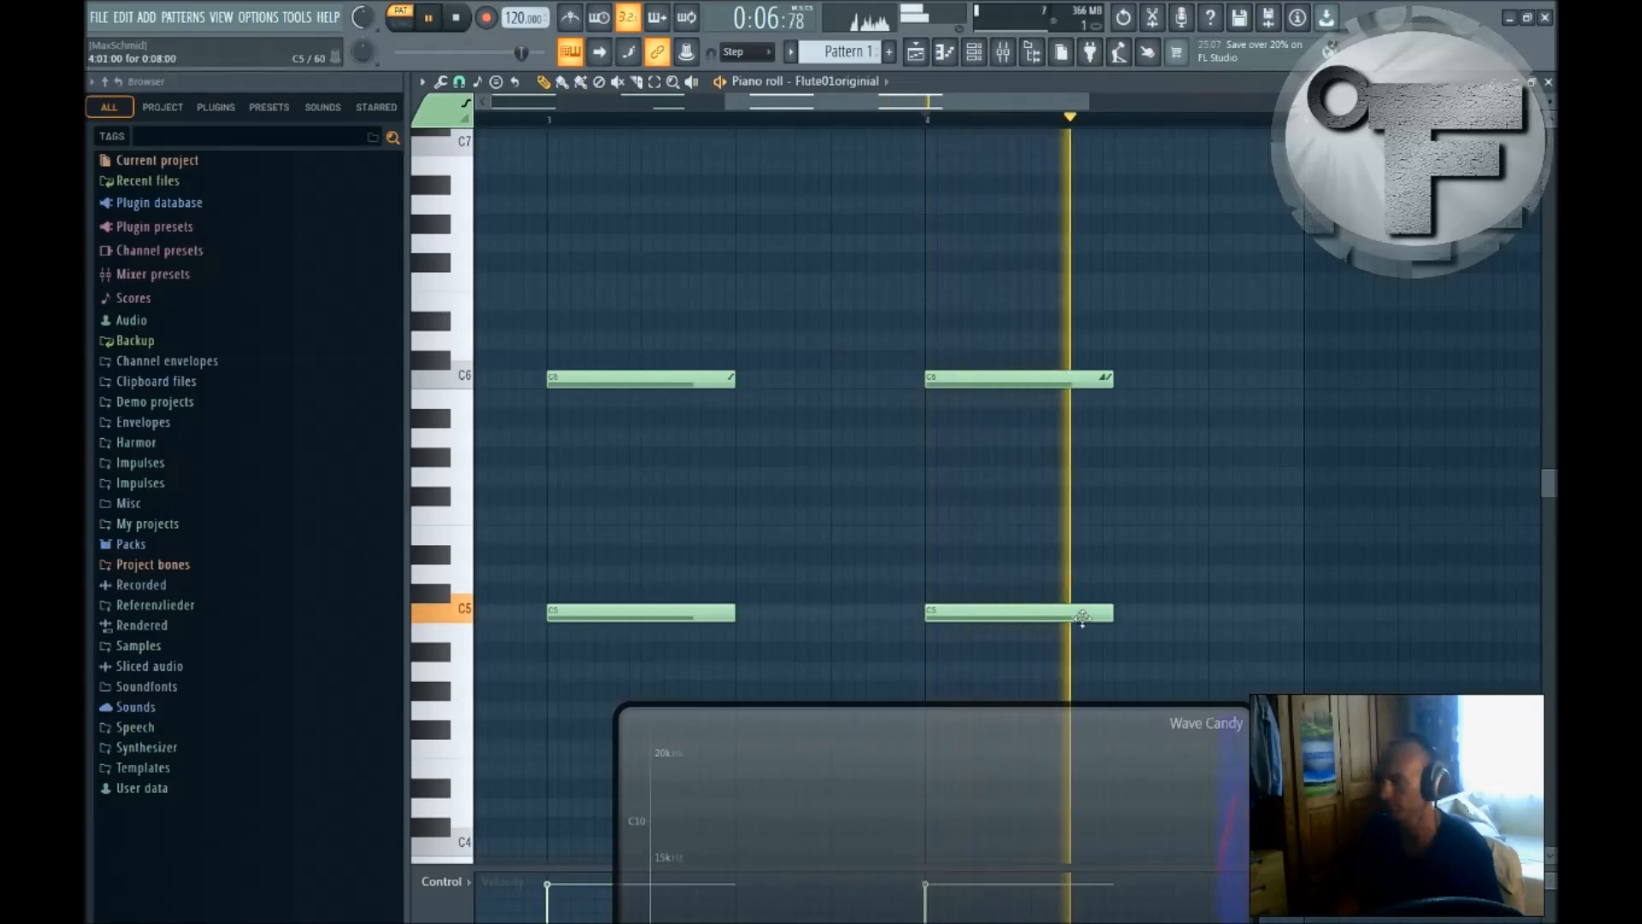